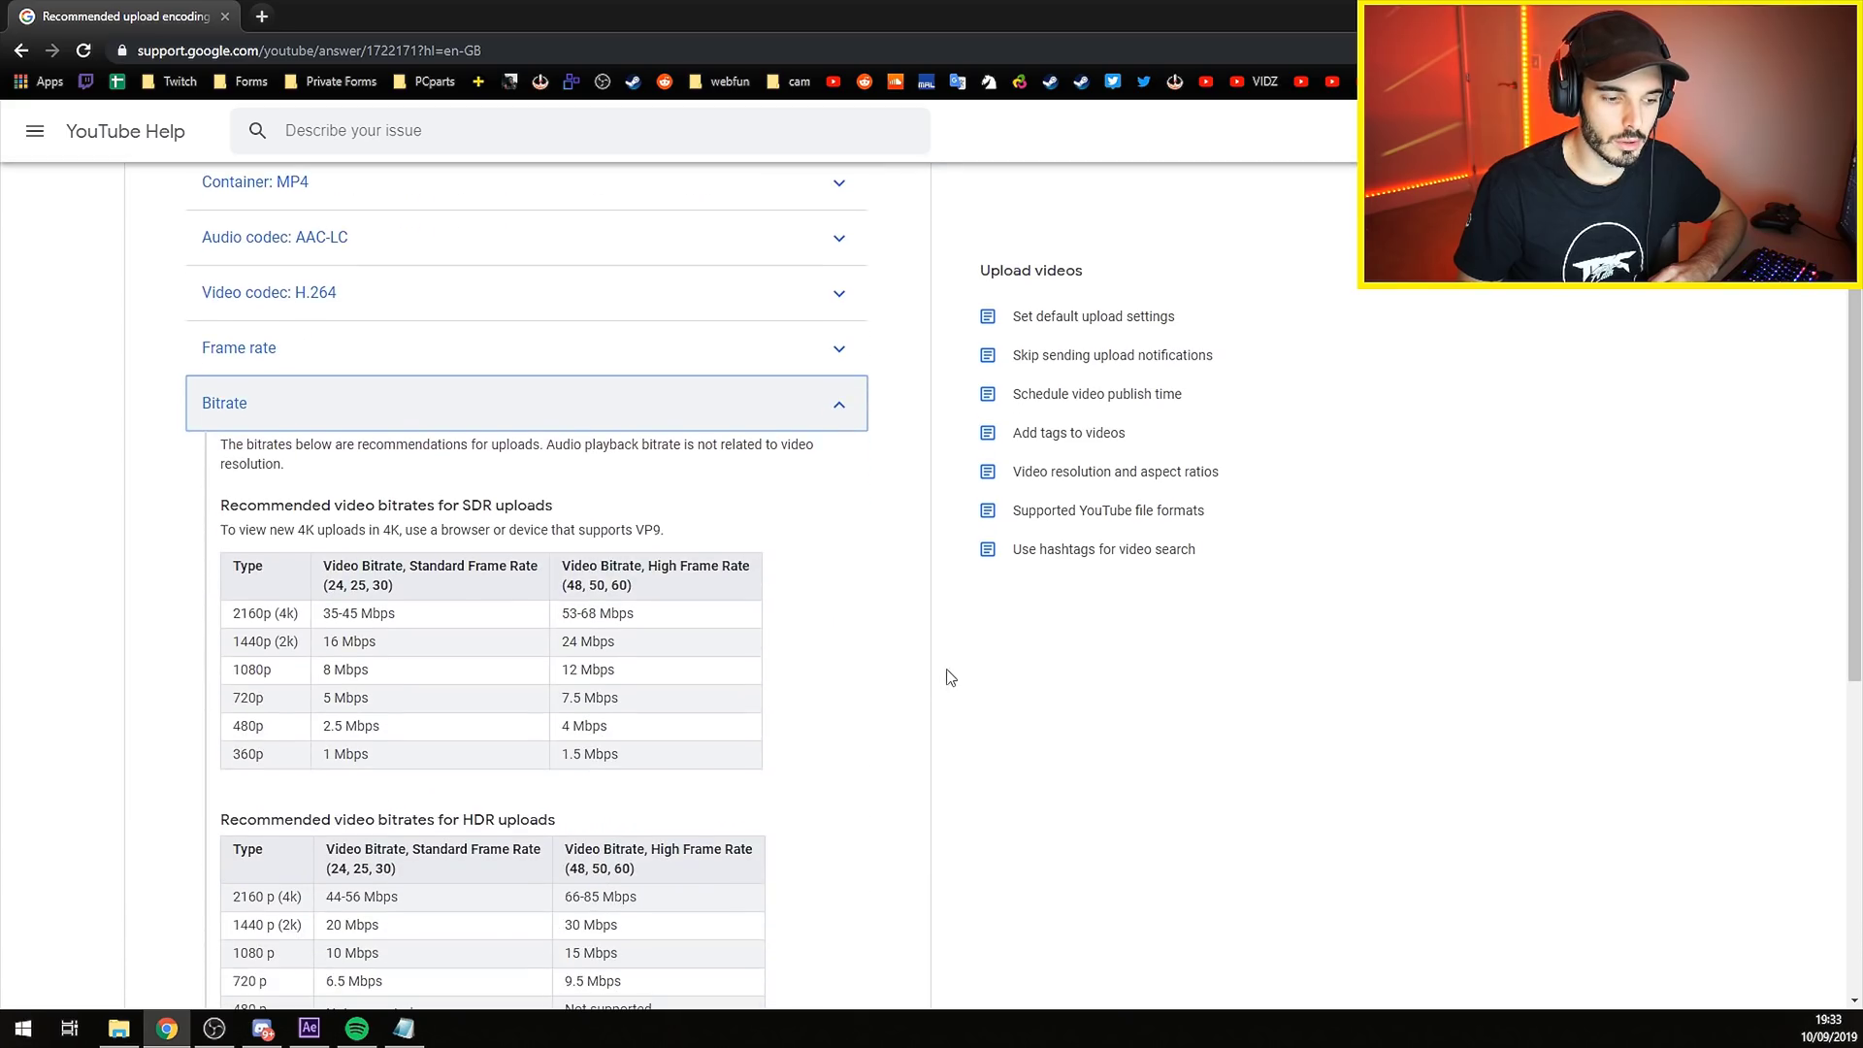
pyautogui.scroll(-2, 680, 534)
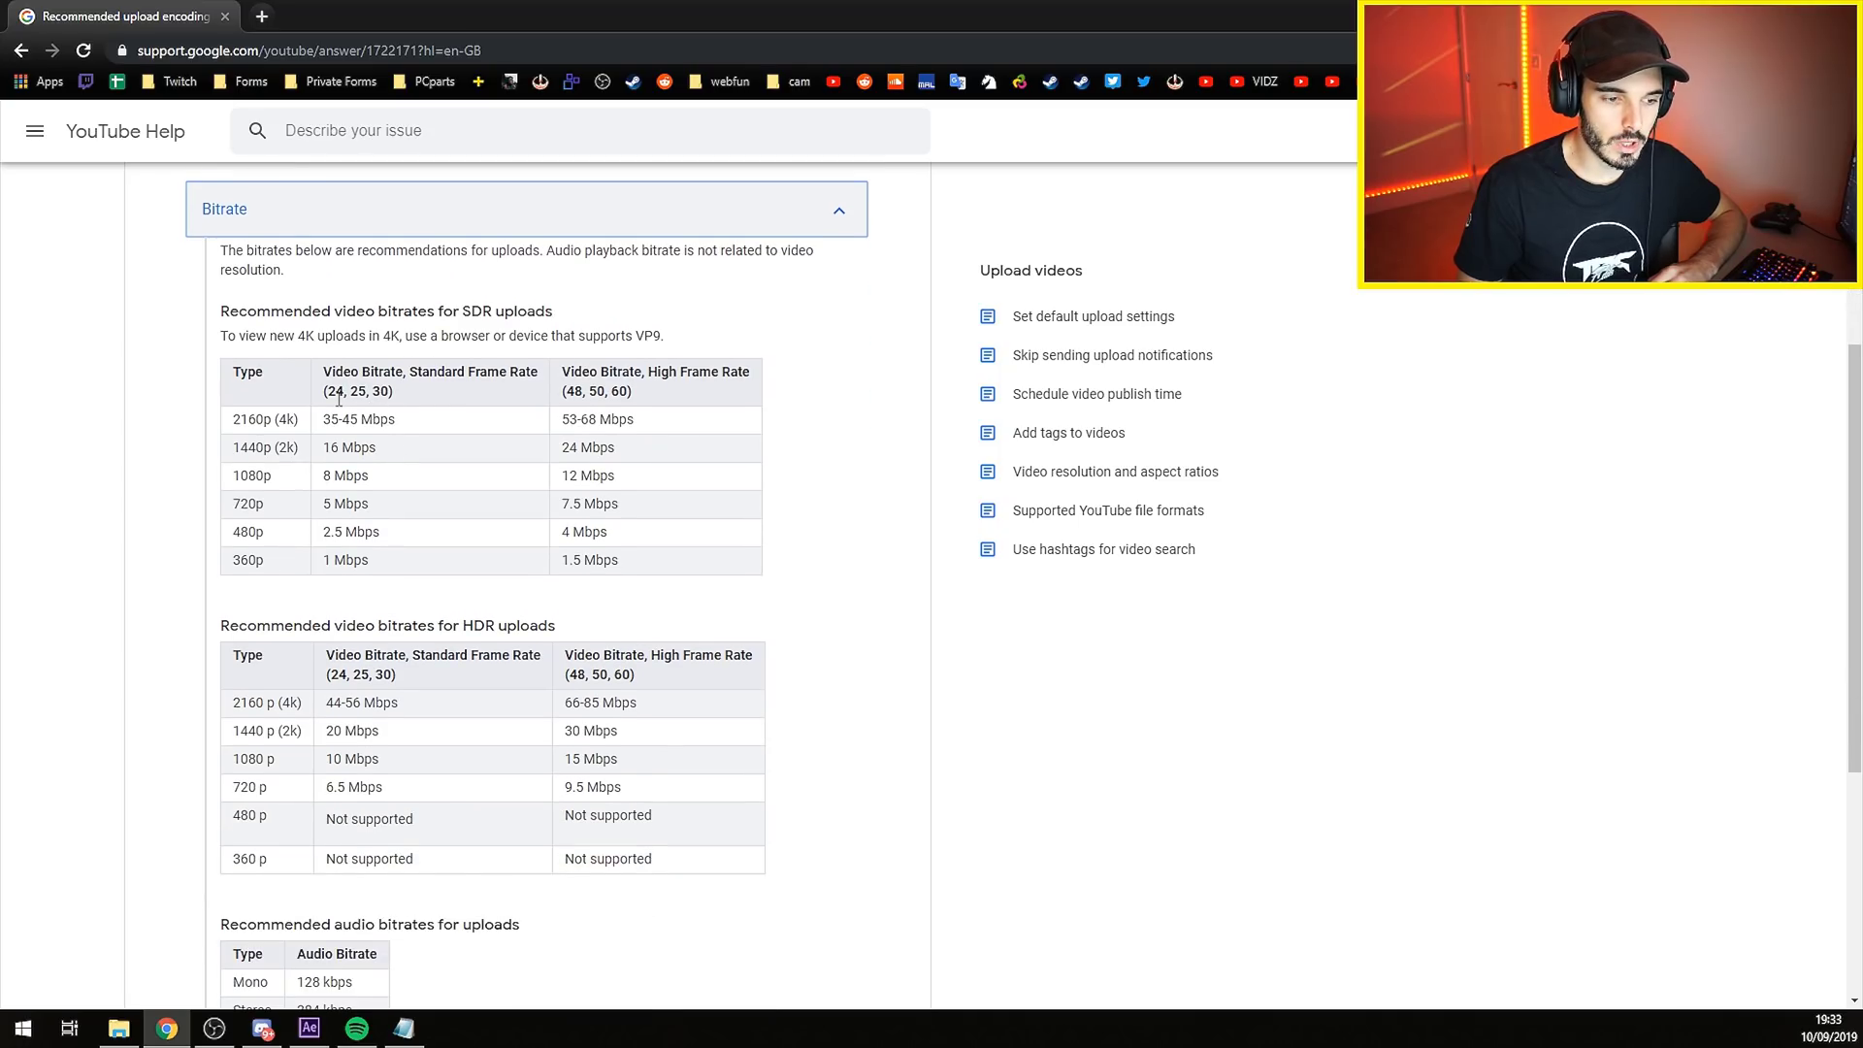
pyautogui.moveTo(326, 419); pyautogui.dragTo(399, 424)
pyautogui.click(356, 442)
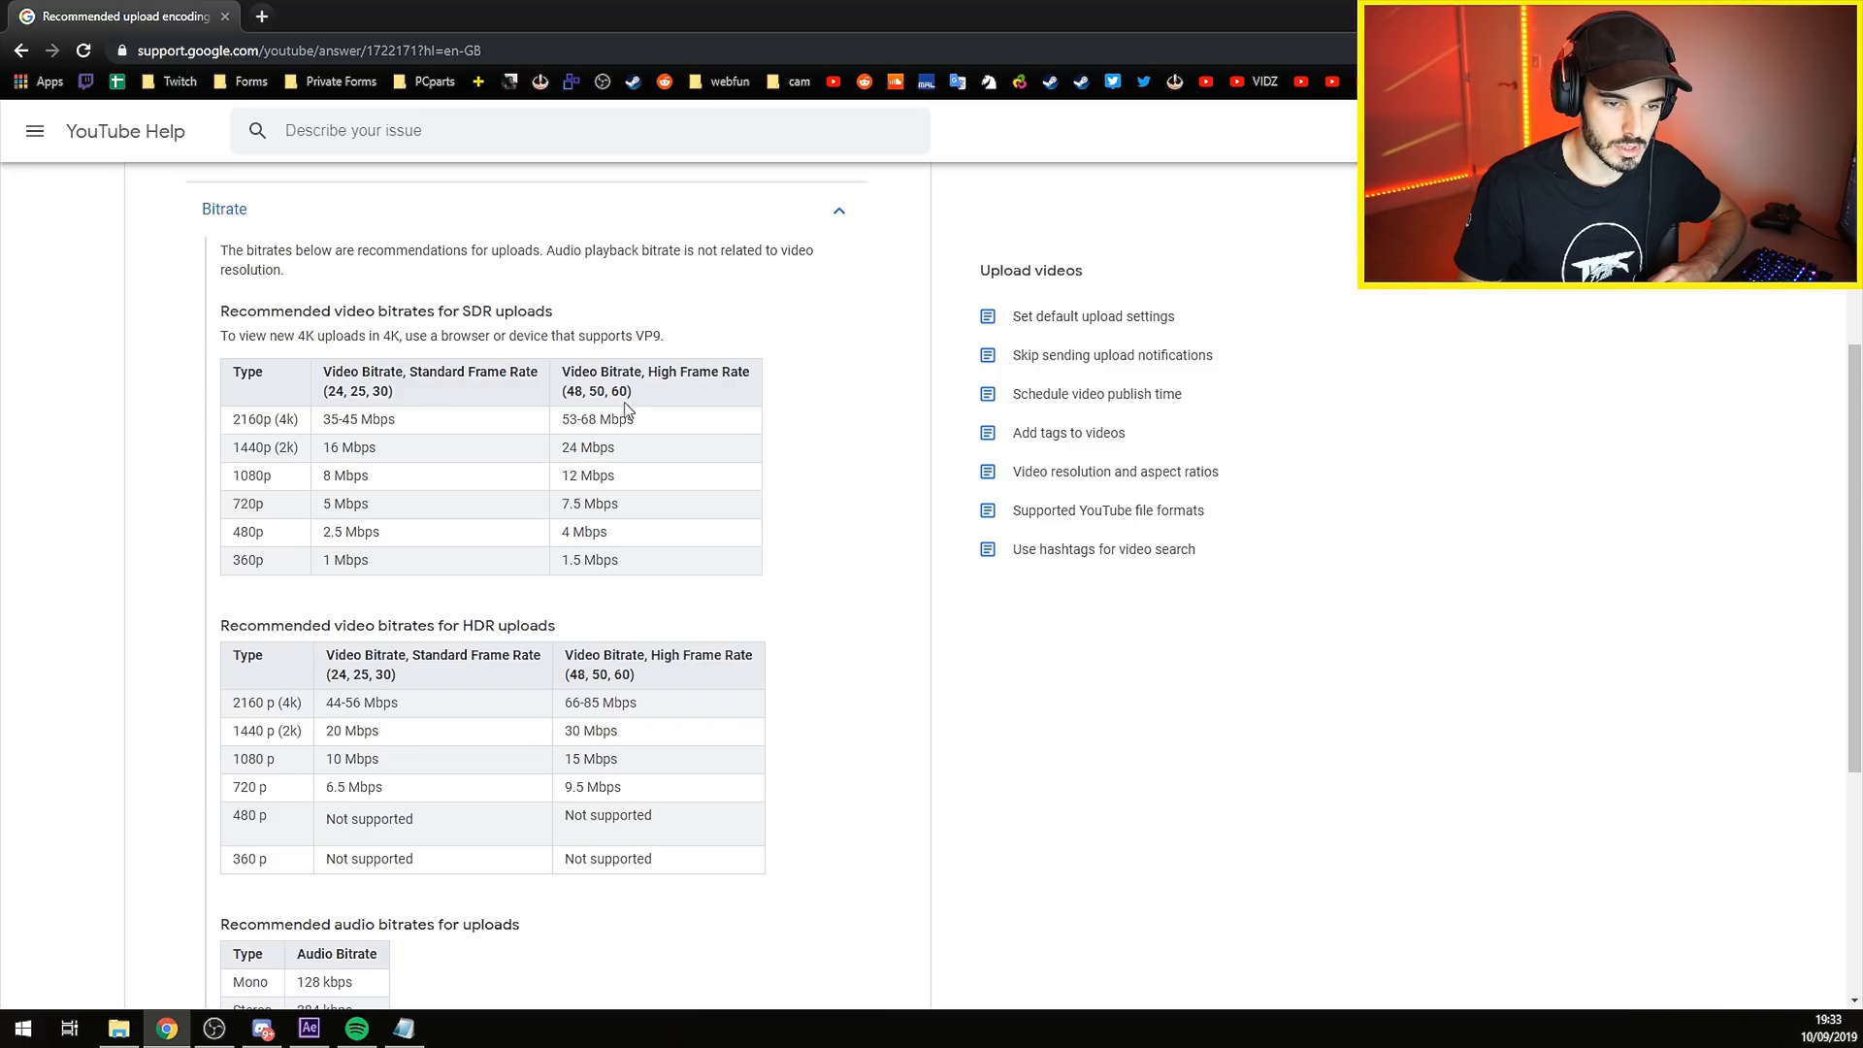
pyautogui.moveTo(636, 390); pyautogui.dragTo(565, 390)
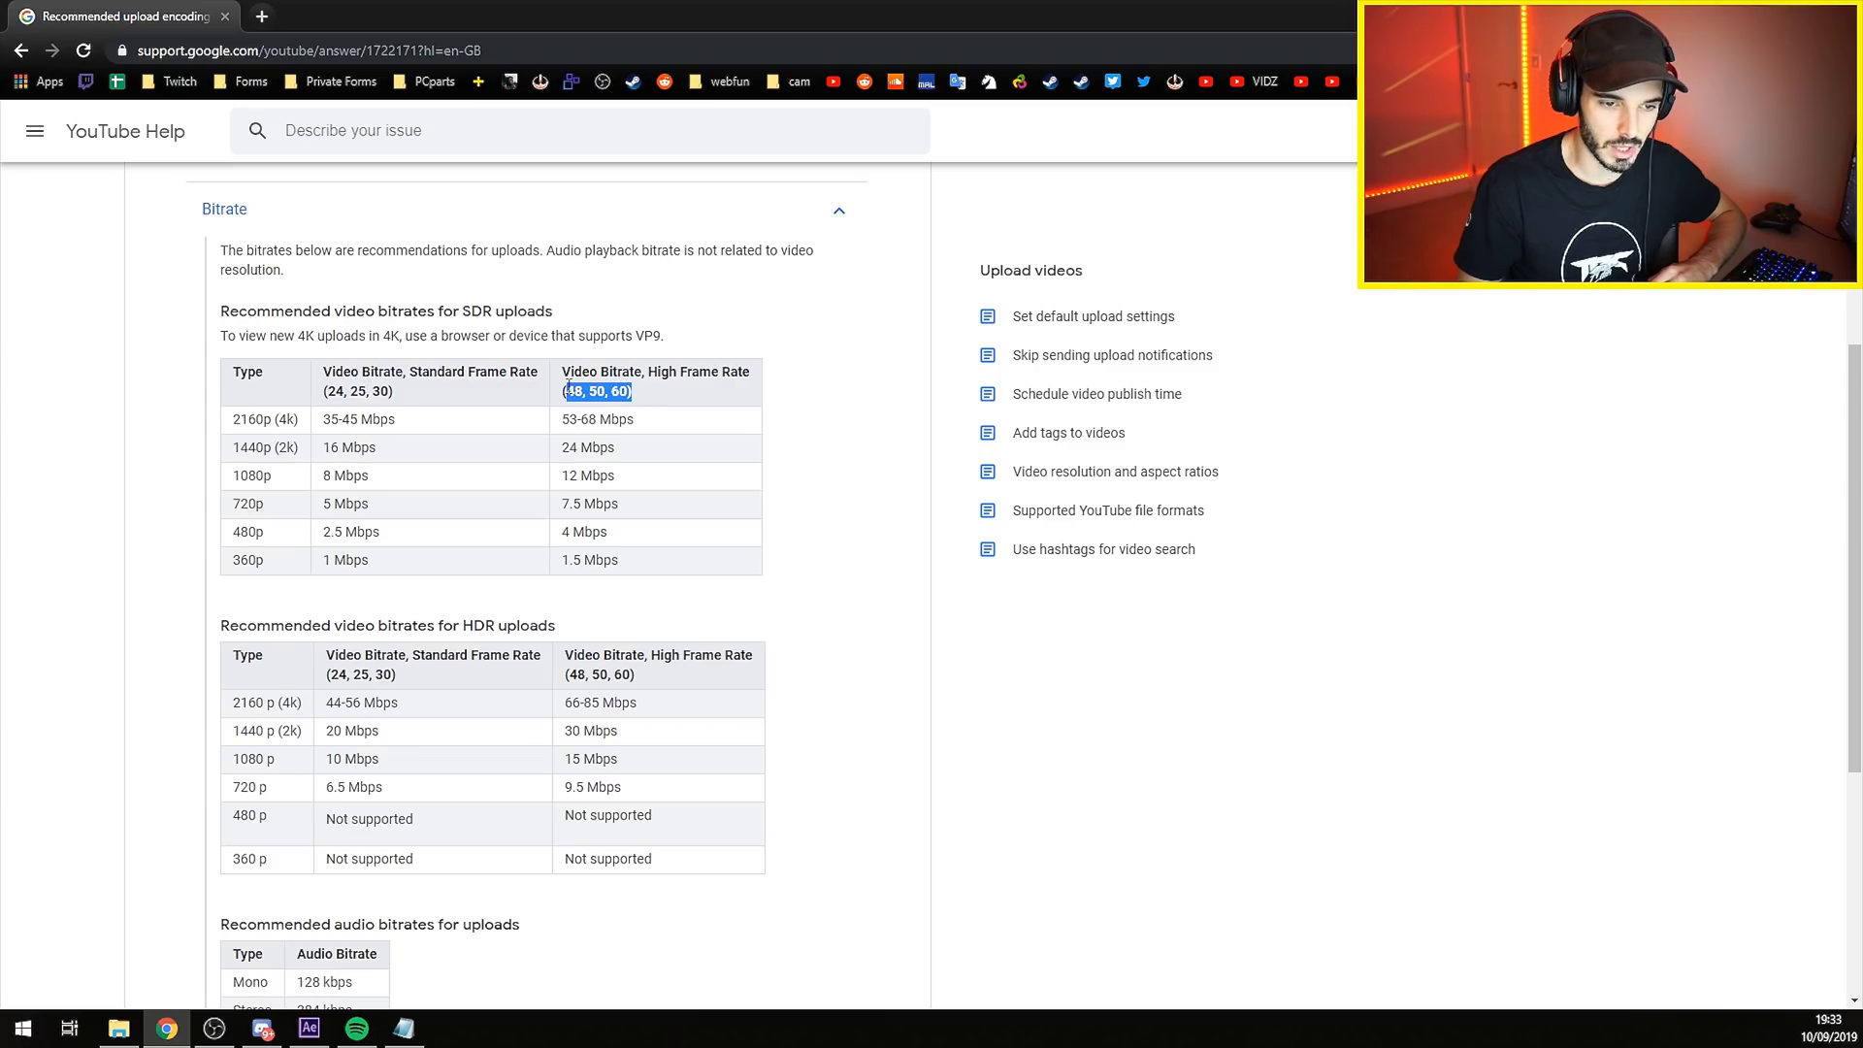
pyautogui.click(568, 386)
pyautogui.moveTo(636, 458); pyautogui.dragTo(250, 417)
pyautogui.click(415, 428)
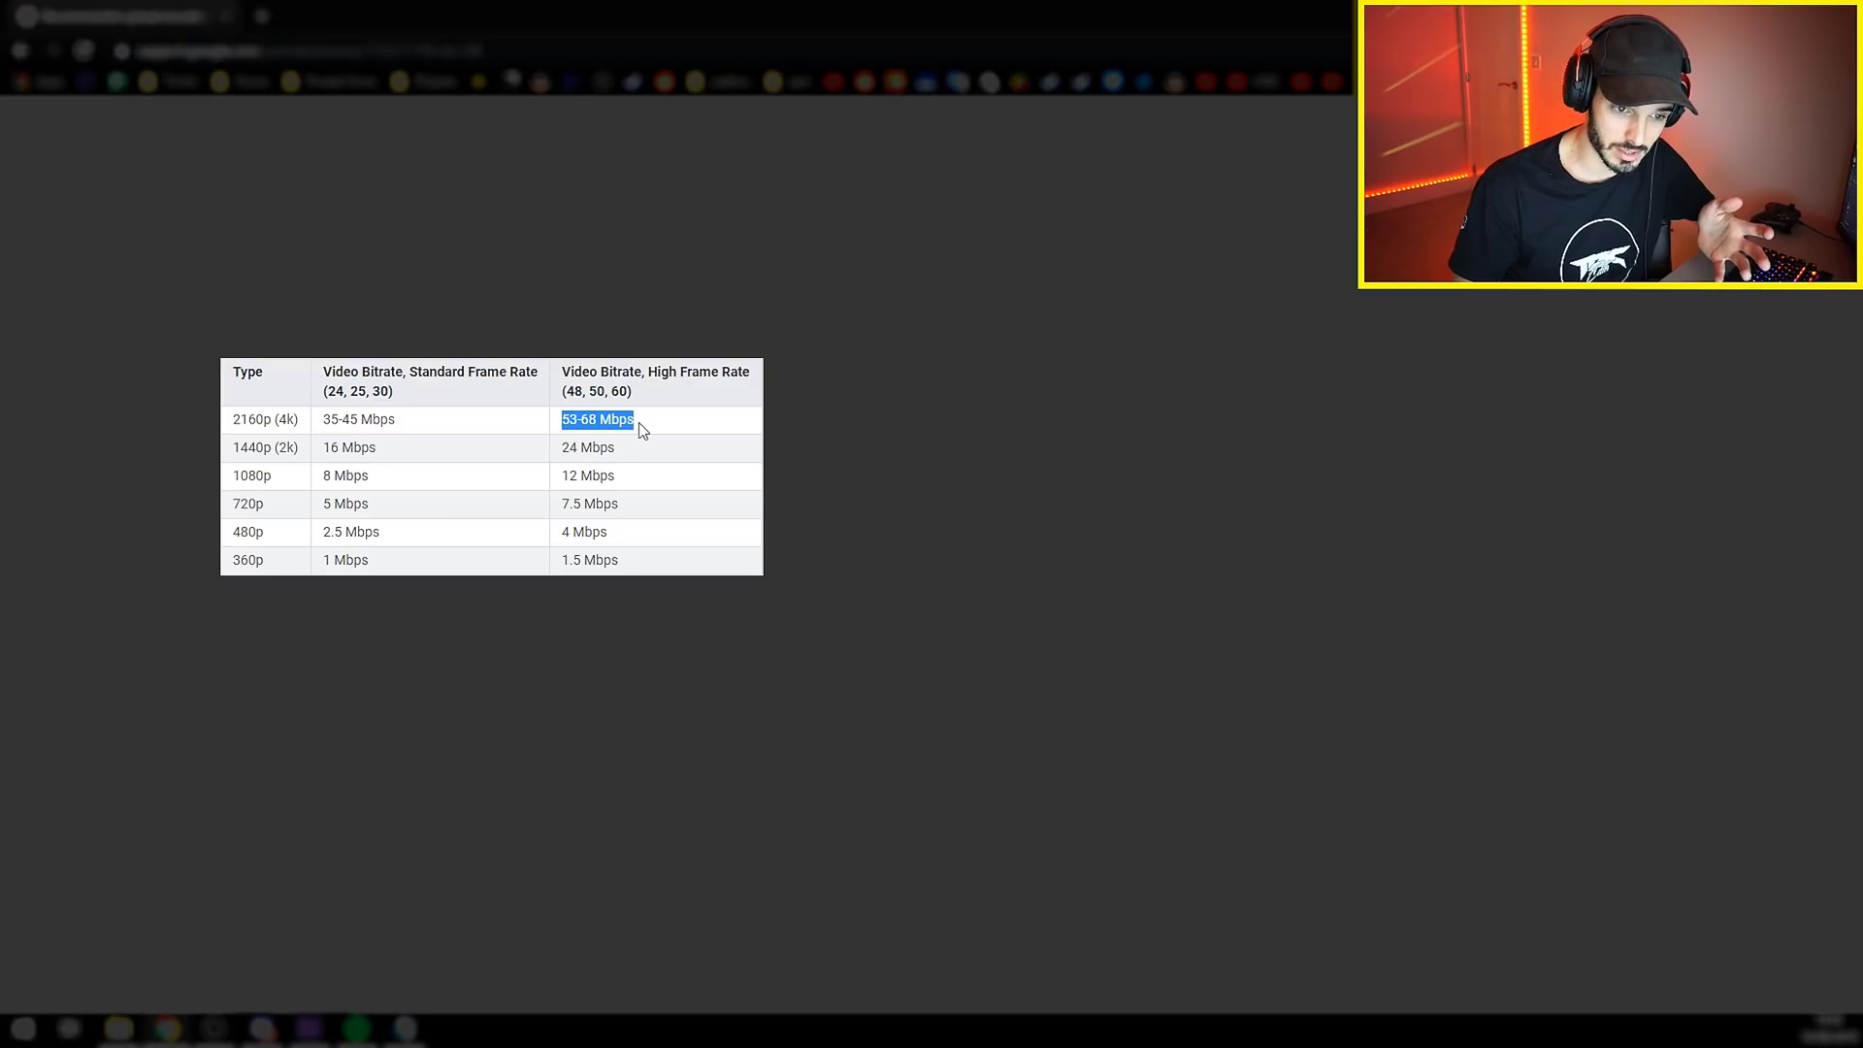
pyautogui.click(581, 392)
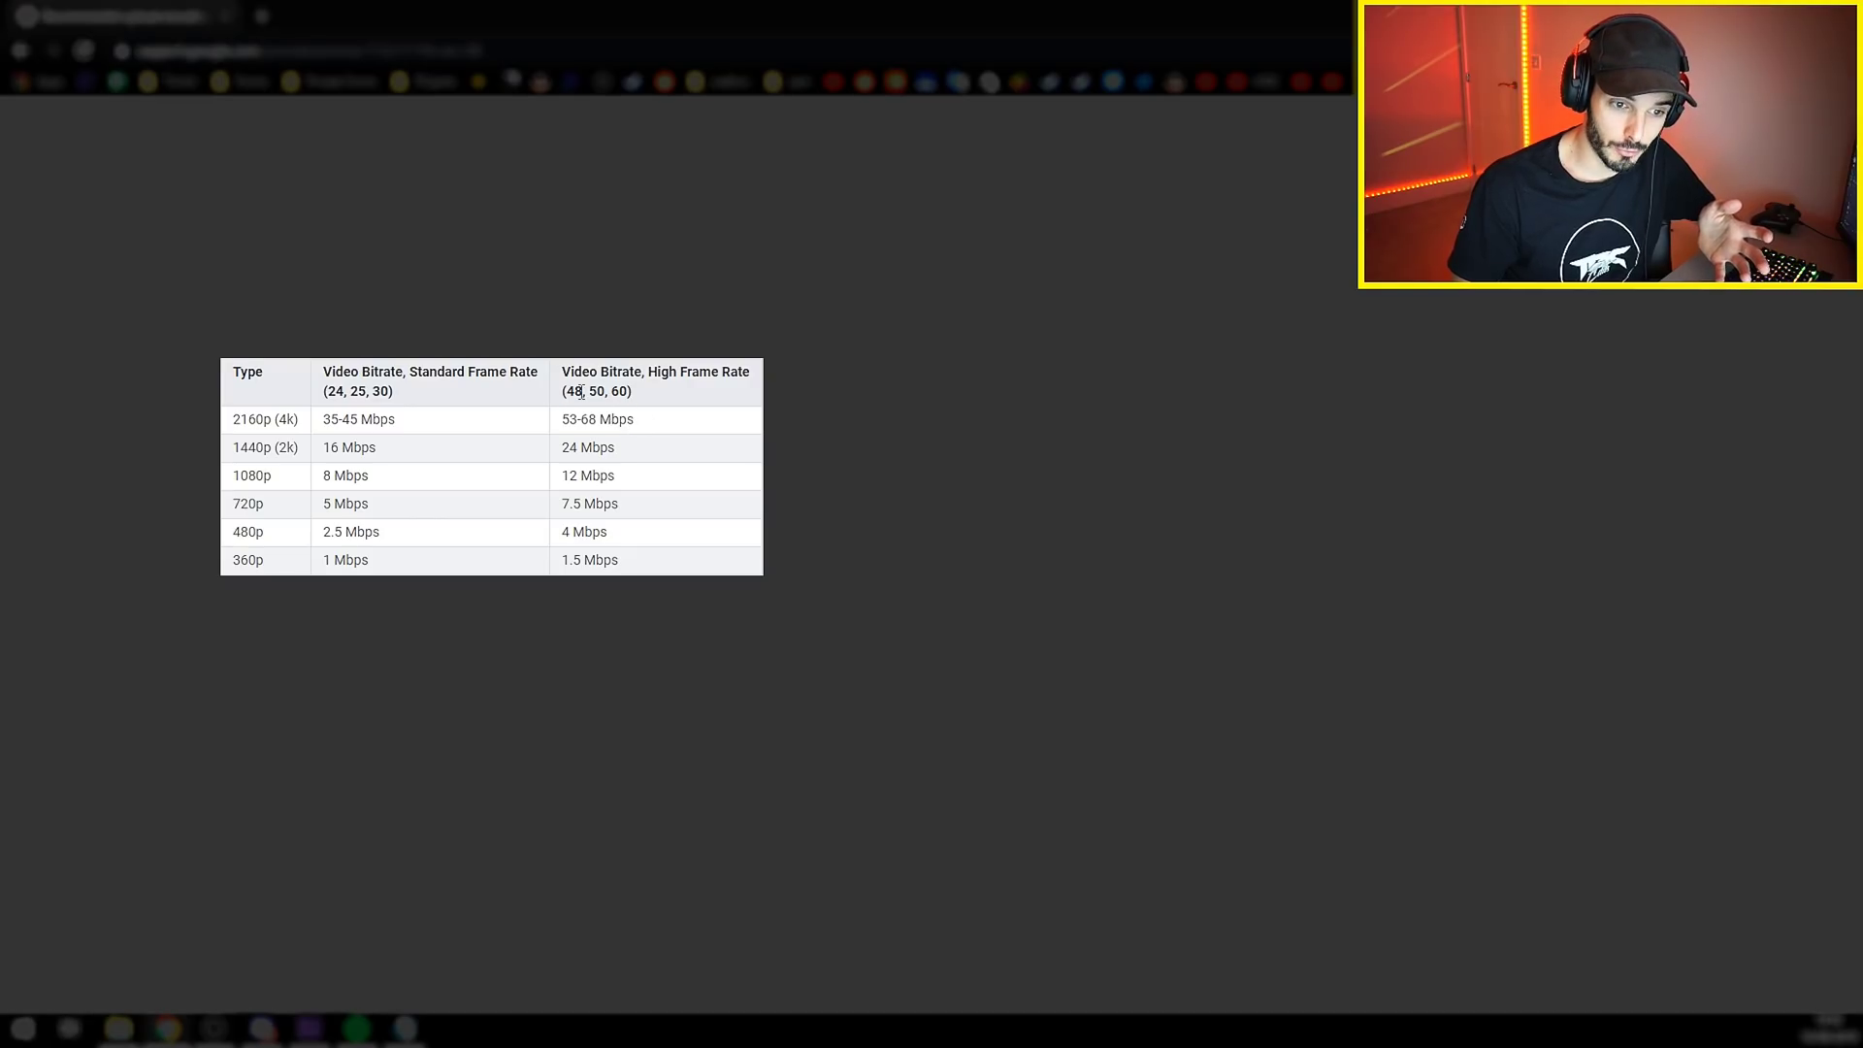
pyautogui.moveTo(580, 393); pyautogui.dragTo(565, 392)
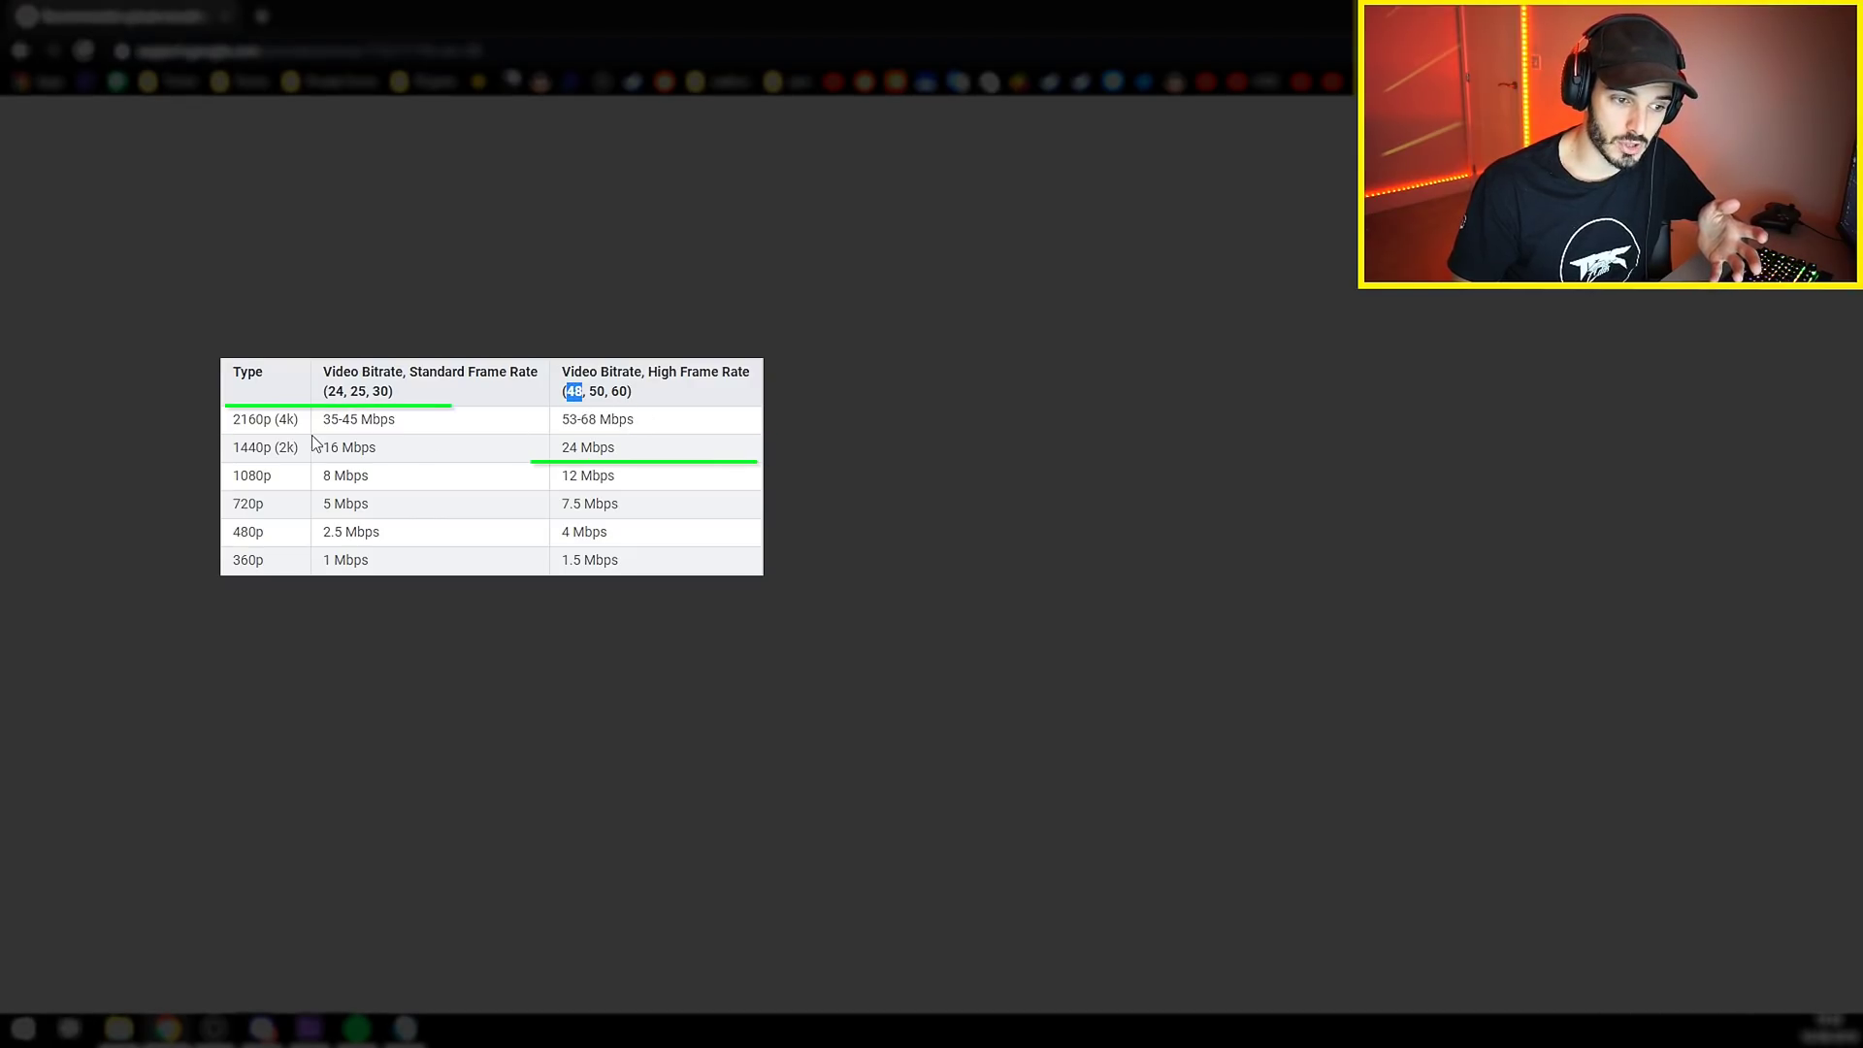
pyautogui.tripleClick(264, 420)
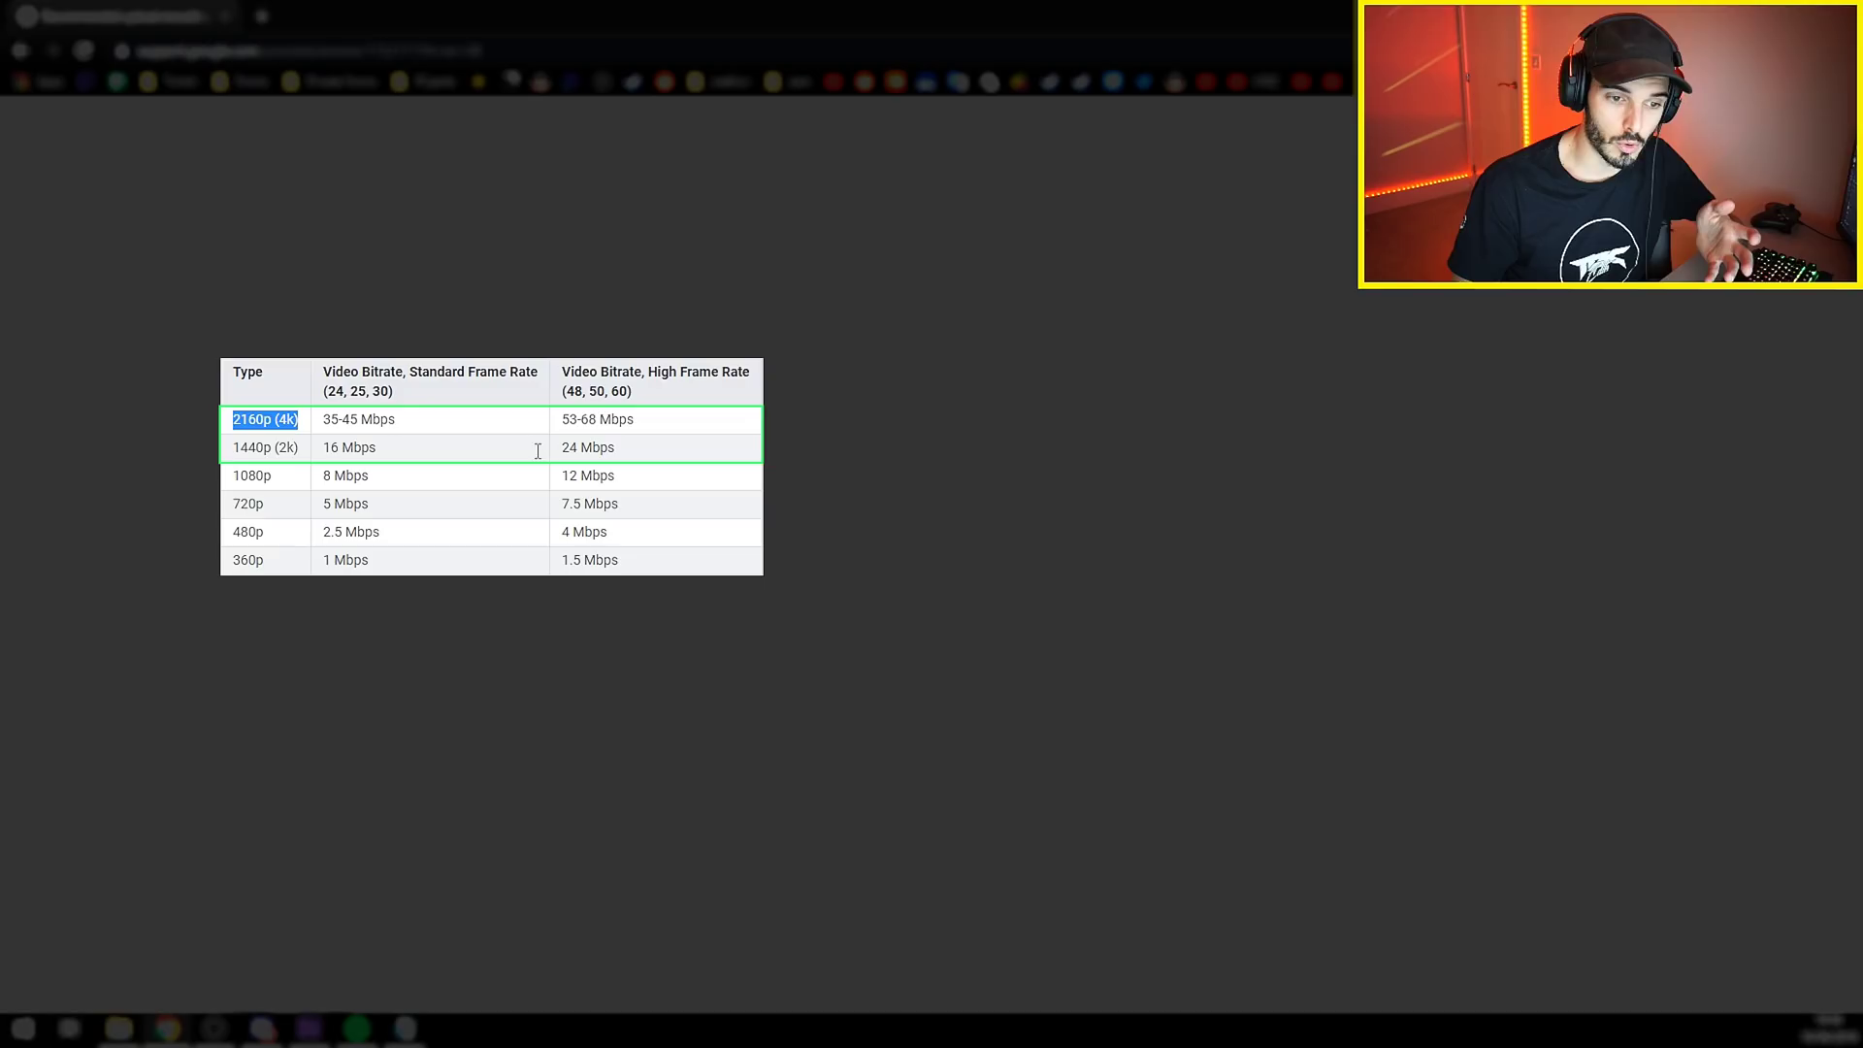
pyautogui.moveTo(304, 453); pyautogui.dragTo(273, 448)
pyautogui.tripleClick(626, 452)
pyautogui.click(624, 458)
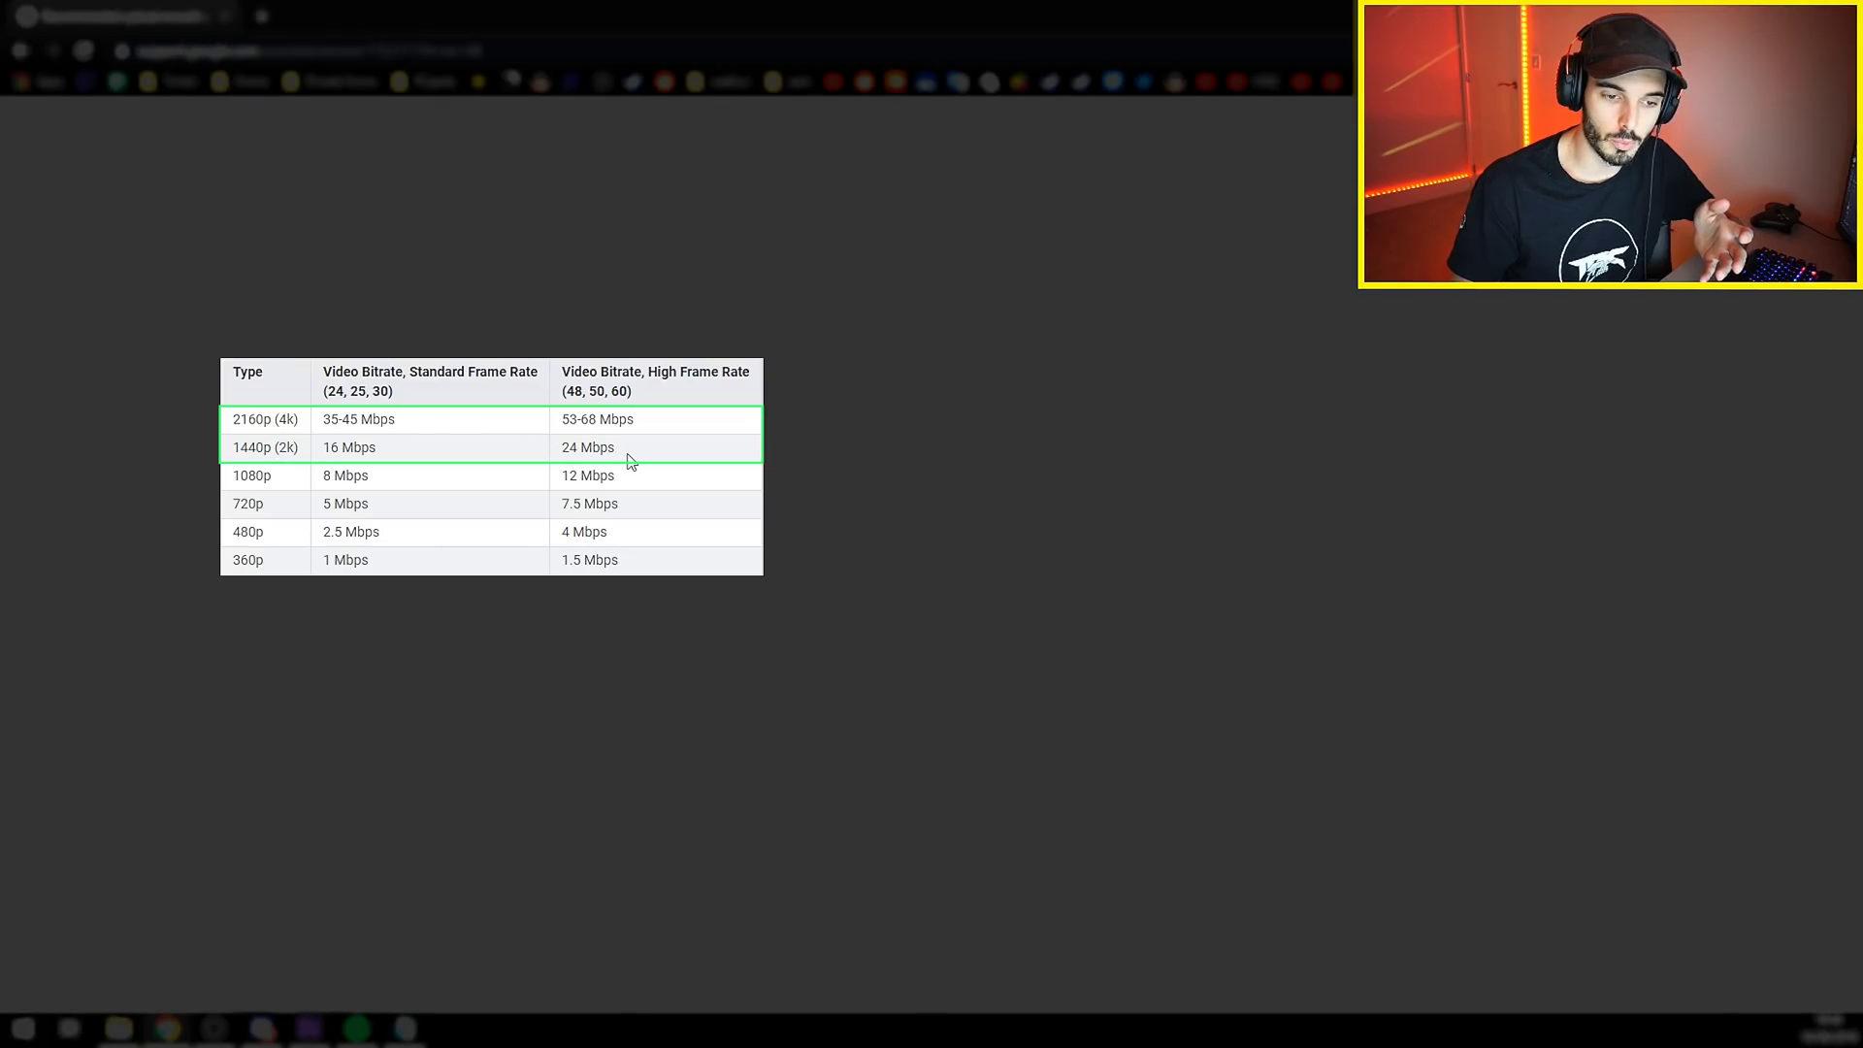
pyautogui.moveTo(621, 452); pyautogui.dragTo(581, 420)
pyautogui.click(618, 453)
pyautogui.click(580, 419)
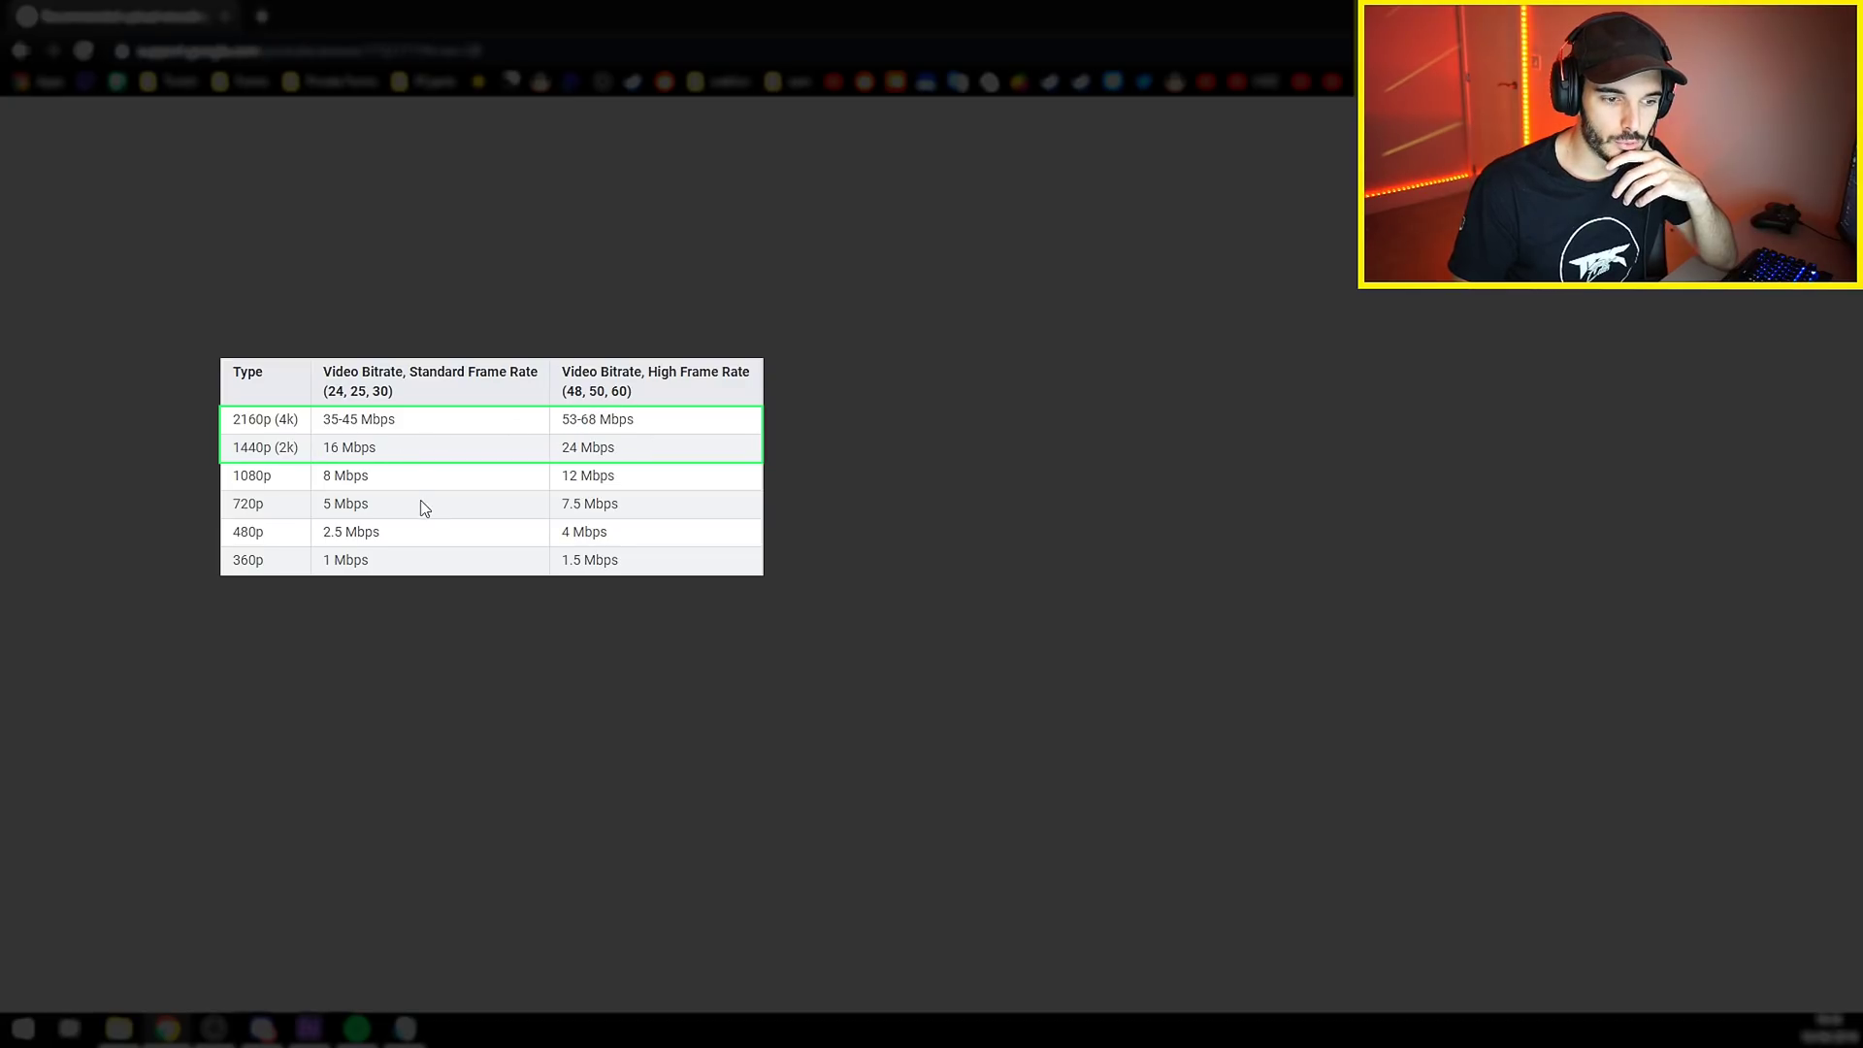
pyautogui.tripleClick(356, 506)
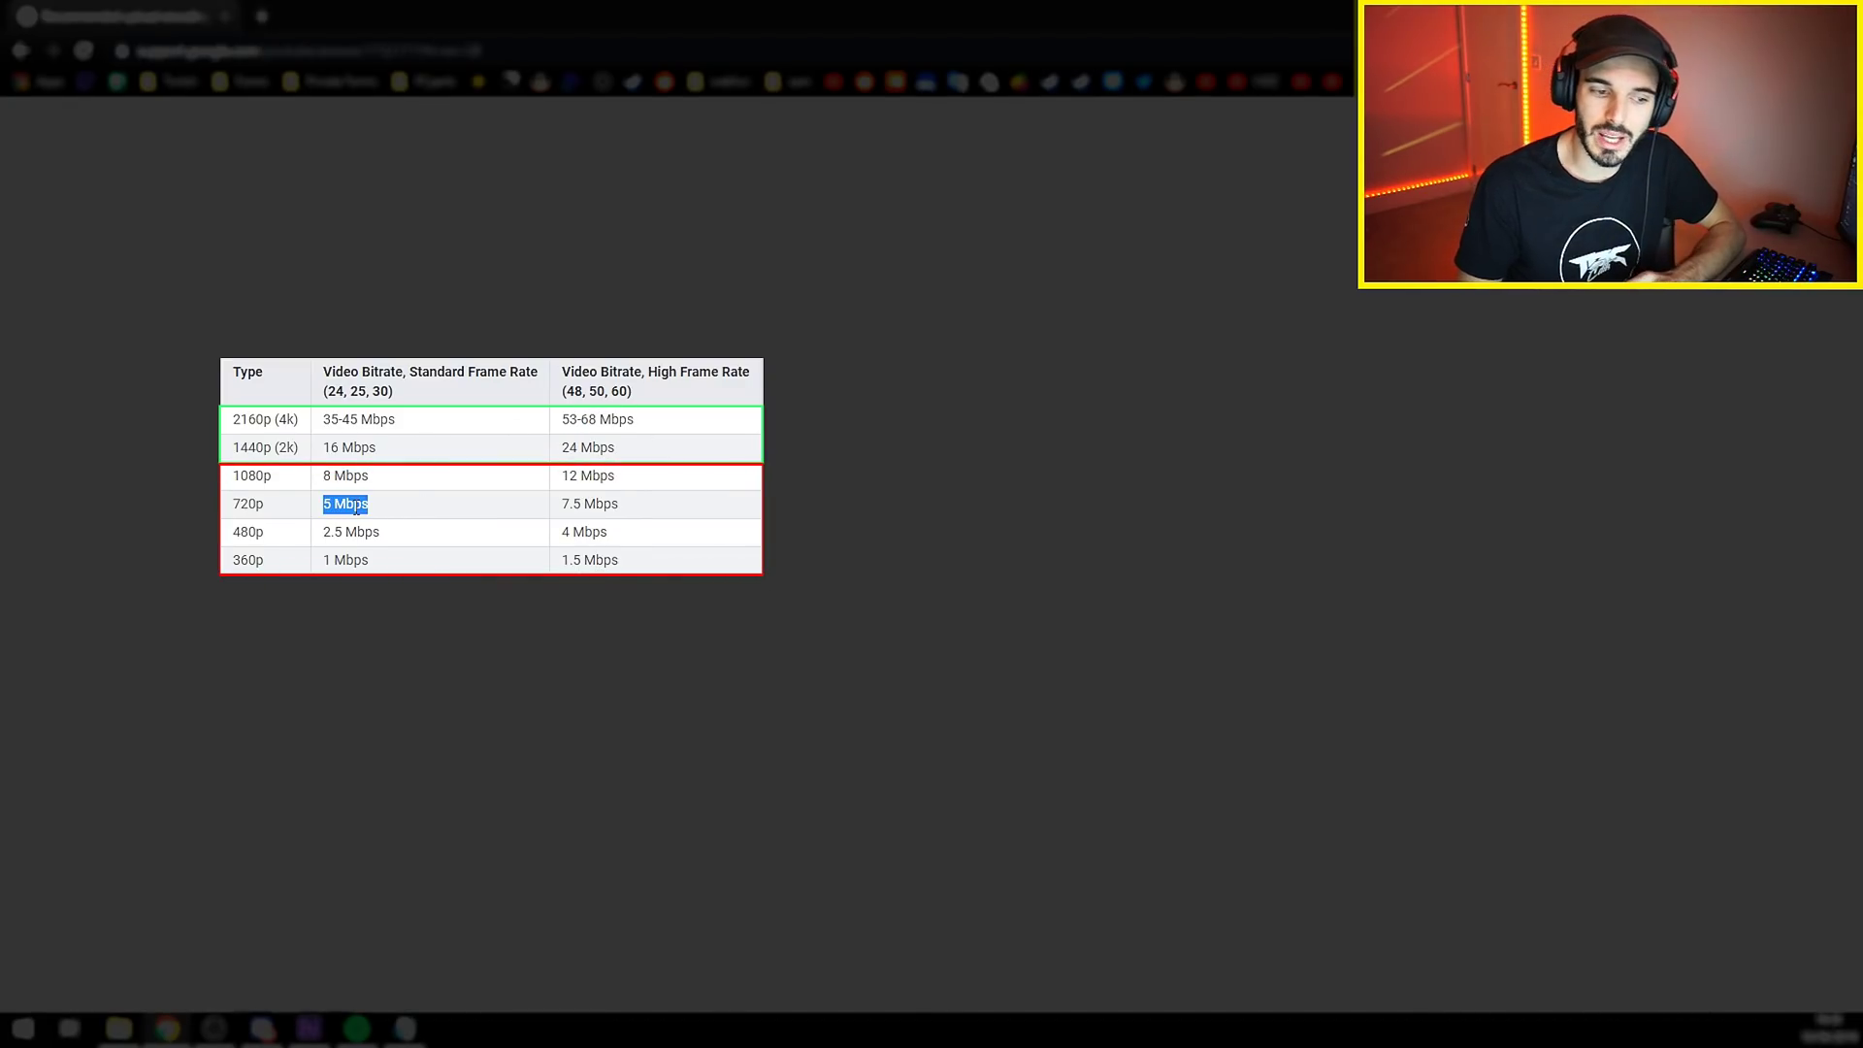
pyautogui.click(357, 505)
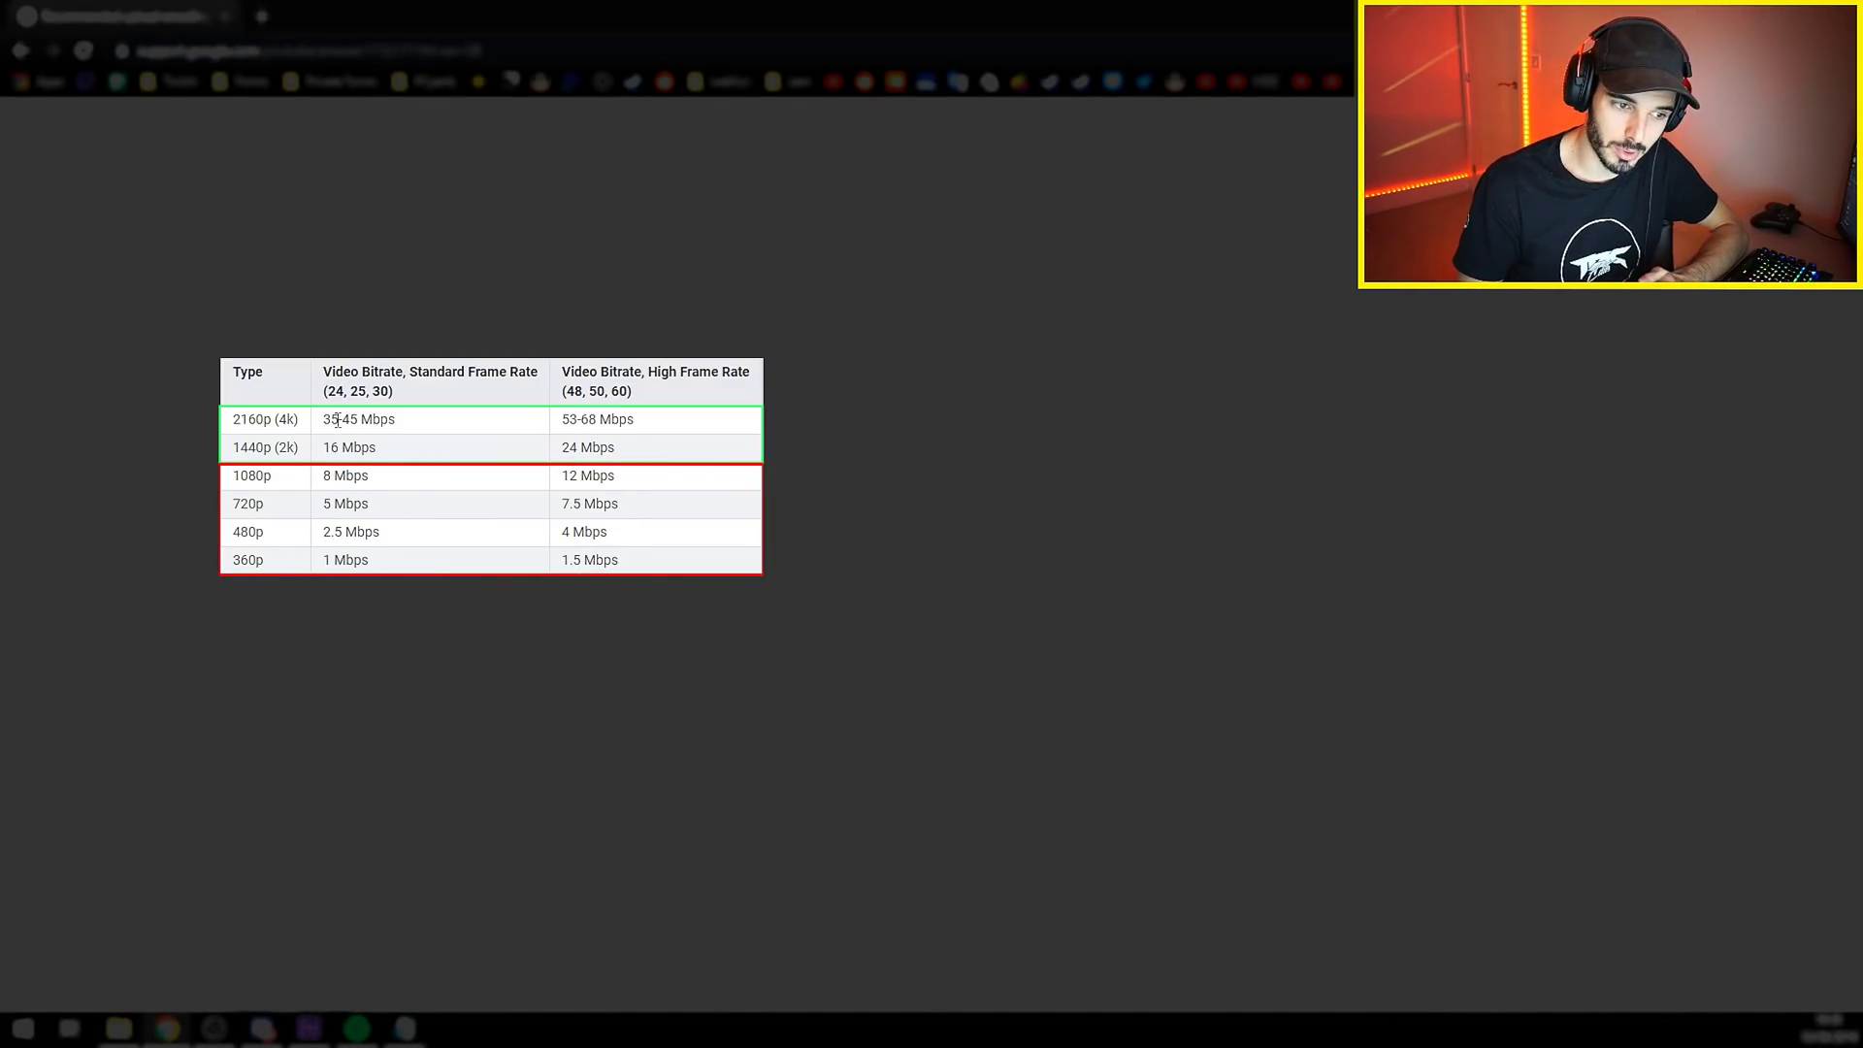
pyautogui.moveTo(398, 424)
pyautogui.mouseDown()
pyautogui.moveTo(323, 423)
pyautogui.moveTo(392, 423)
pyautogui.mouseUp()
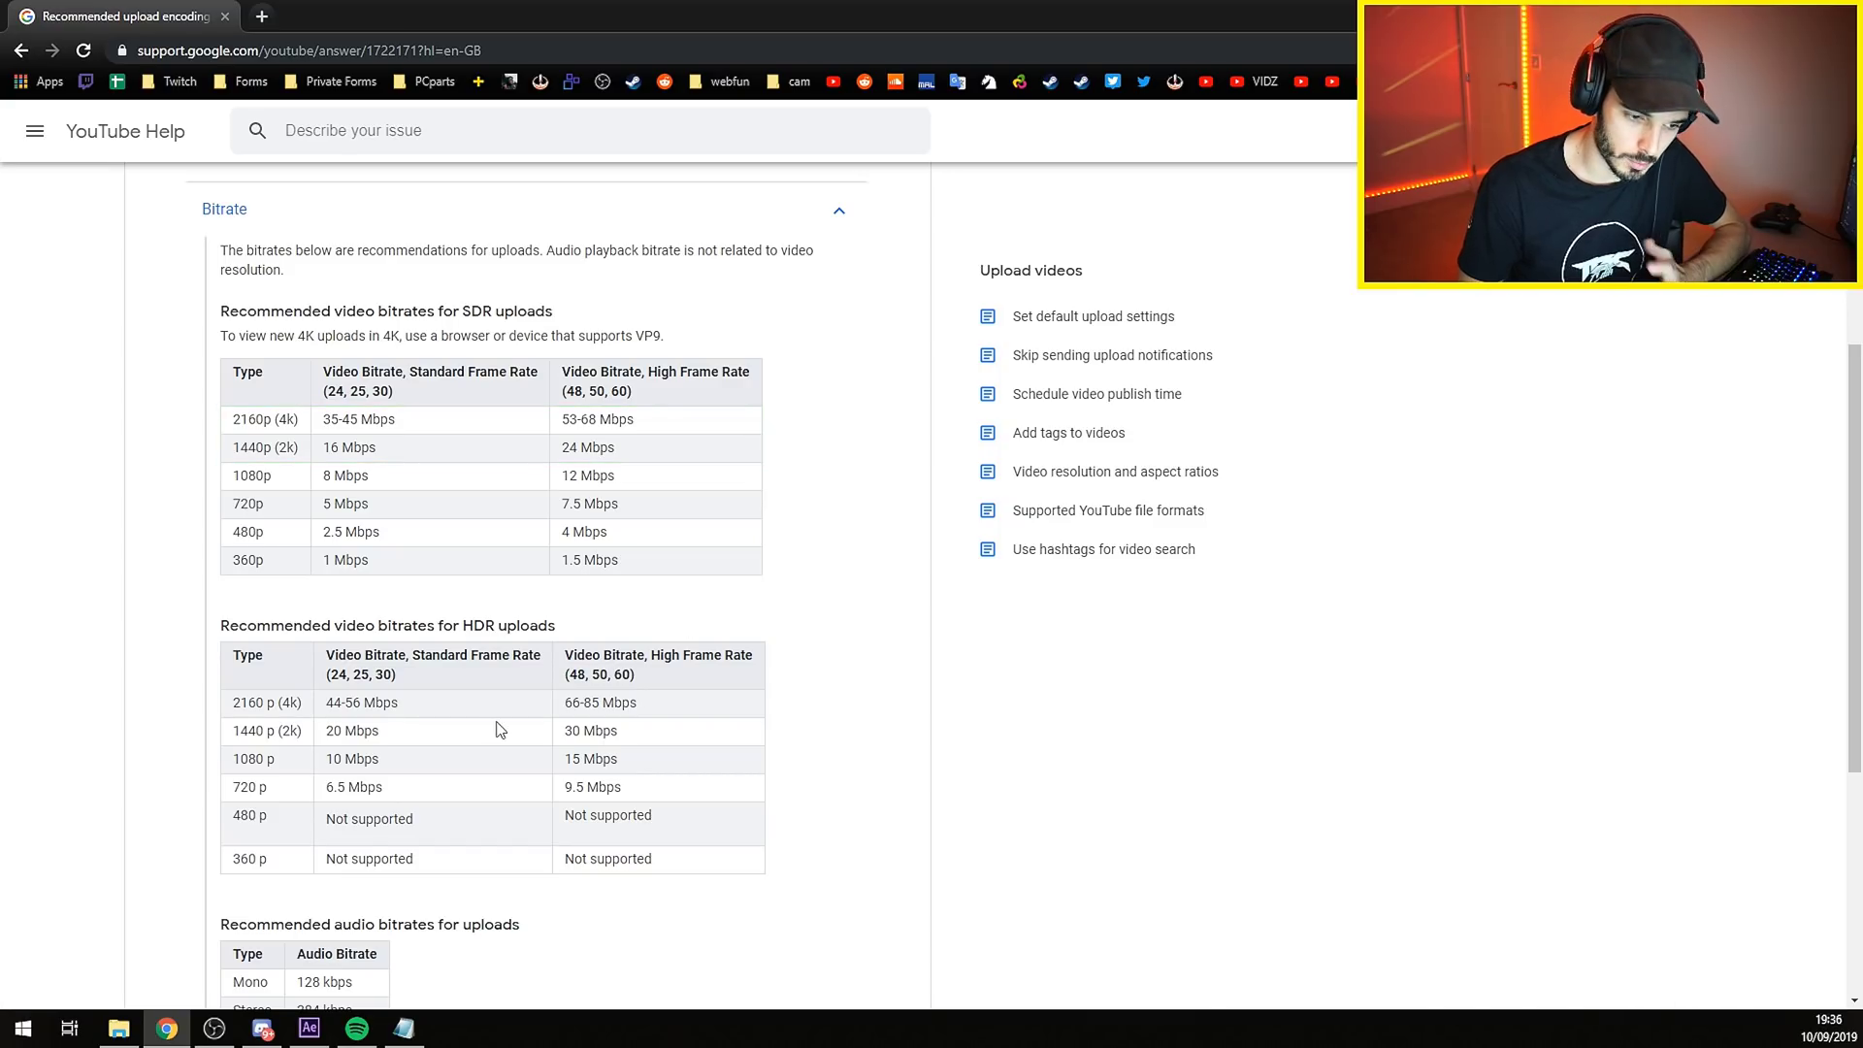
# Open the videos folder of twelve exports and preview the 720pres_WMV_24FPS.wmv clip in VLC.
pyautogui.click(118, 1028)
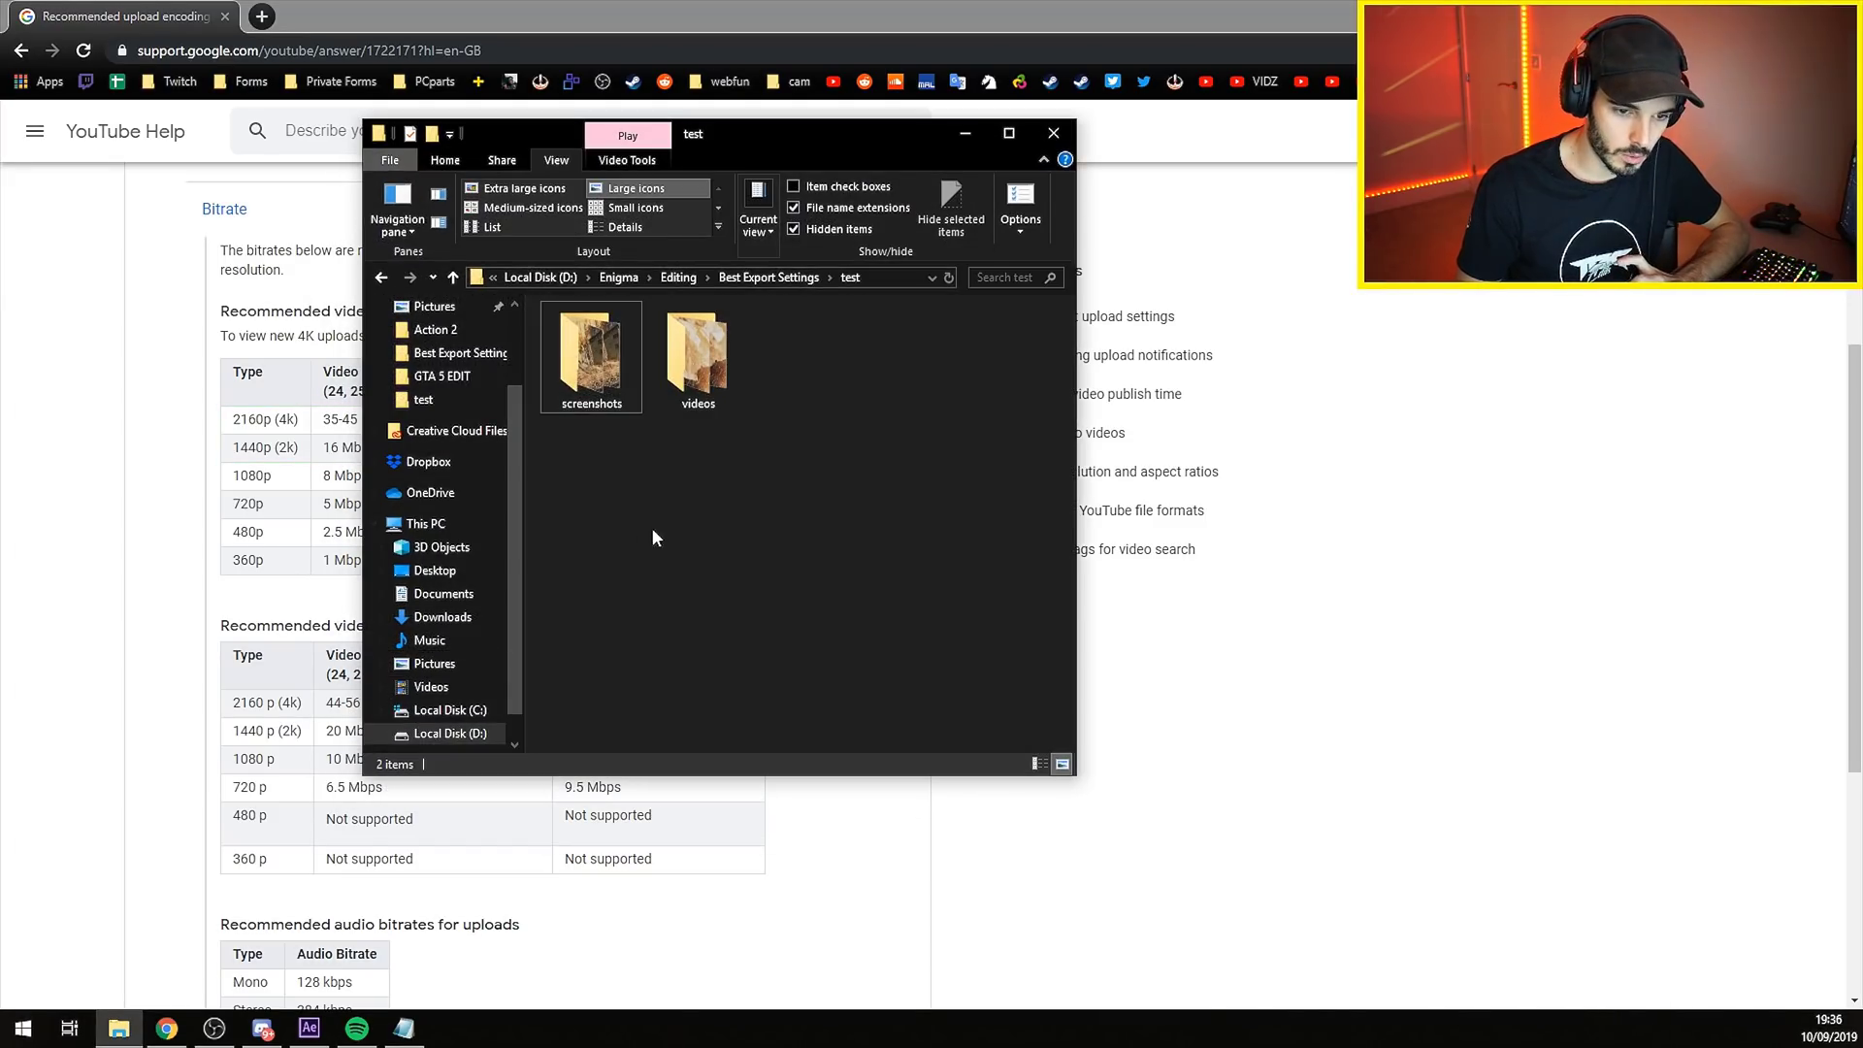
pyautogui.doubleClick(708, 368)
pyautogui.moveTo(762, 655); pyautogui.dragTo(540, 300)
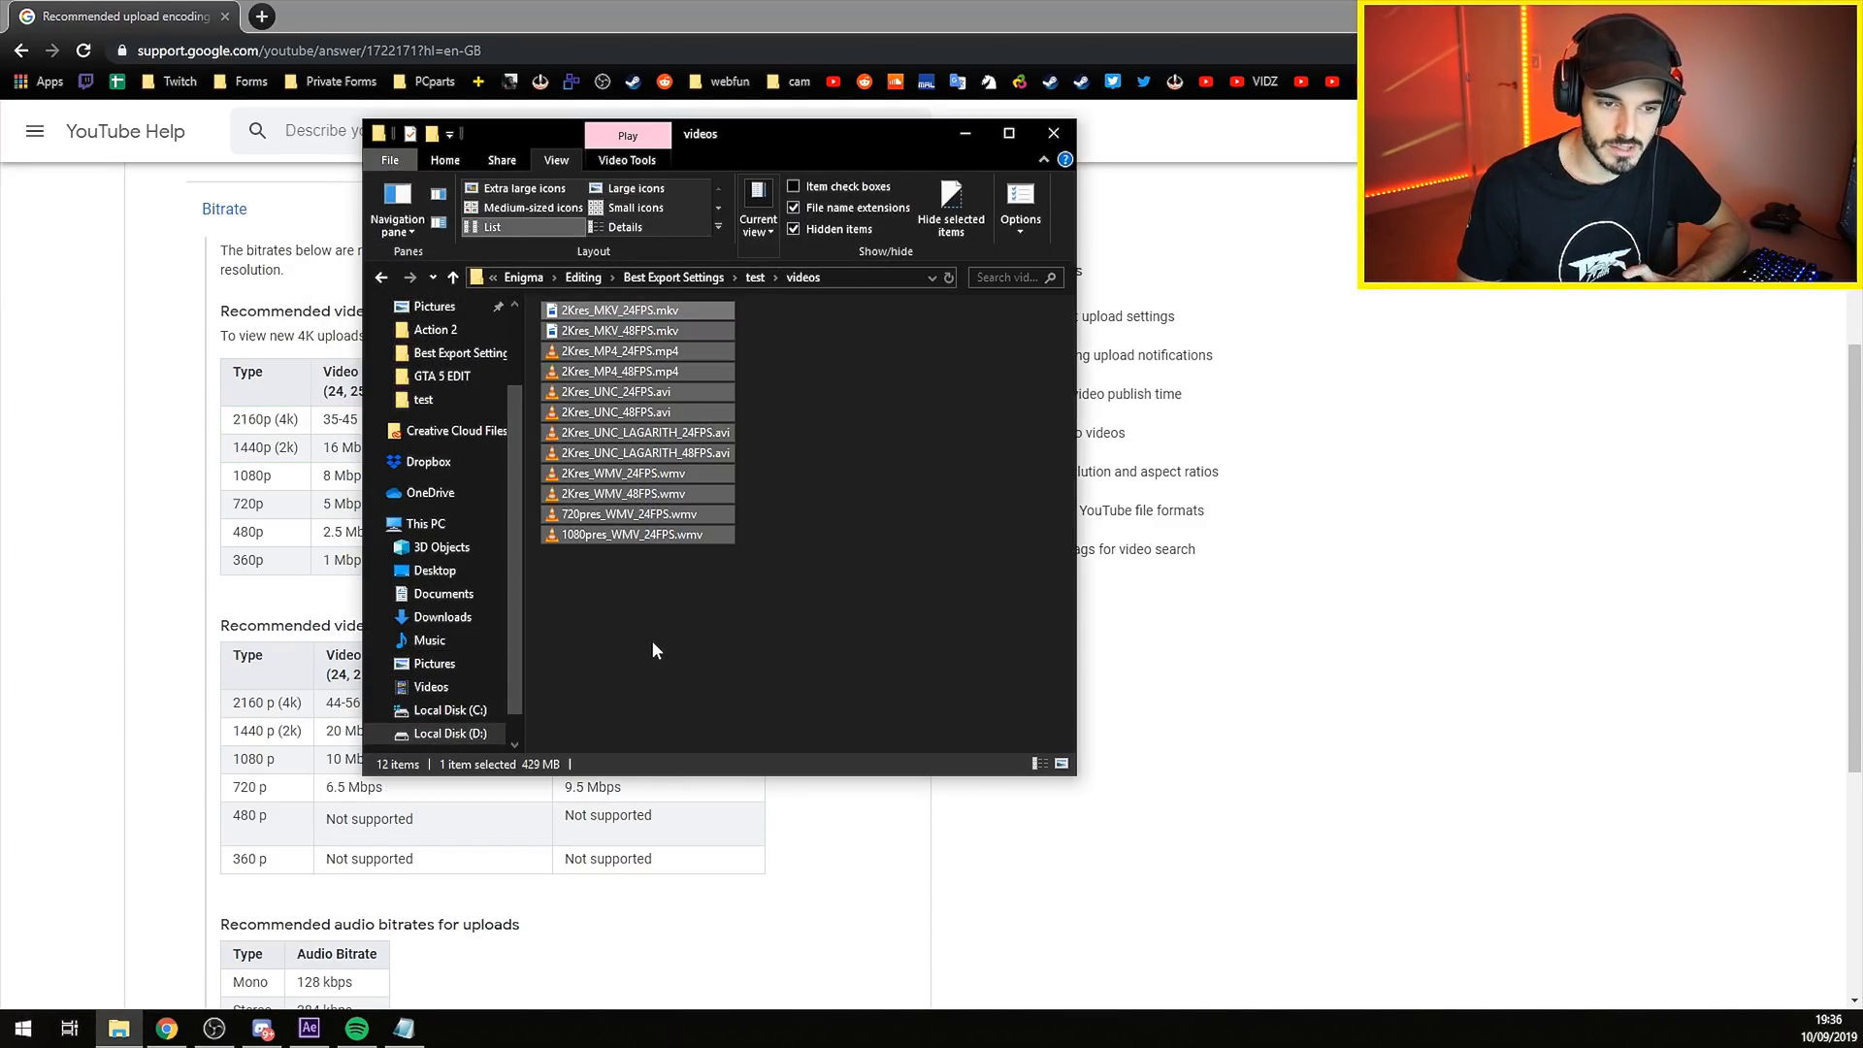
pyautogui.click(825, 340)
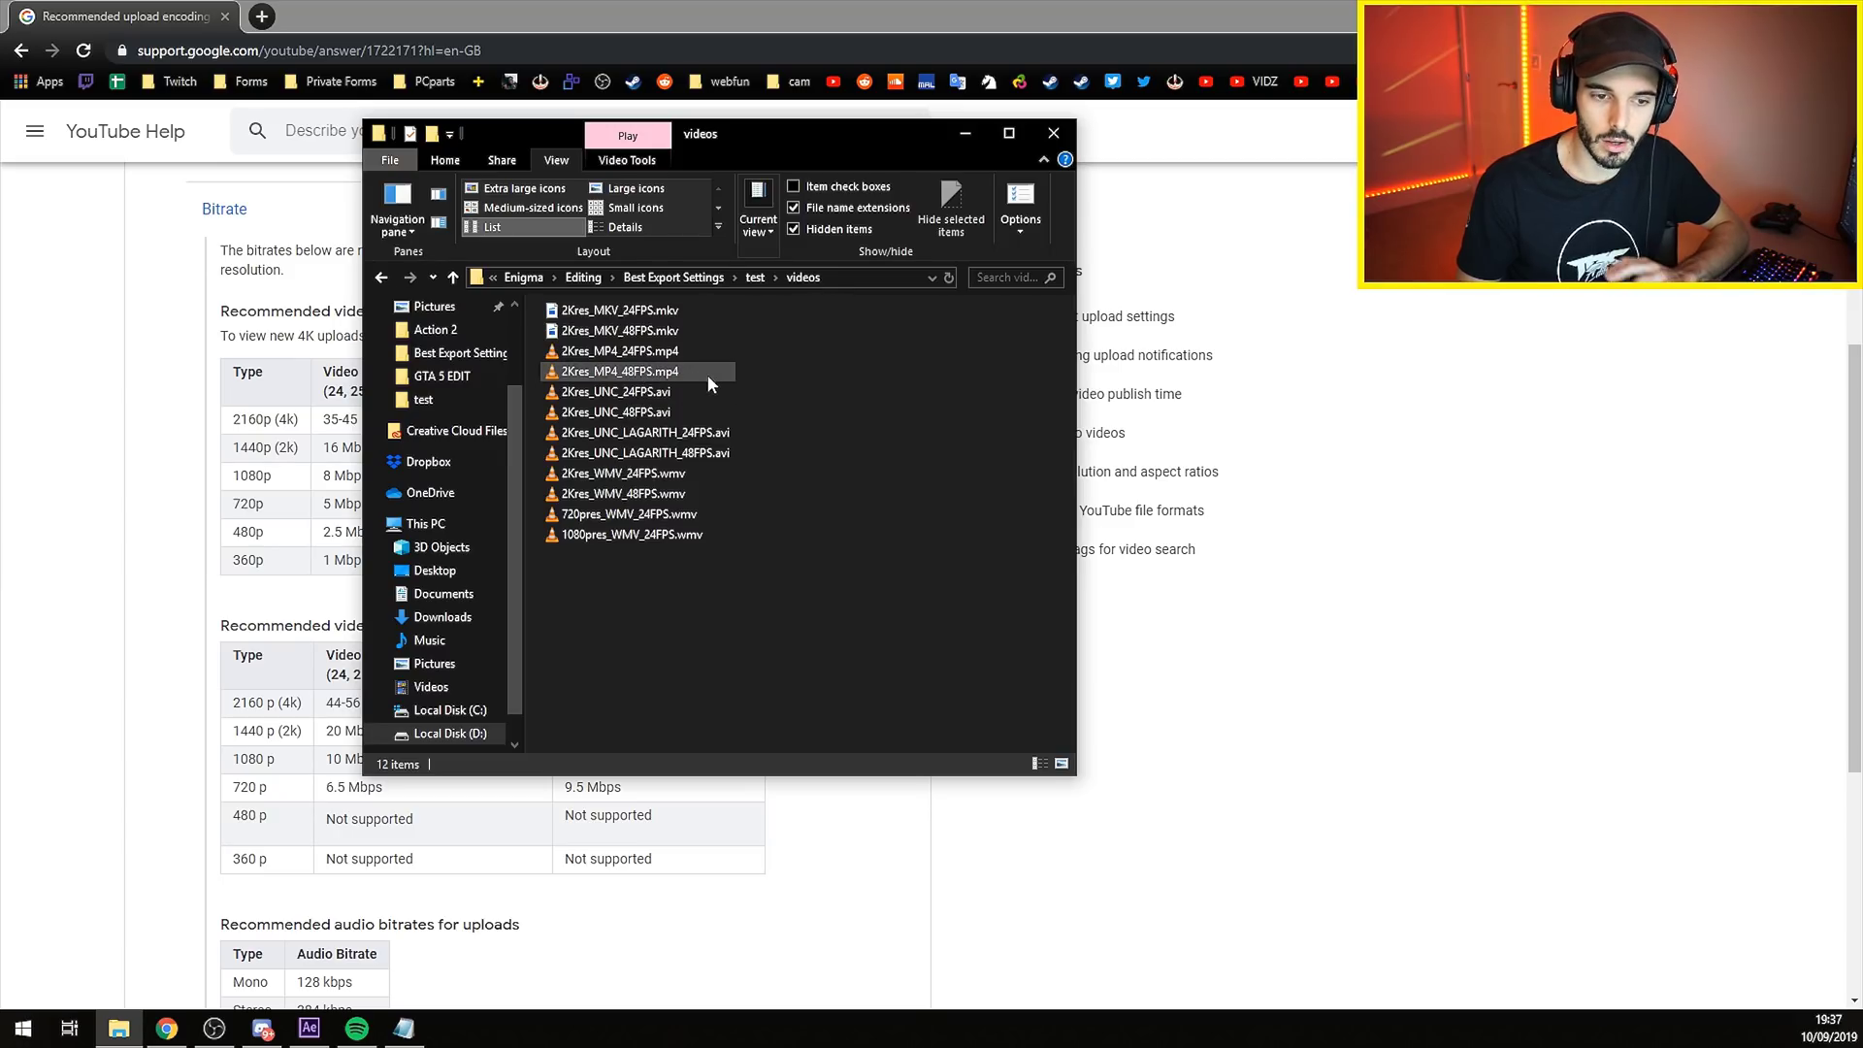
pyautogui.doubleClick(679, 515)
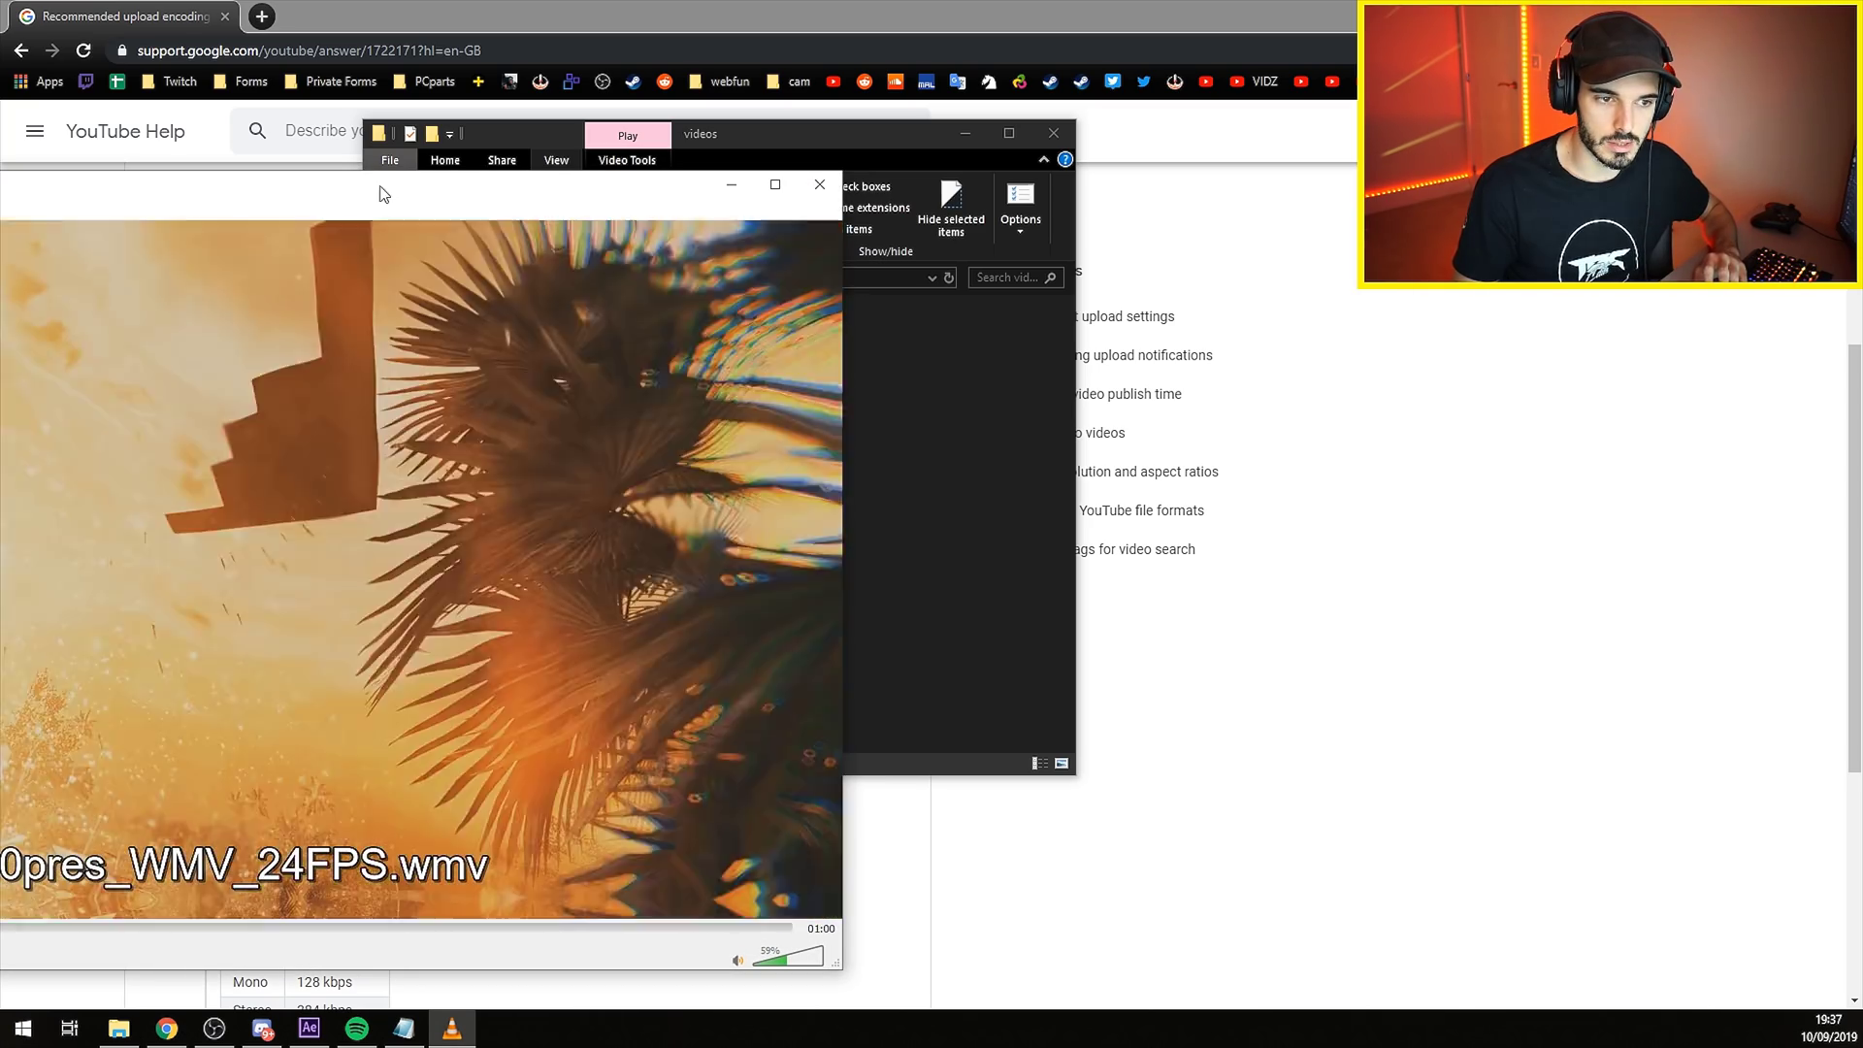
pyautogui.hotkey('alt', 'F4')
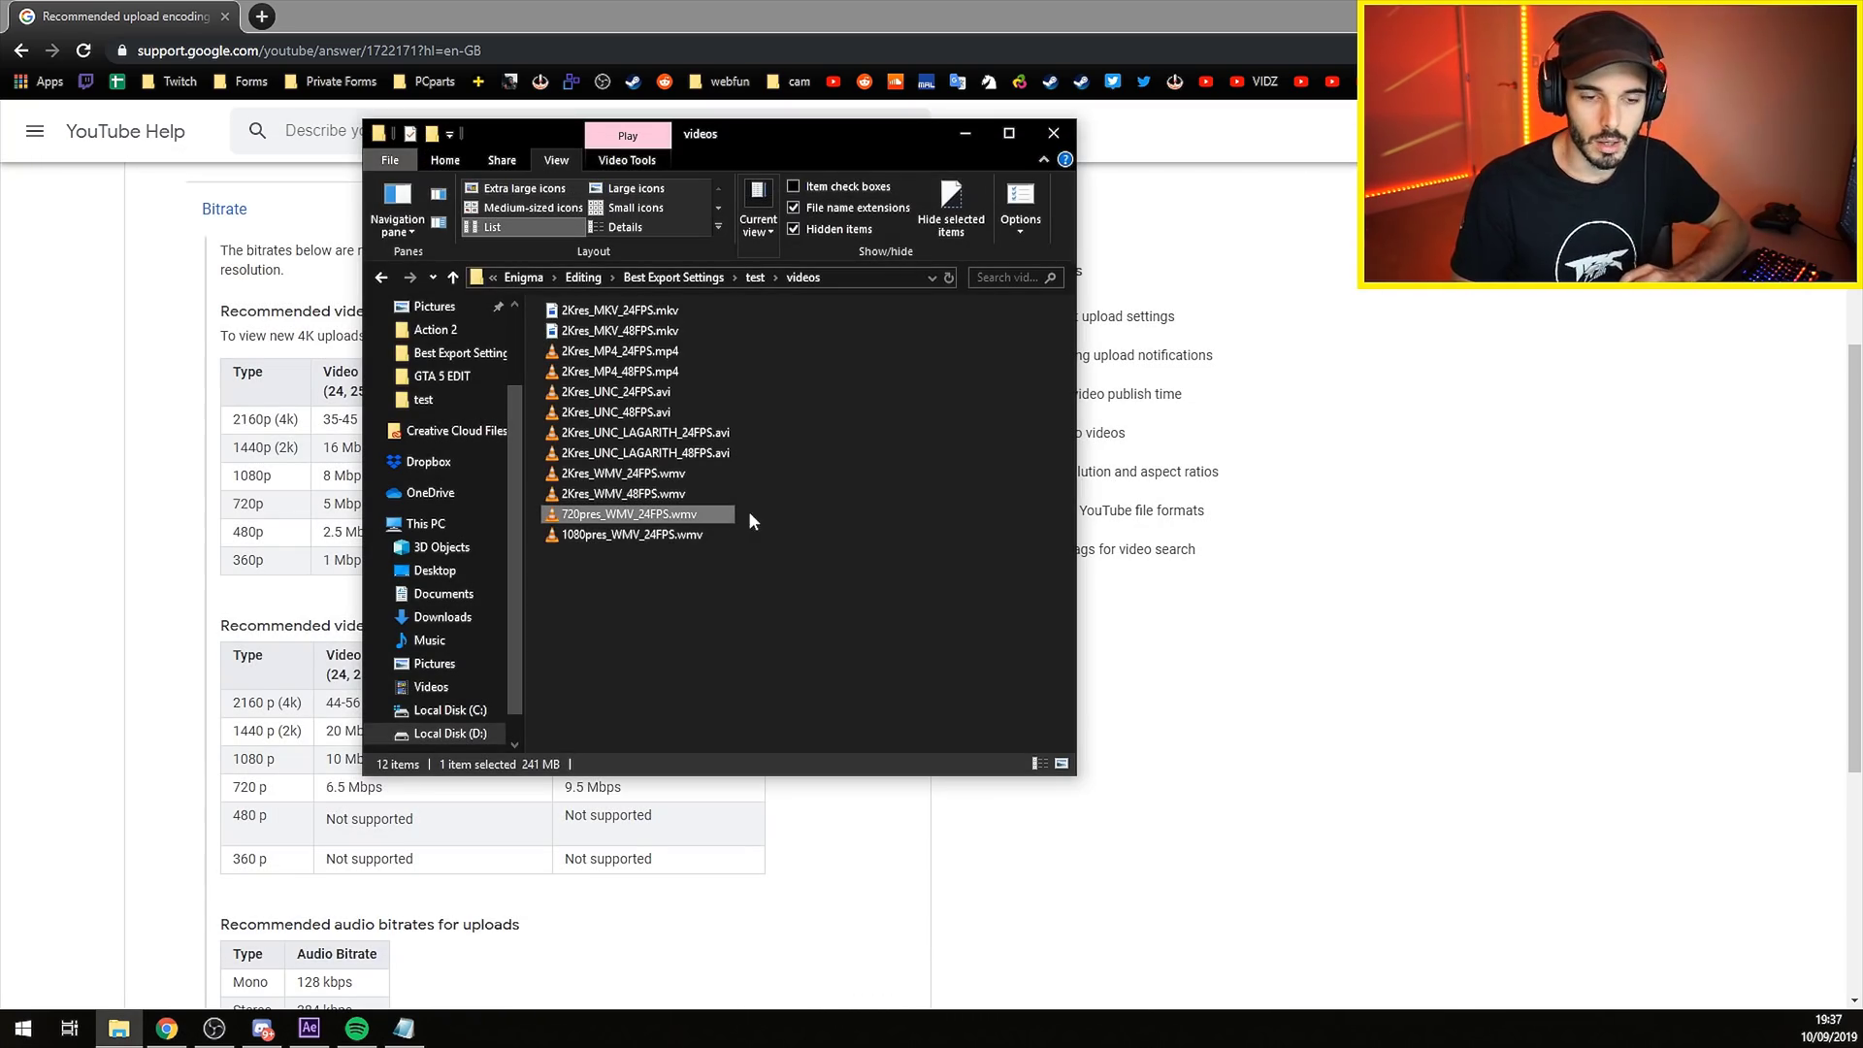
# Check the file sizes of 2Kres_MP4_48FPS.mp4 and 2Kres_UNC_24FPS.avi, then return to After Effects.
pyautogui.click(677, 372)
pyautogui.click(685, 392)
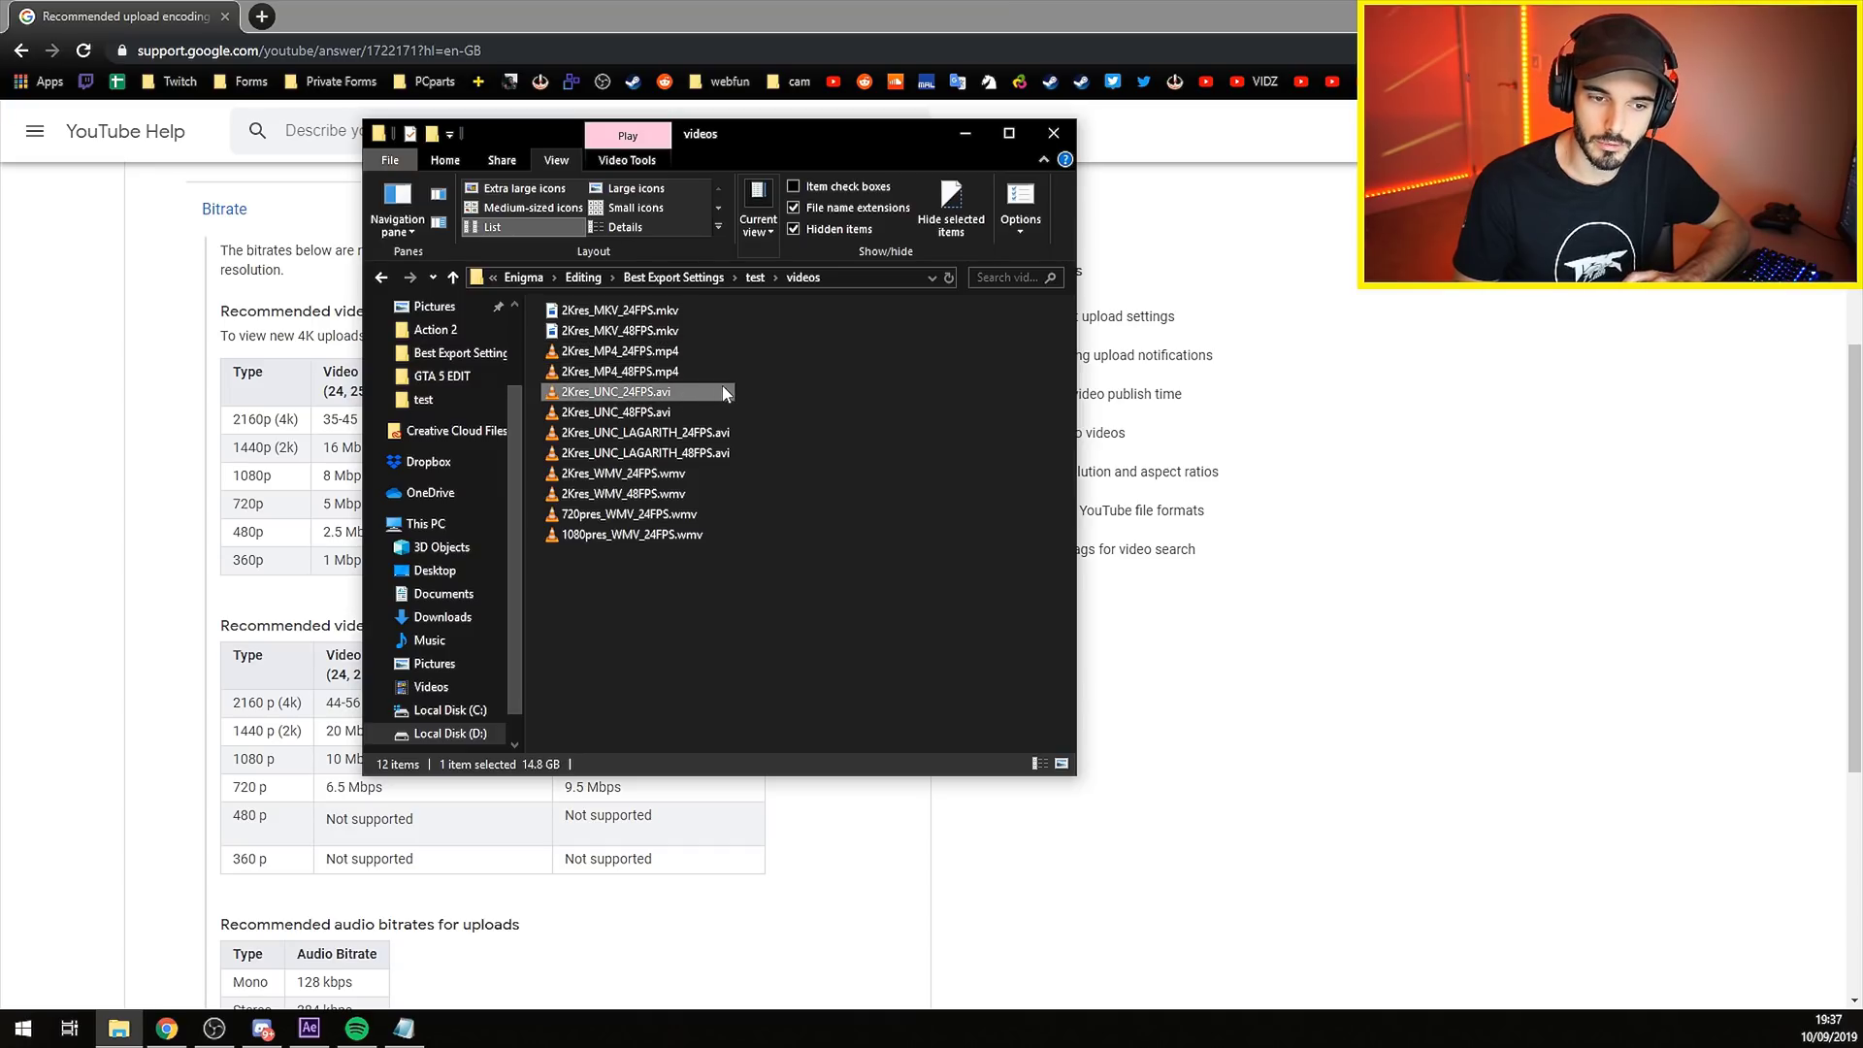
pyautogui.click(678, 631)
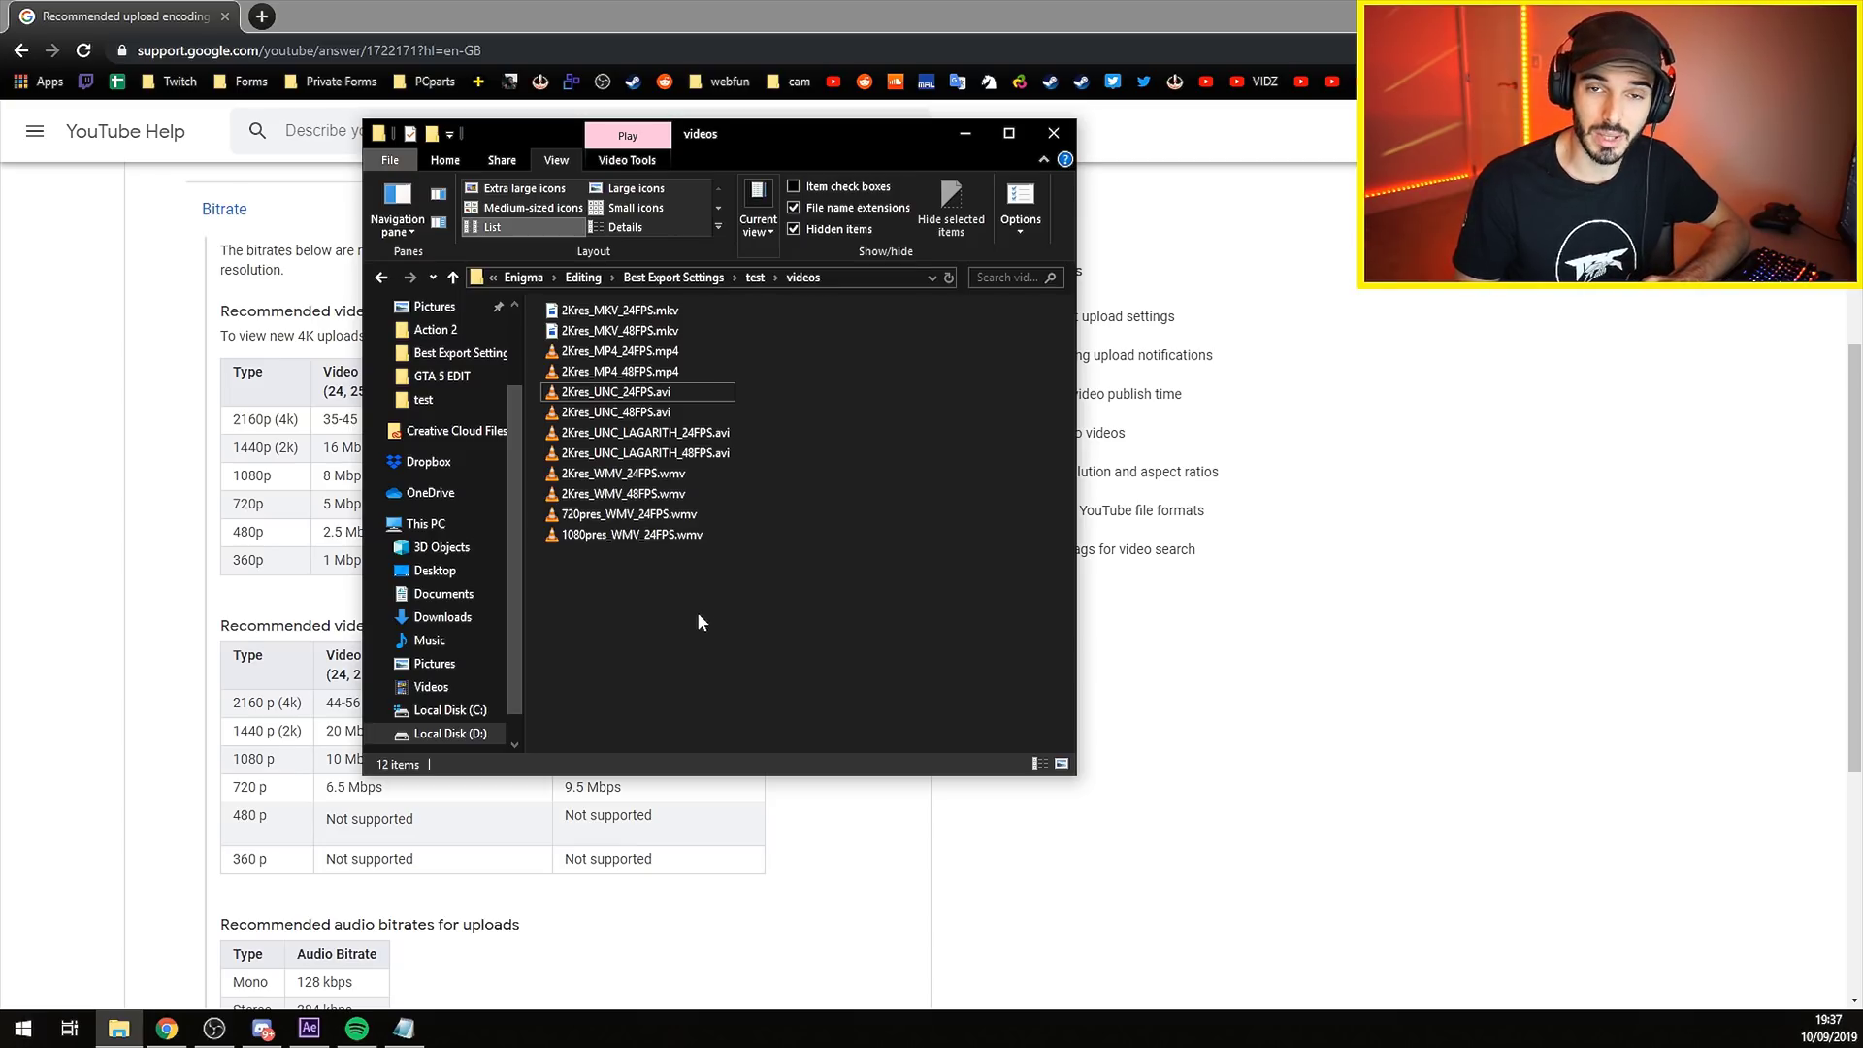
pyautogui.click(308, 1027)
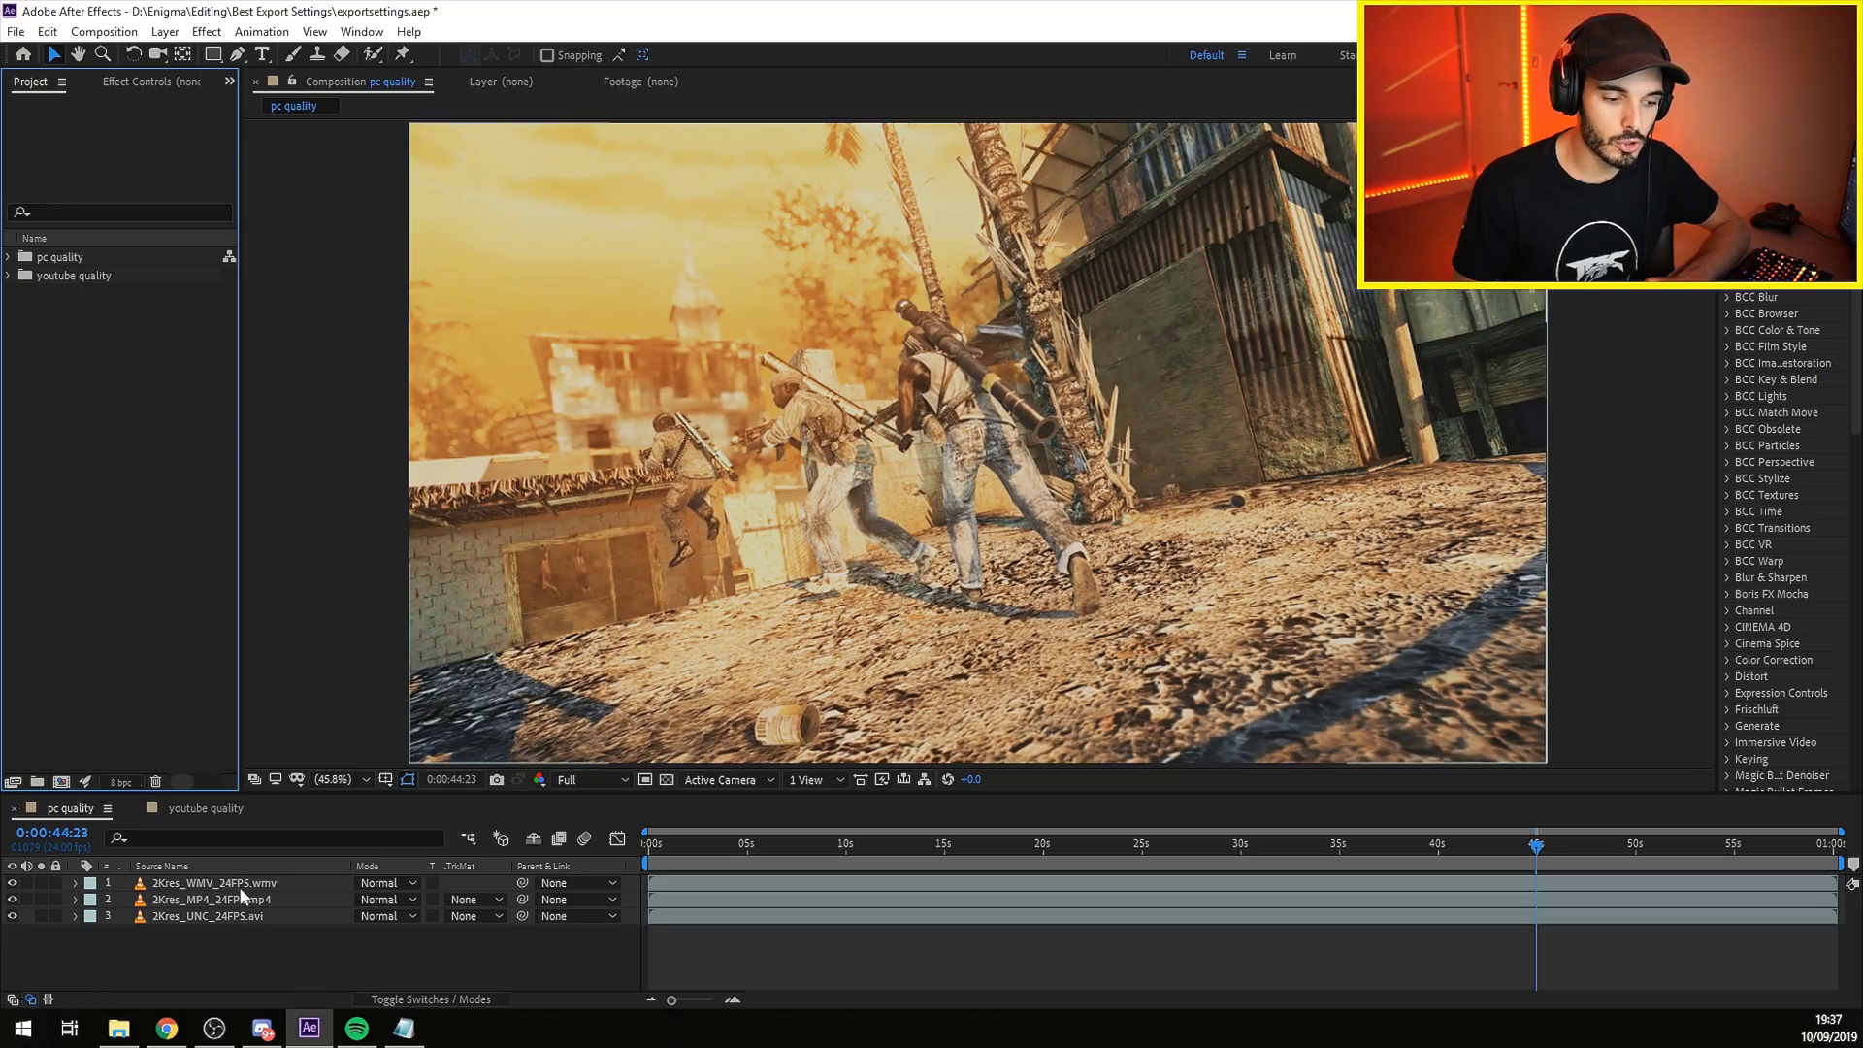
# Select the 2Kres WMV, MP4 and UNC 24FPS layers in turn in the pc quality timeline.
pyautogui.click(297, 881)
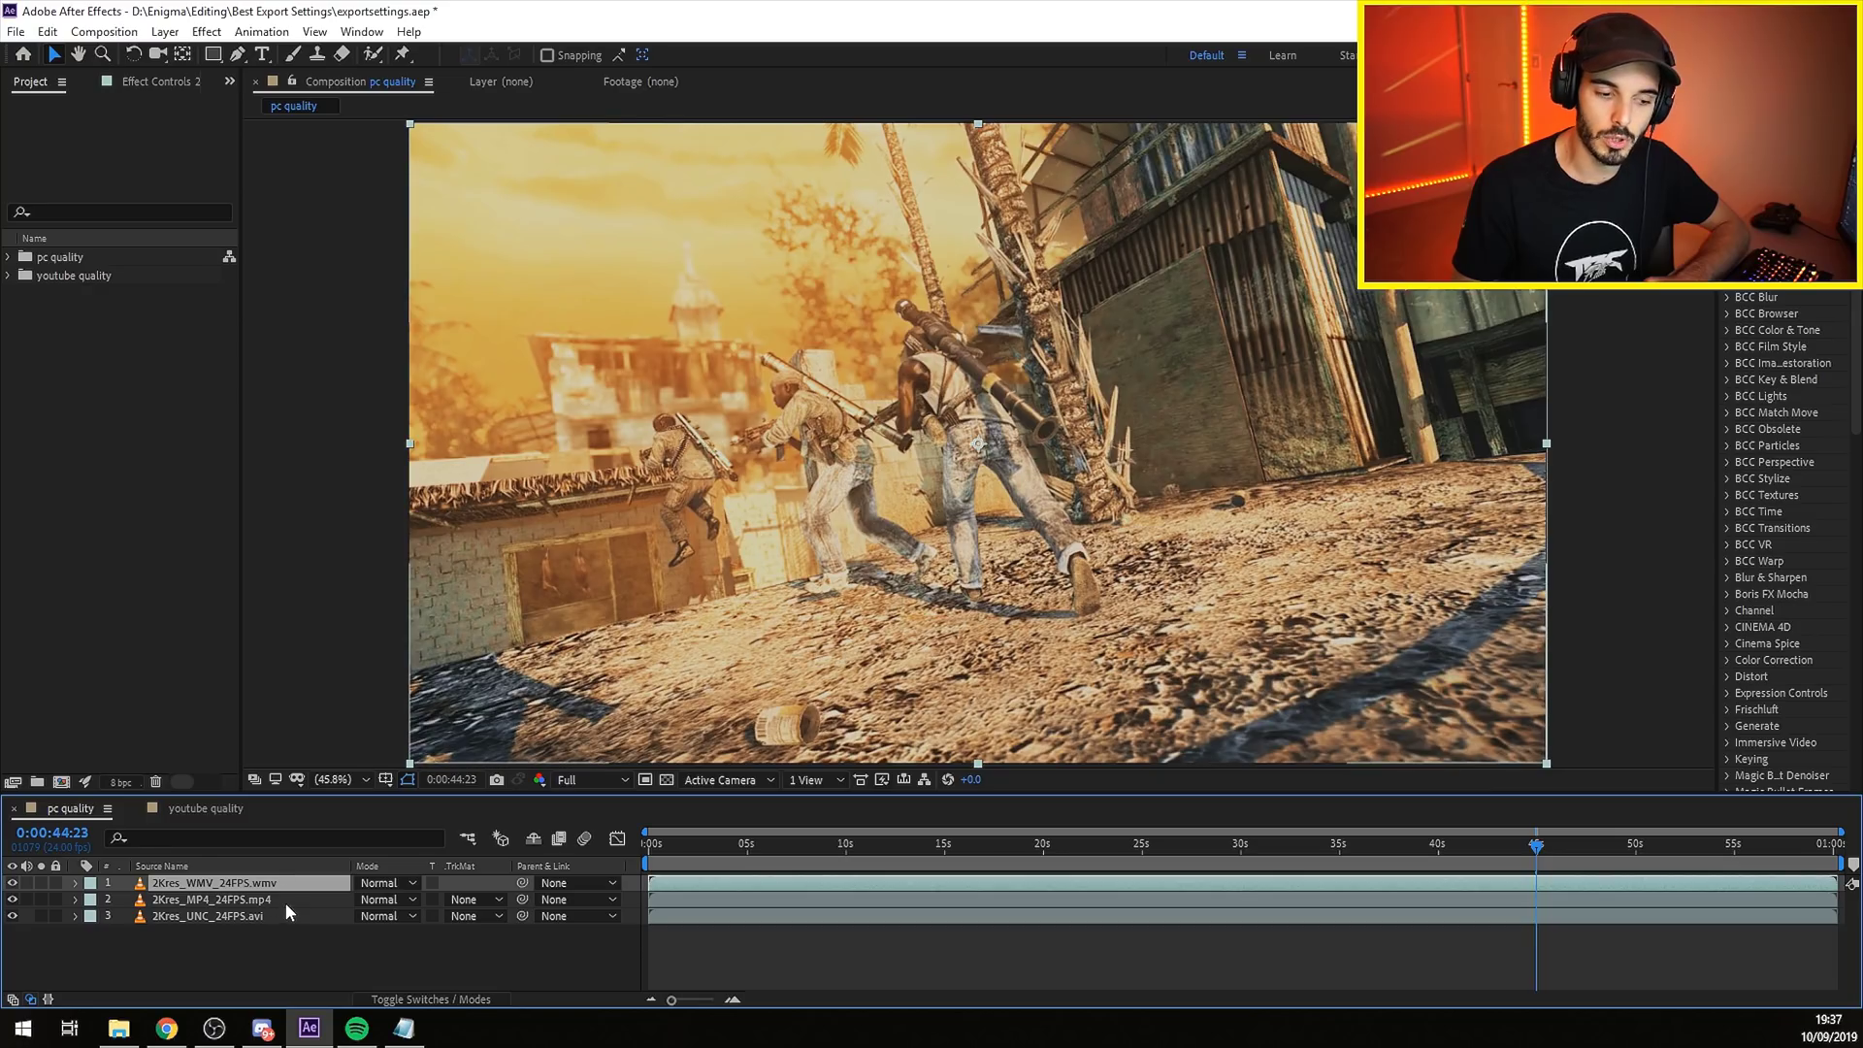
pyautogui.click(285, 900)
pyautogui.click(278, 919)
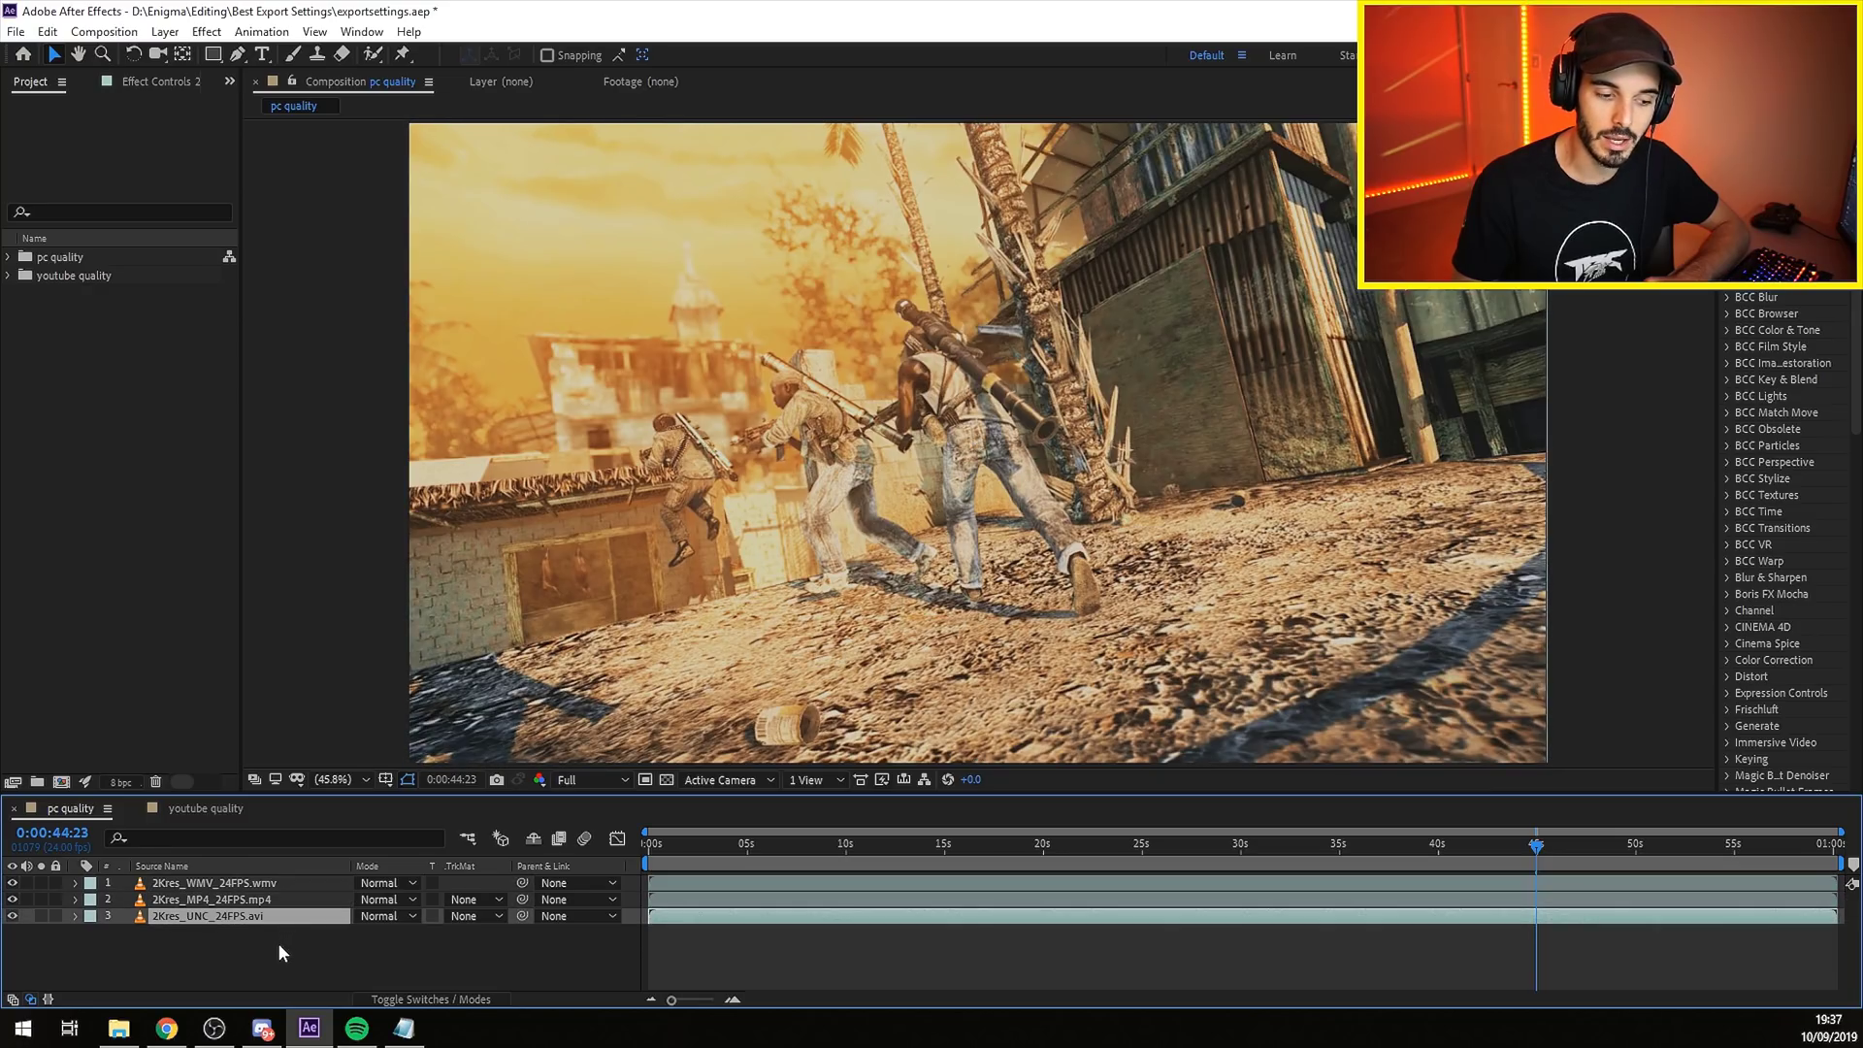
pyautogui.click(277, 941)
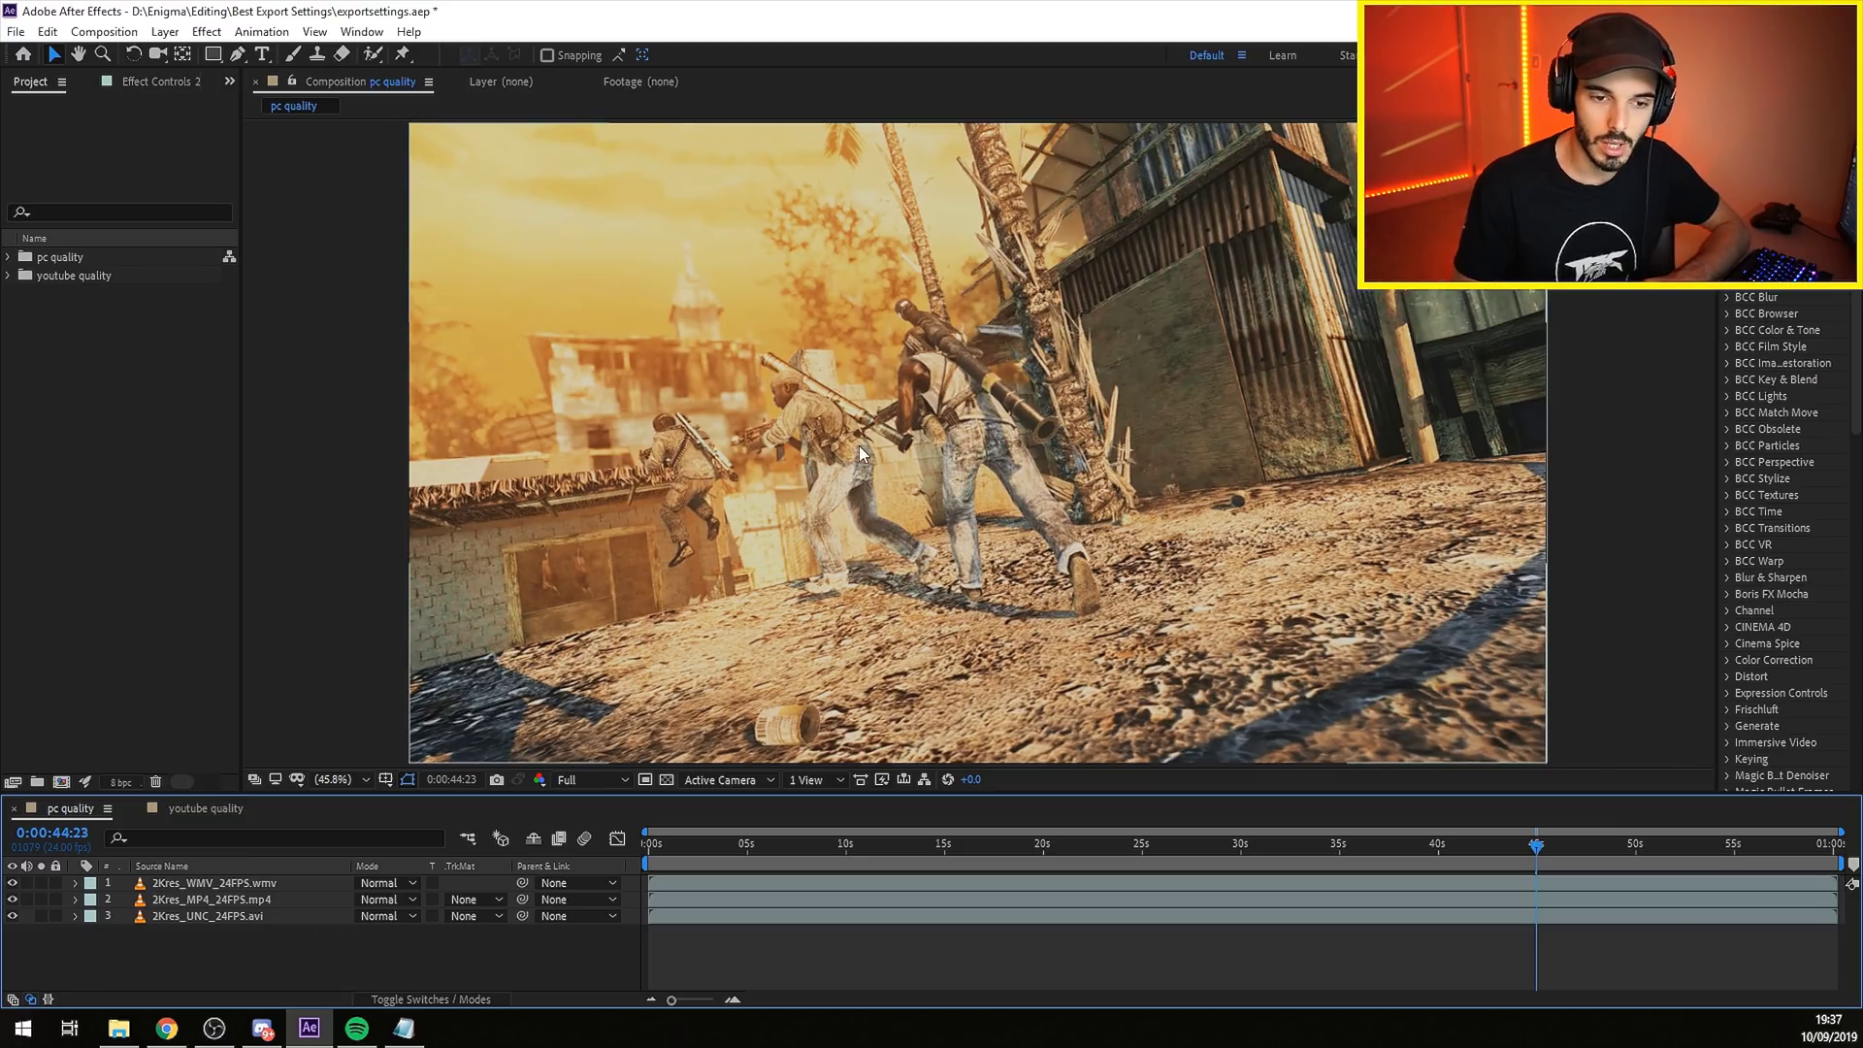
# Zoom the viewer to 200% and select the MP4, then the WMV 24FPS layer.
pyautogui.scroll(1, 968, 437)
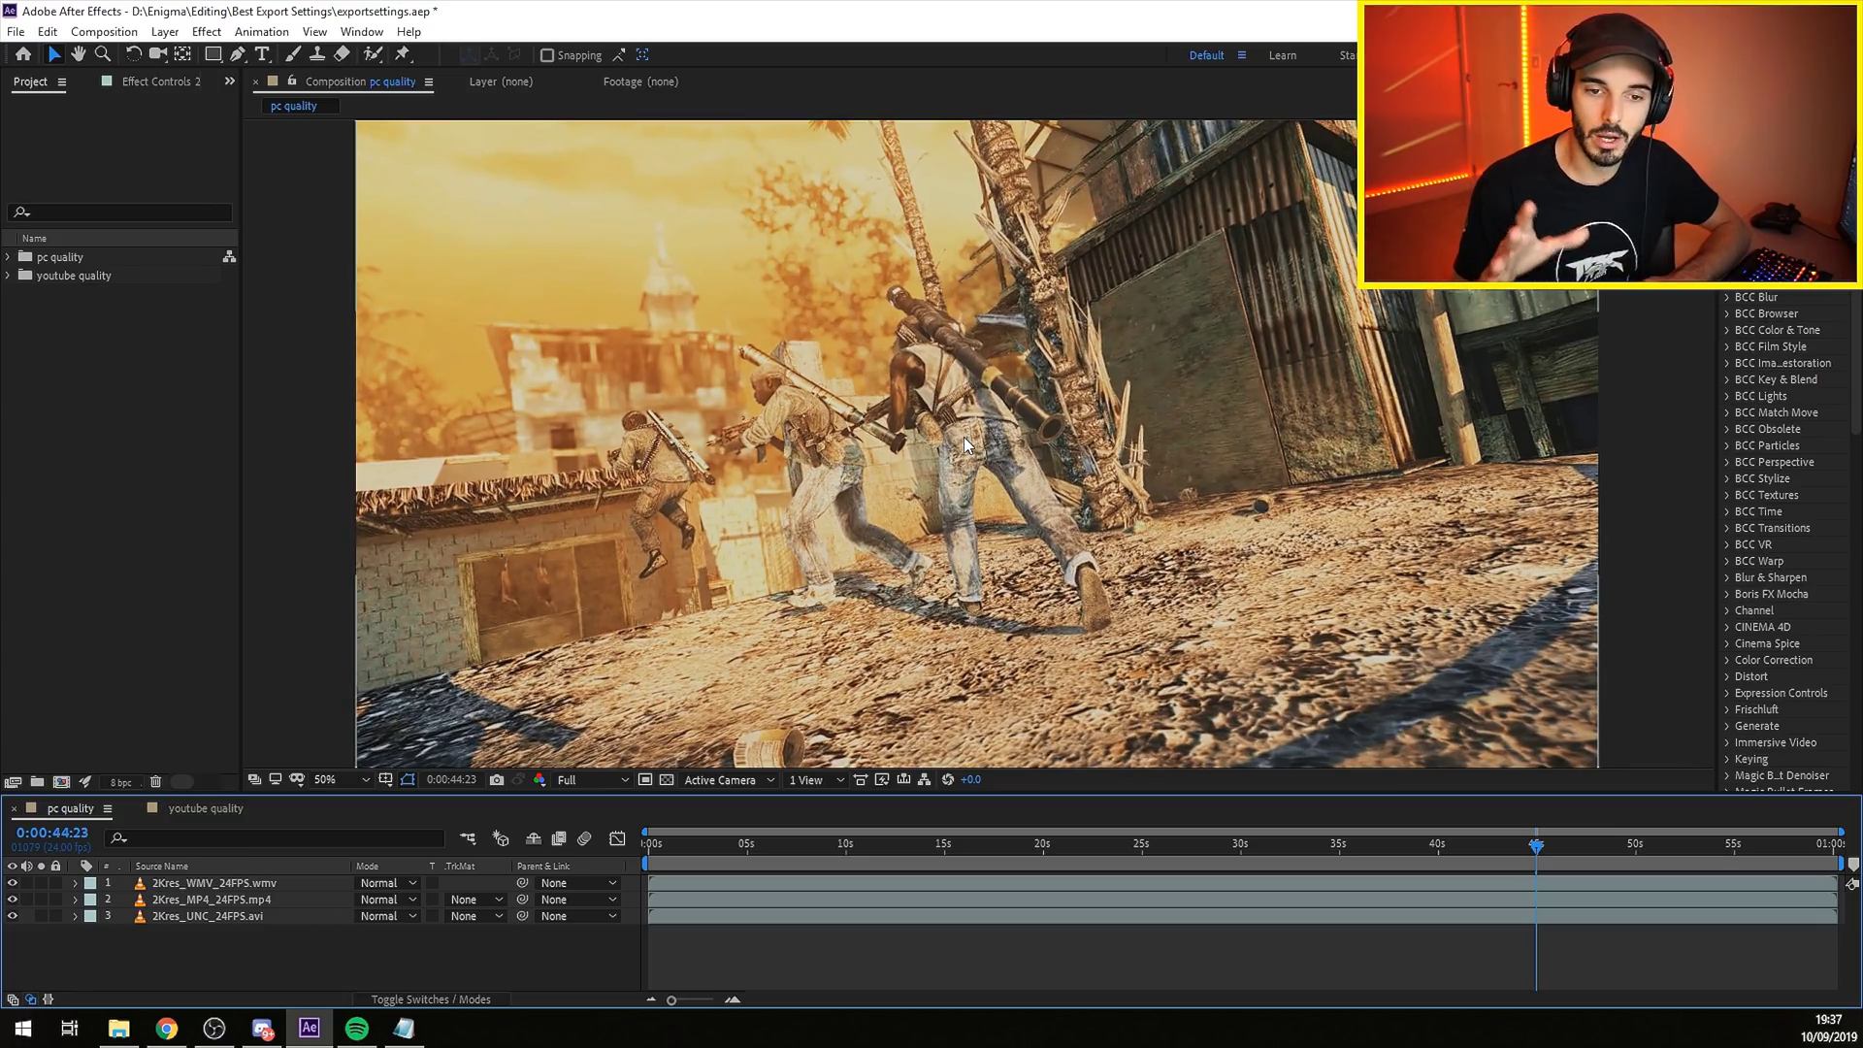
pyautogui.scroll(4, 963, 437)
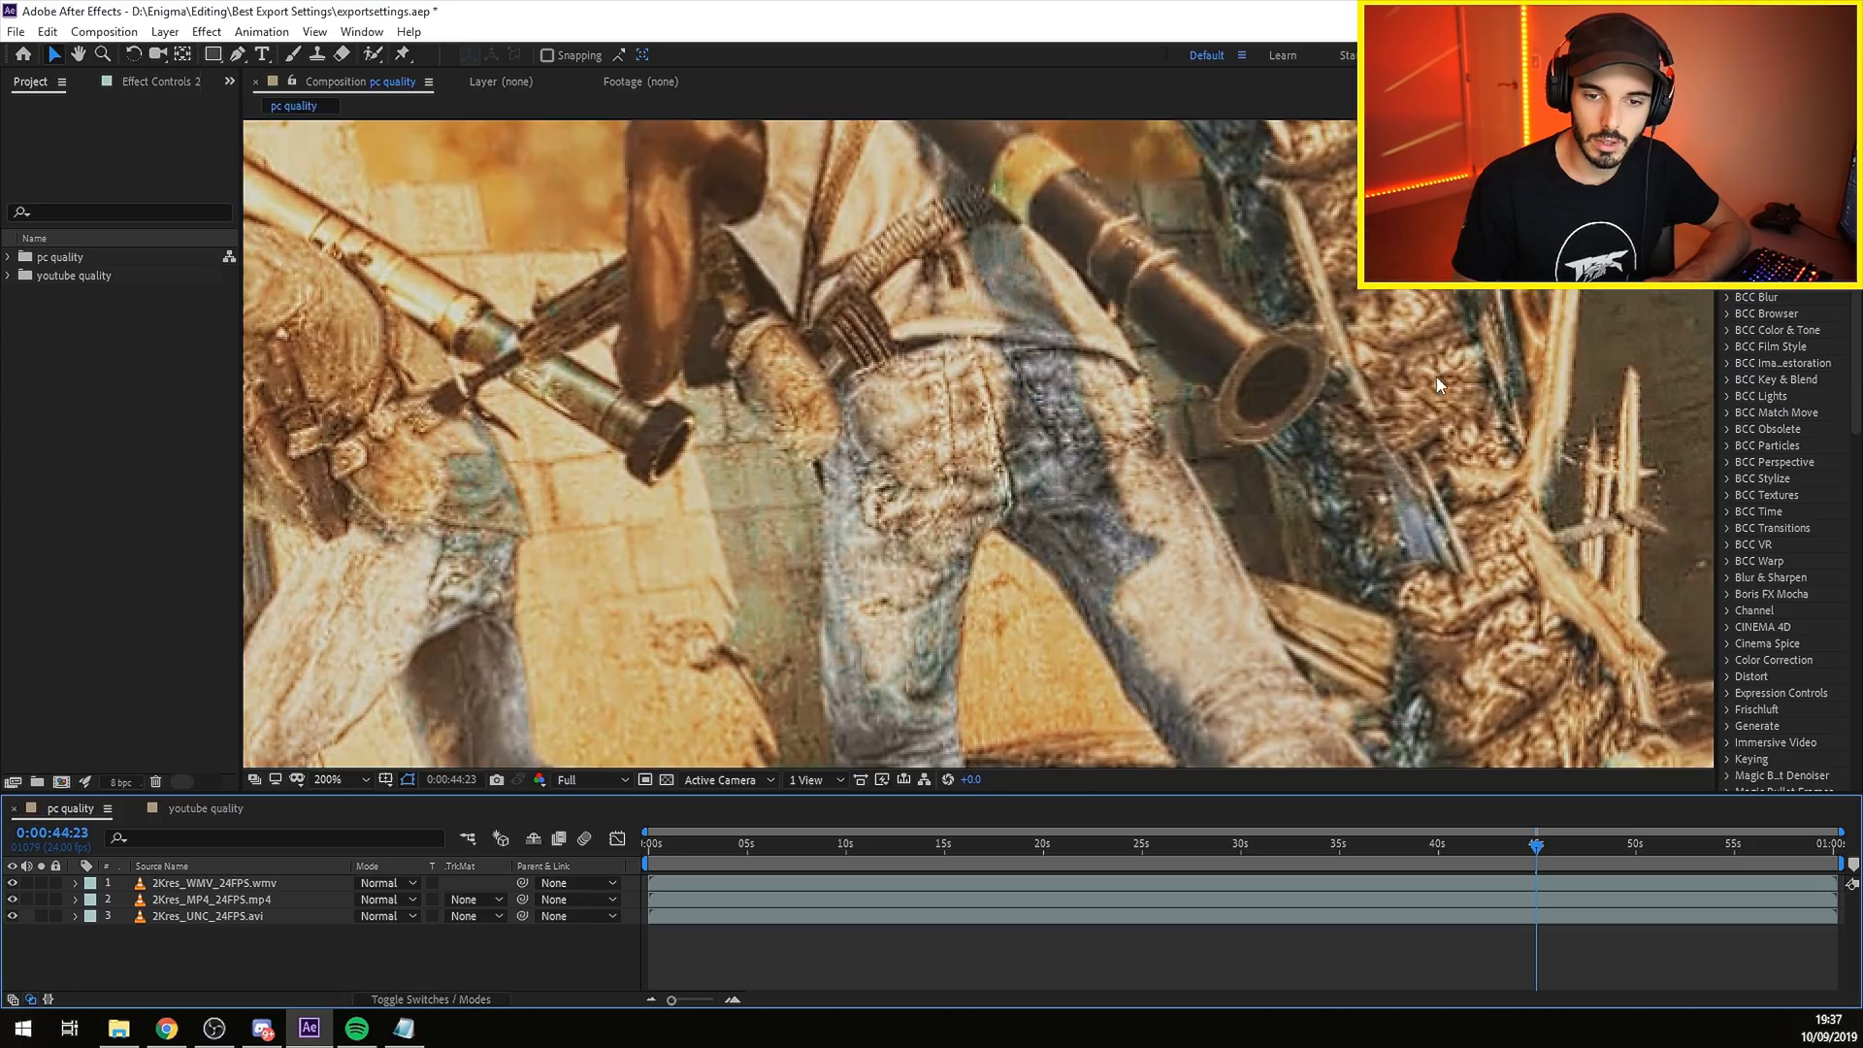
pyautogui.scroll(3, 1437, 383)
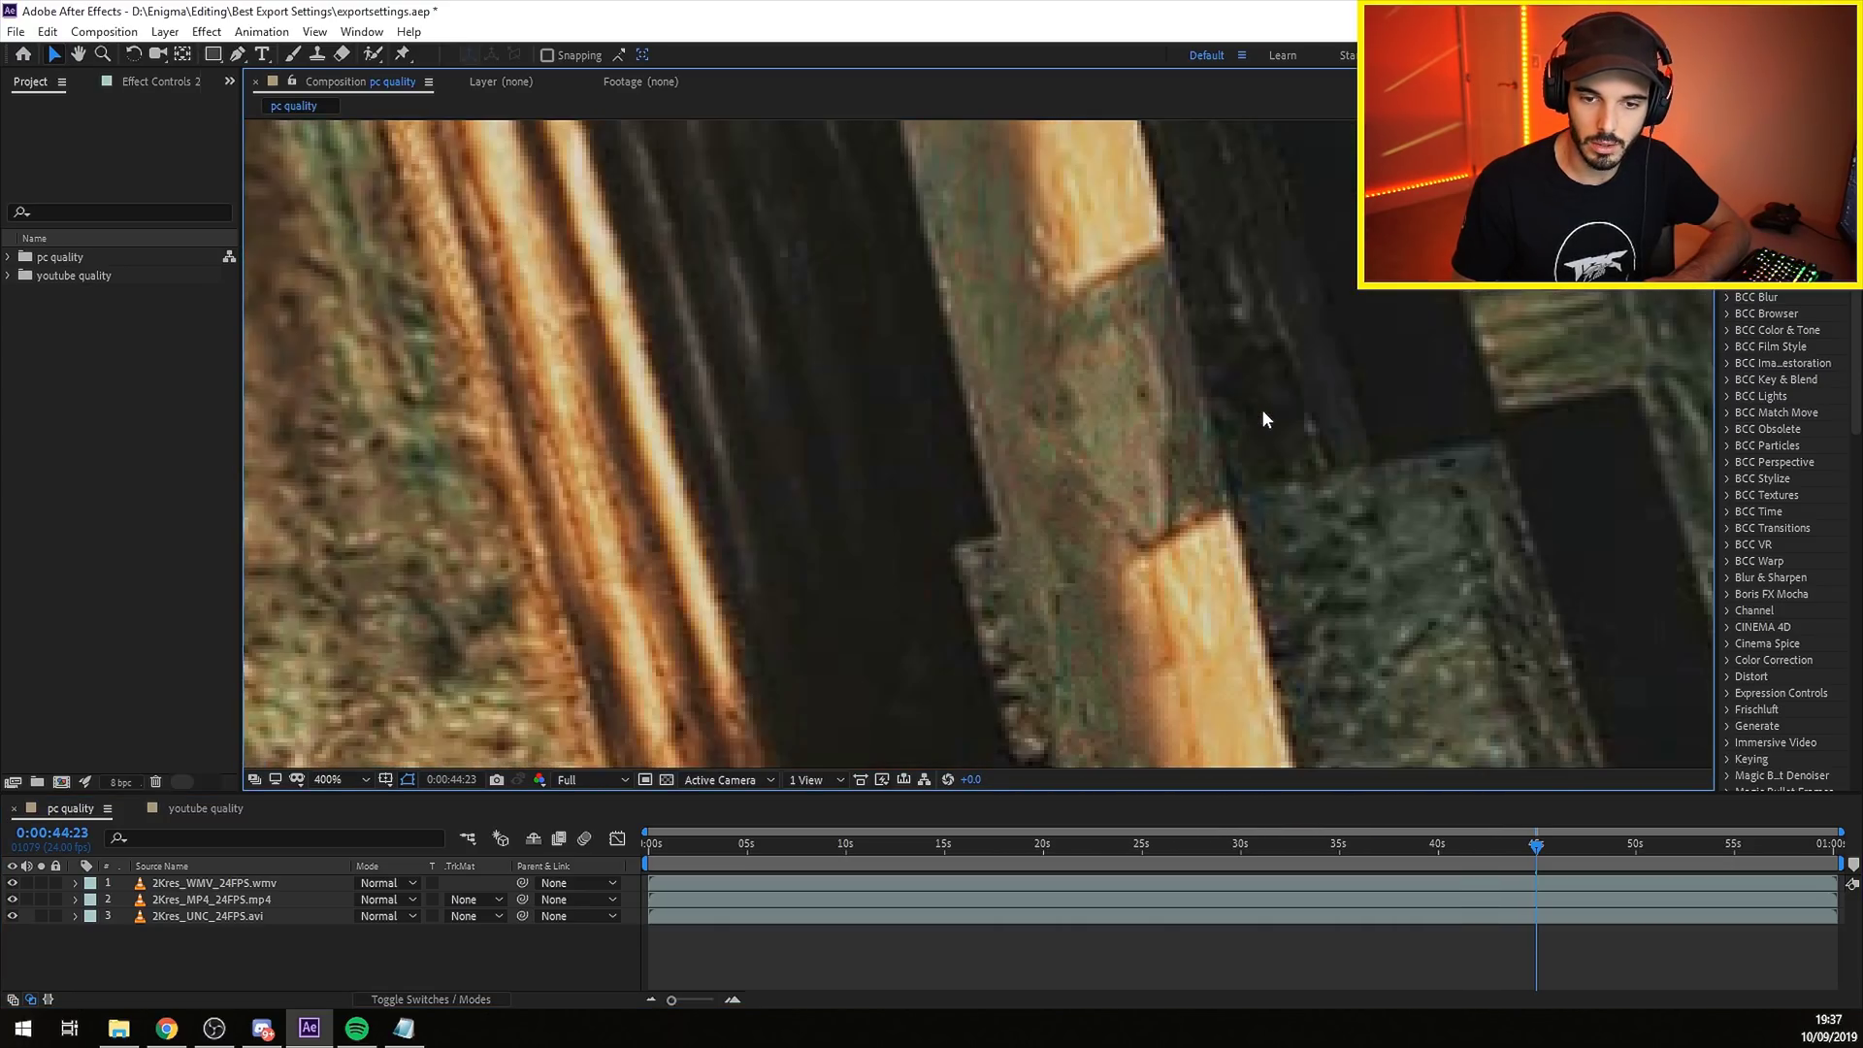
pyautogui.scroll(-1, 1263, 419)
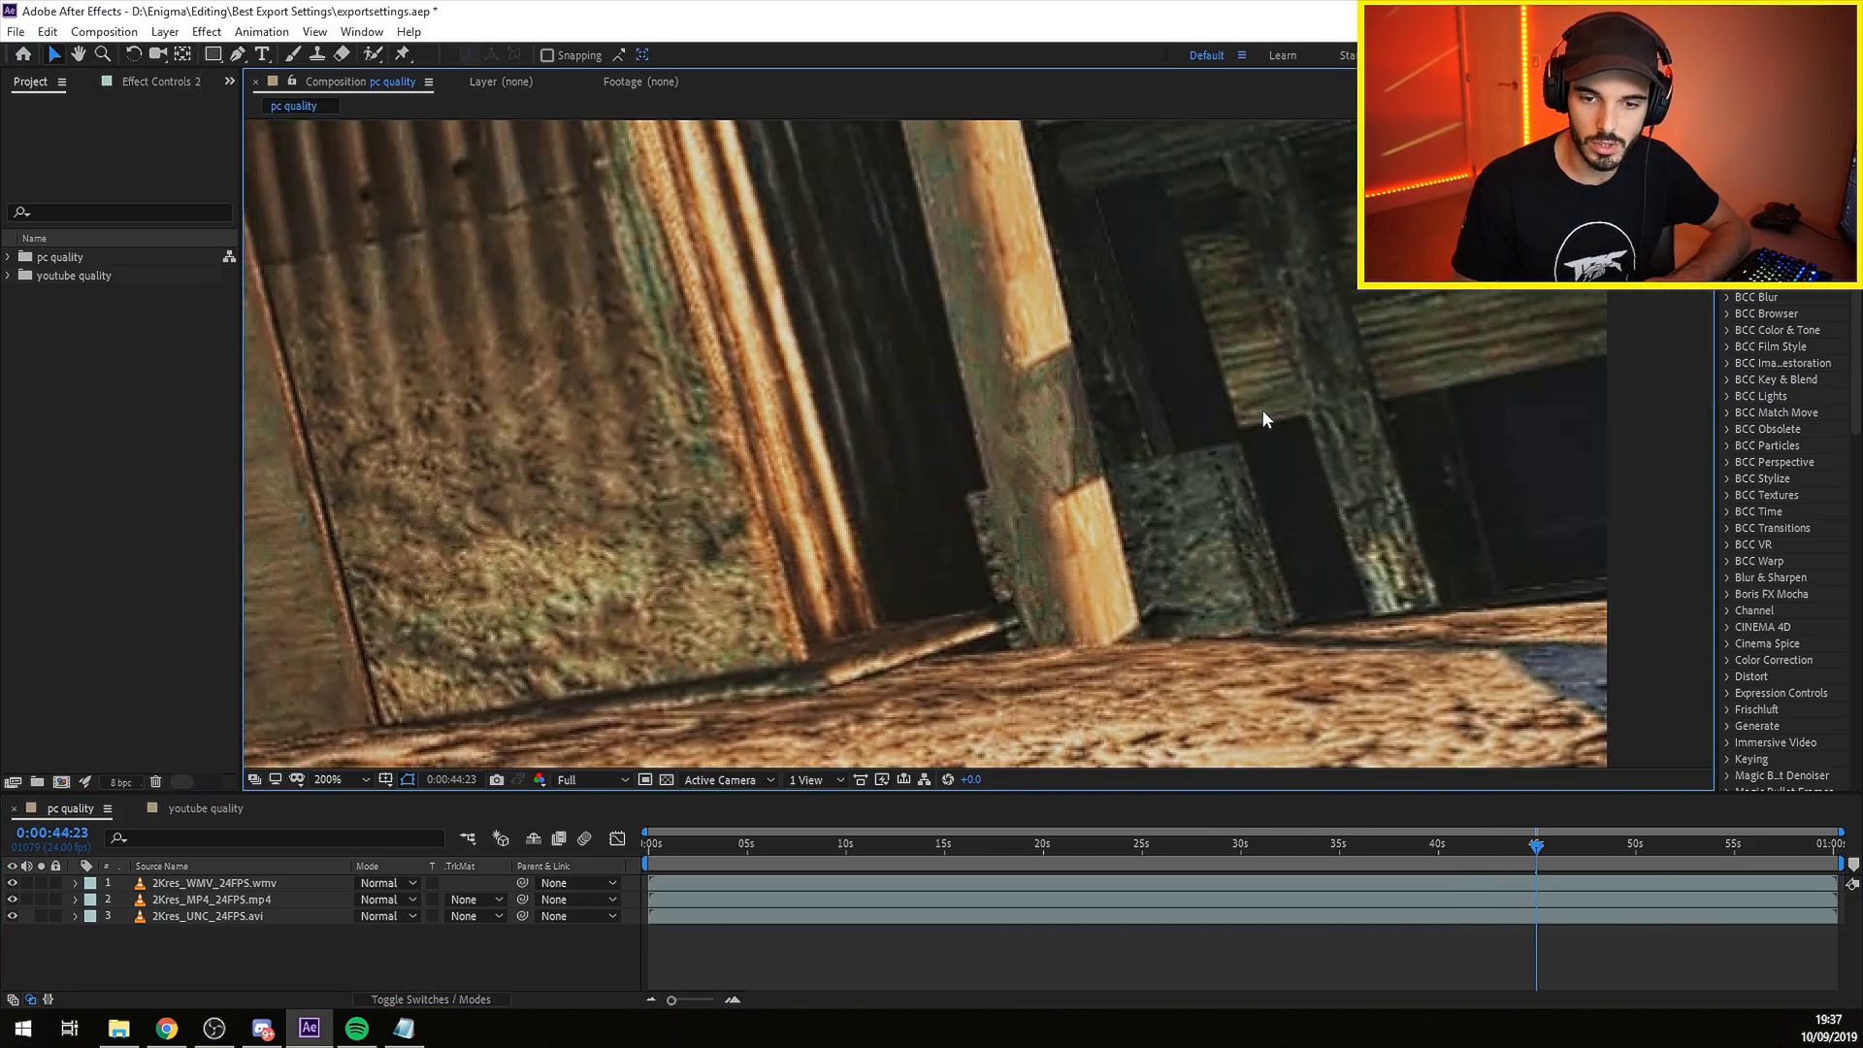
pyautogui.click(246, 902)
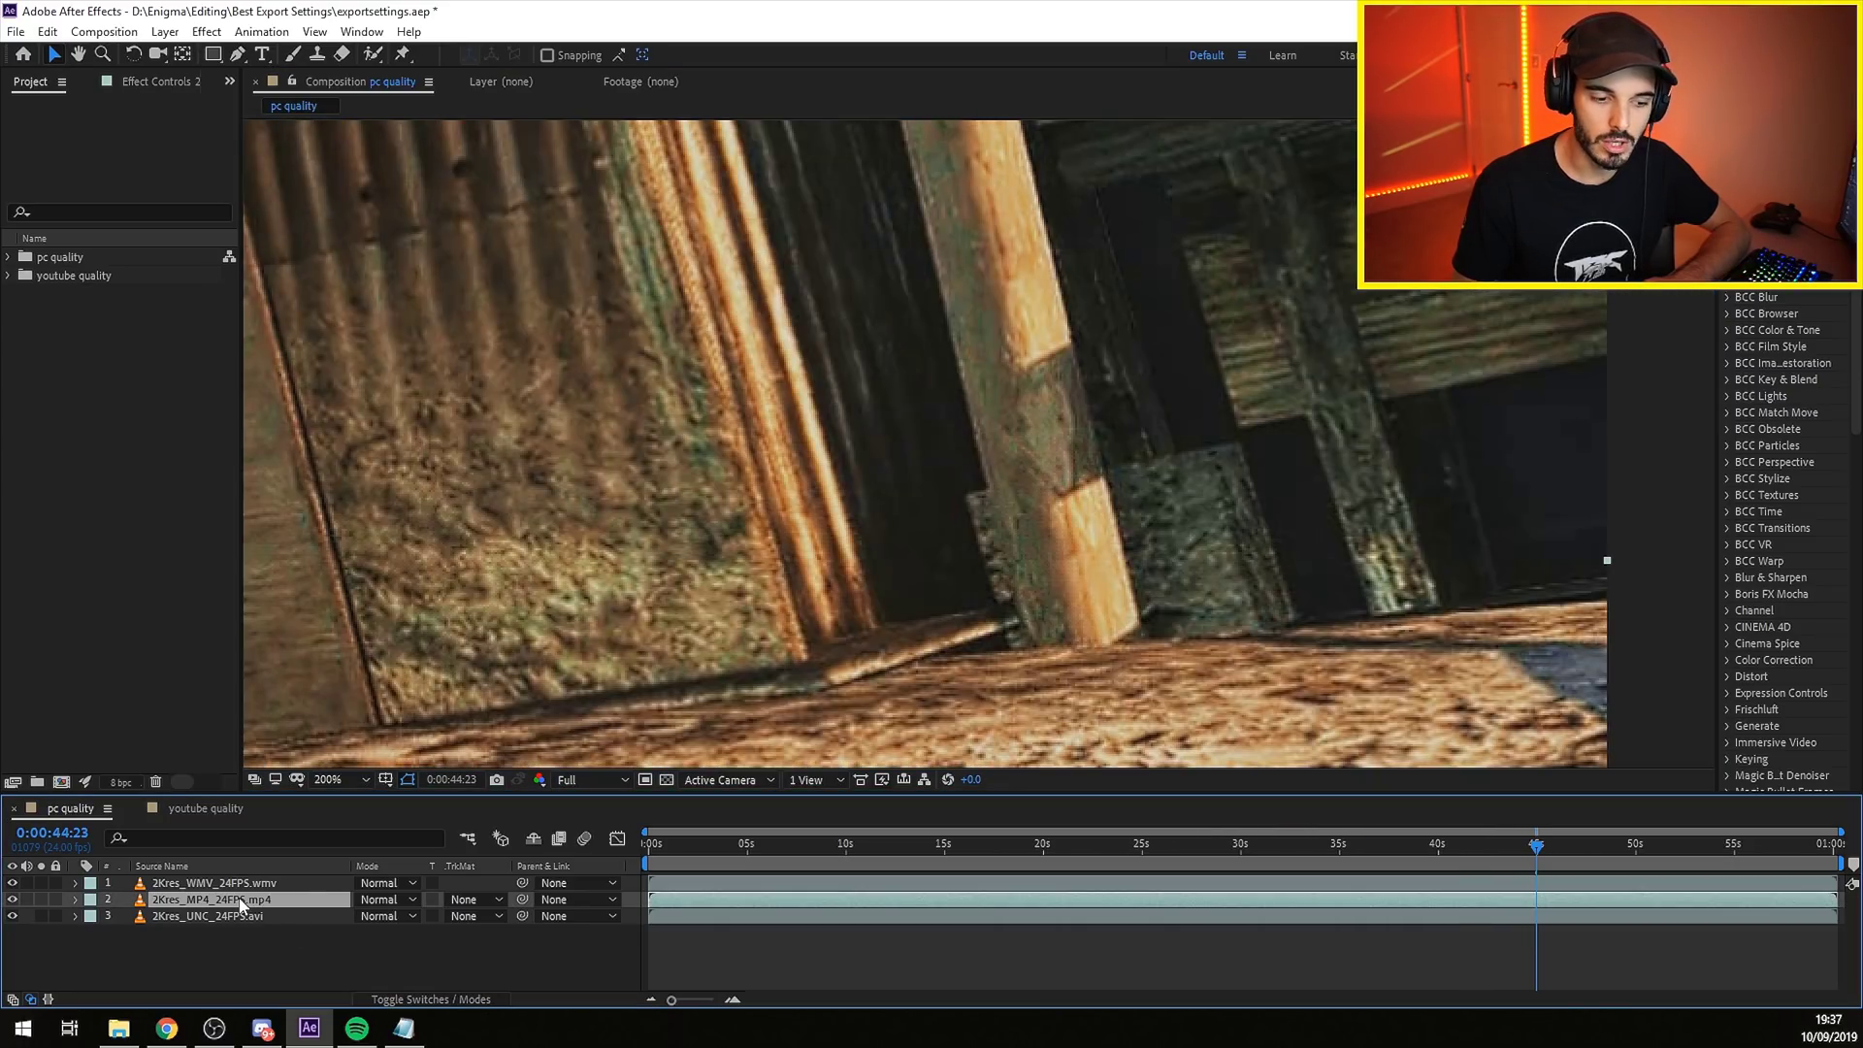
pyautogui.click(312, 886)
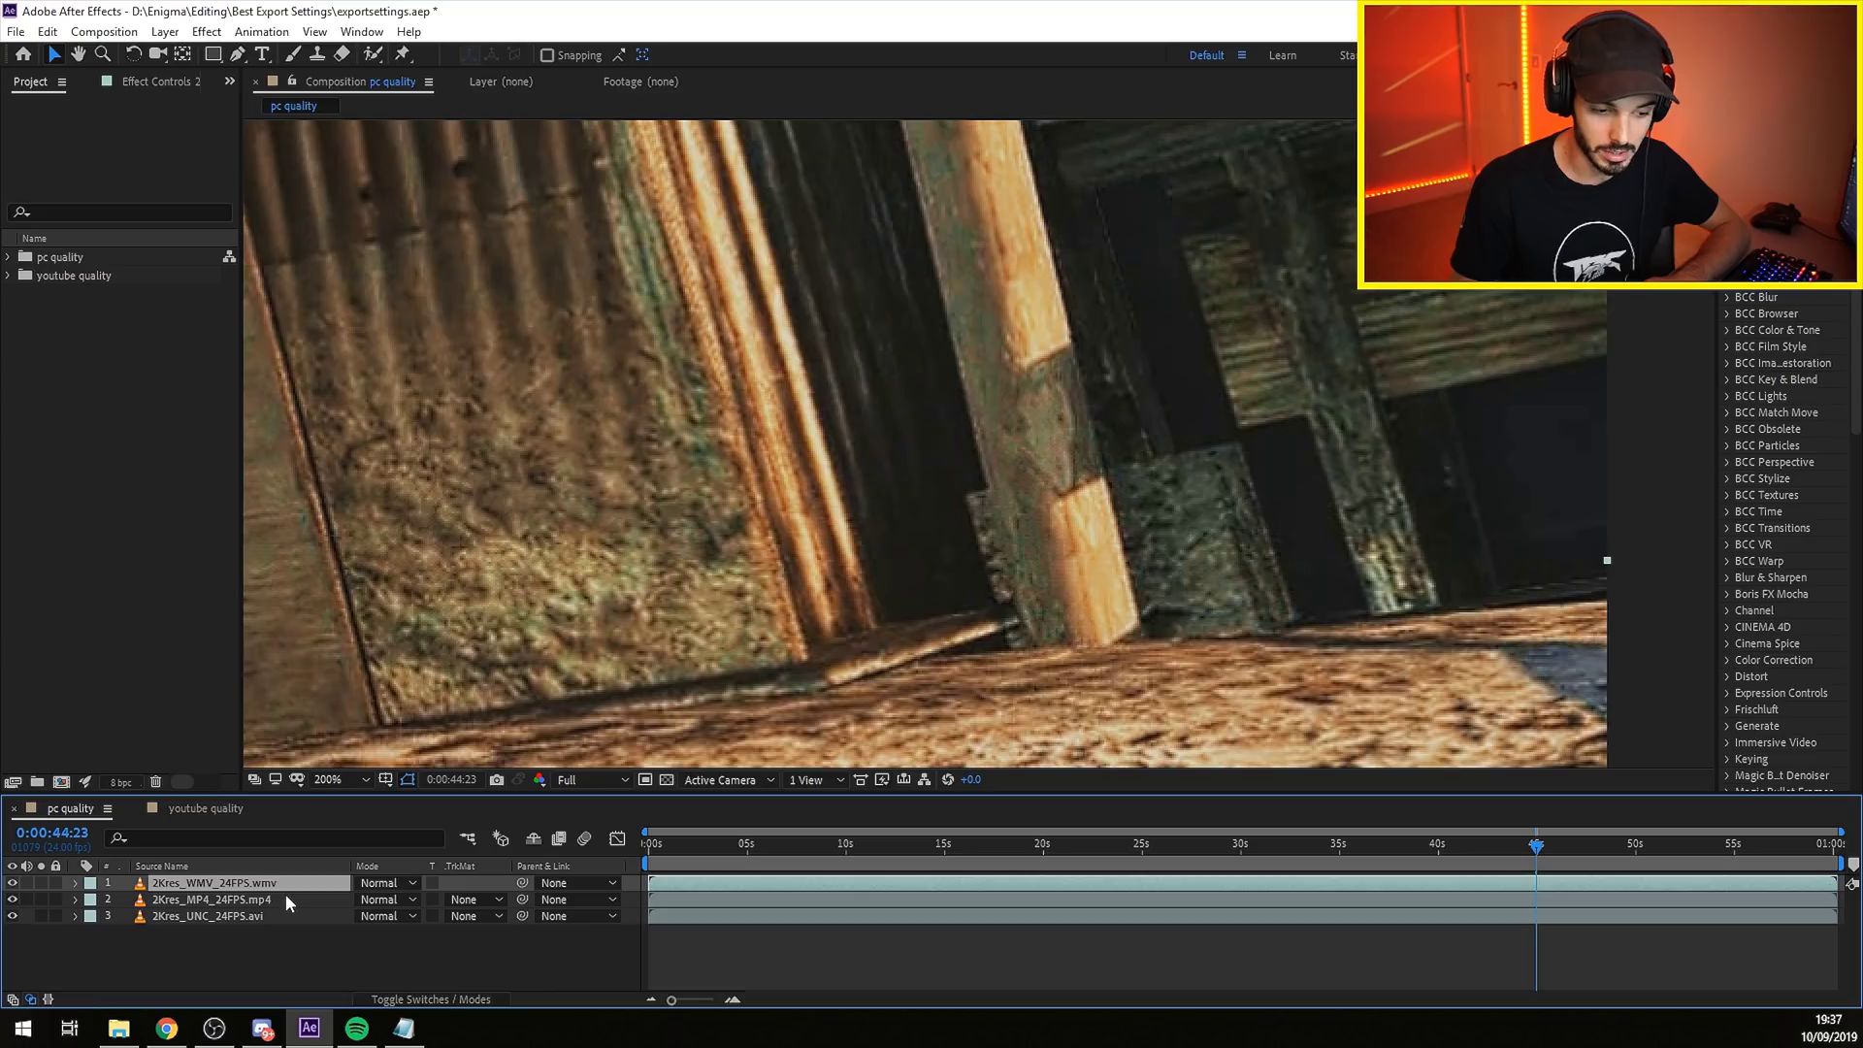
# Zoom in, step through neighbouring frames, and hide the WMV layer to reveal the MP4 beneath.
pyautogui.scroll(1, 1194, 363)
pyautogui.press('space')
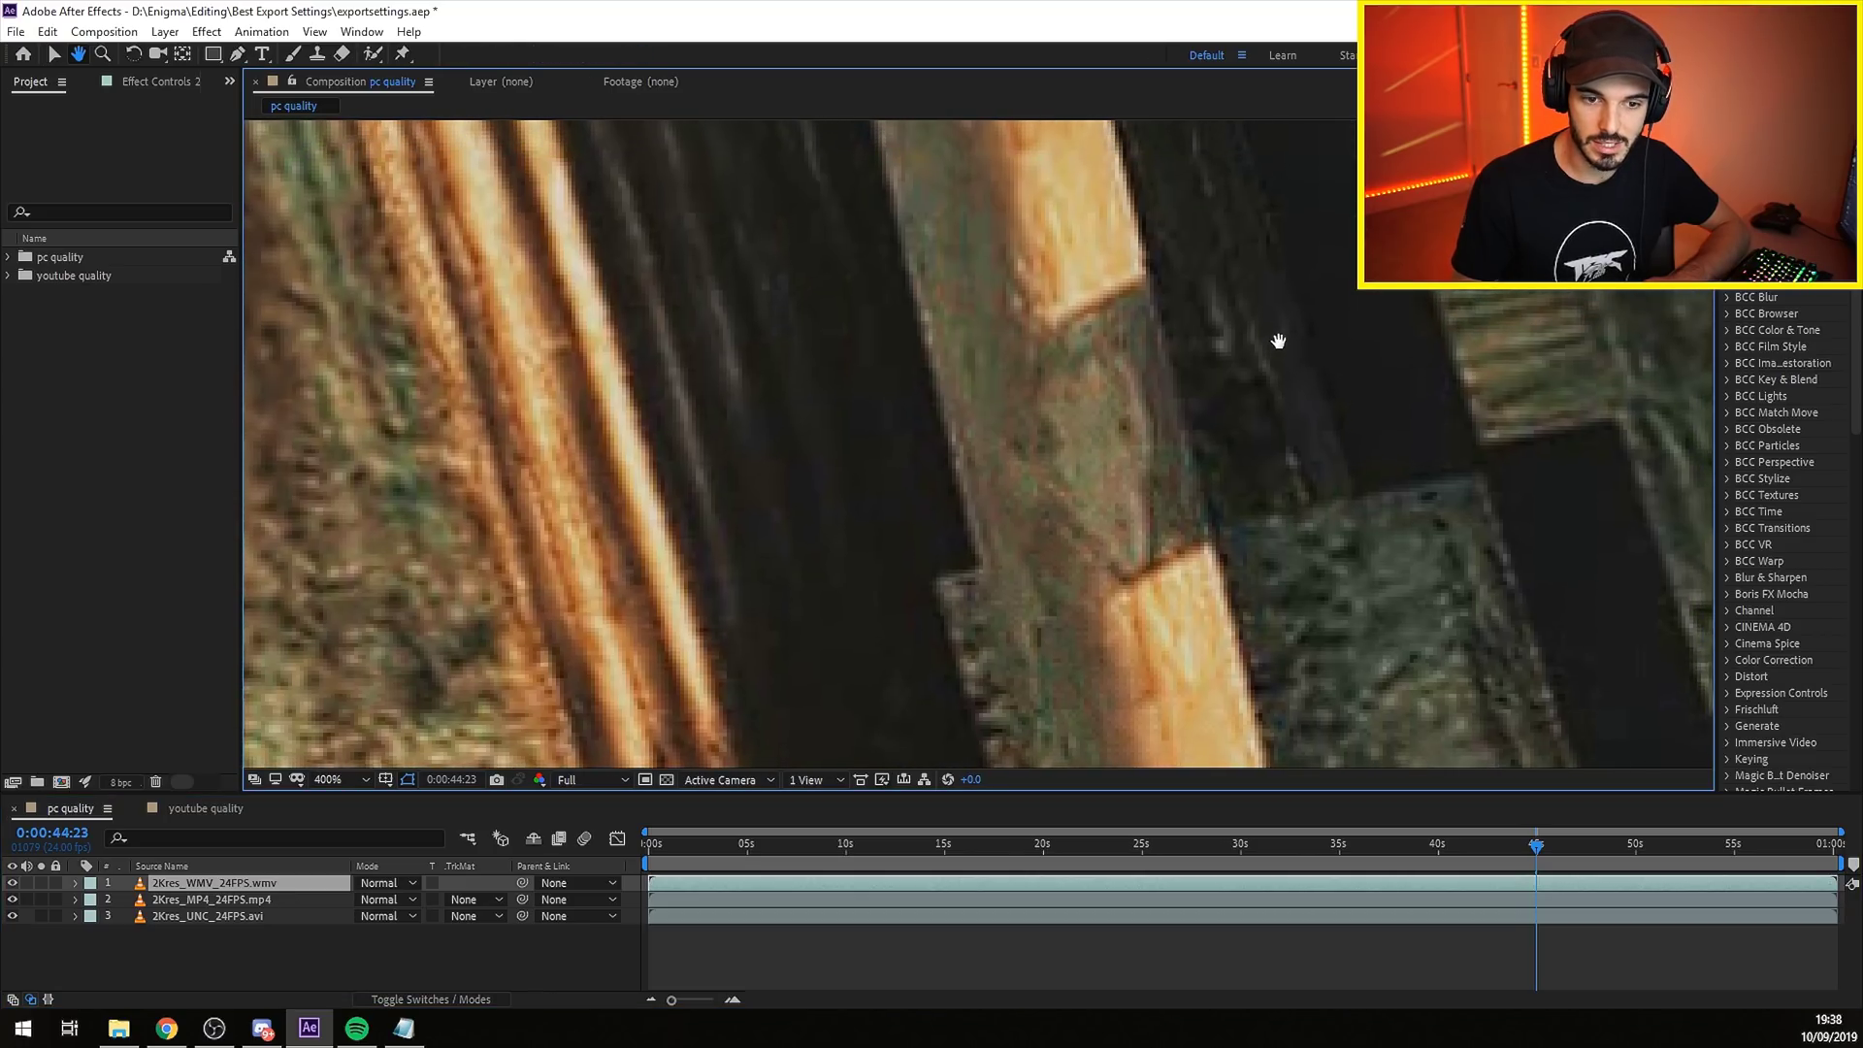
pyautogui.press('space')
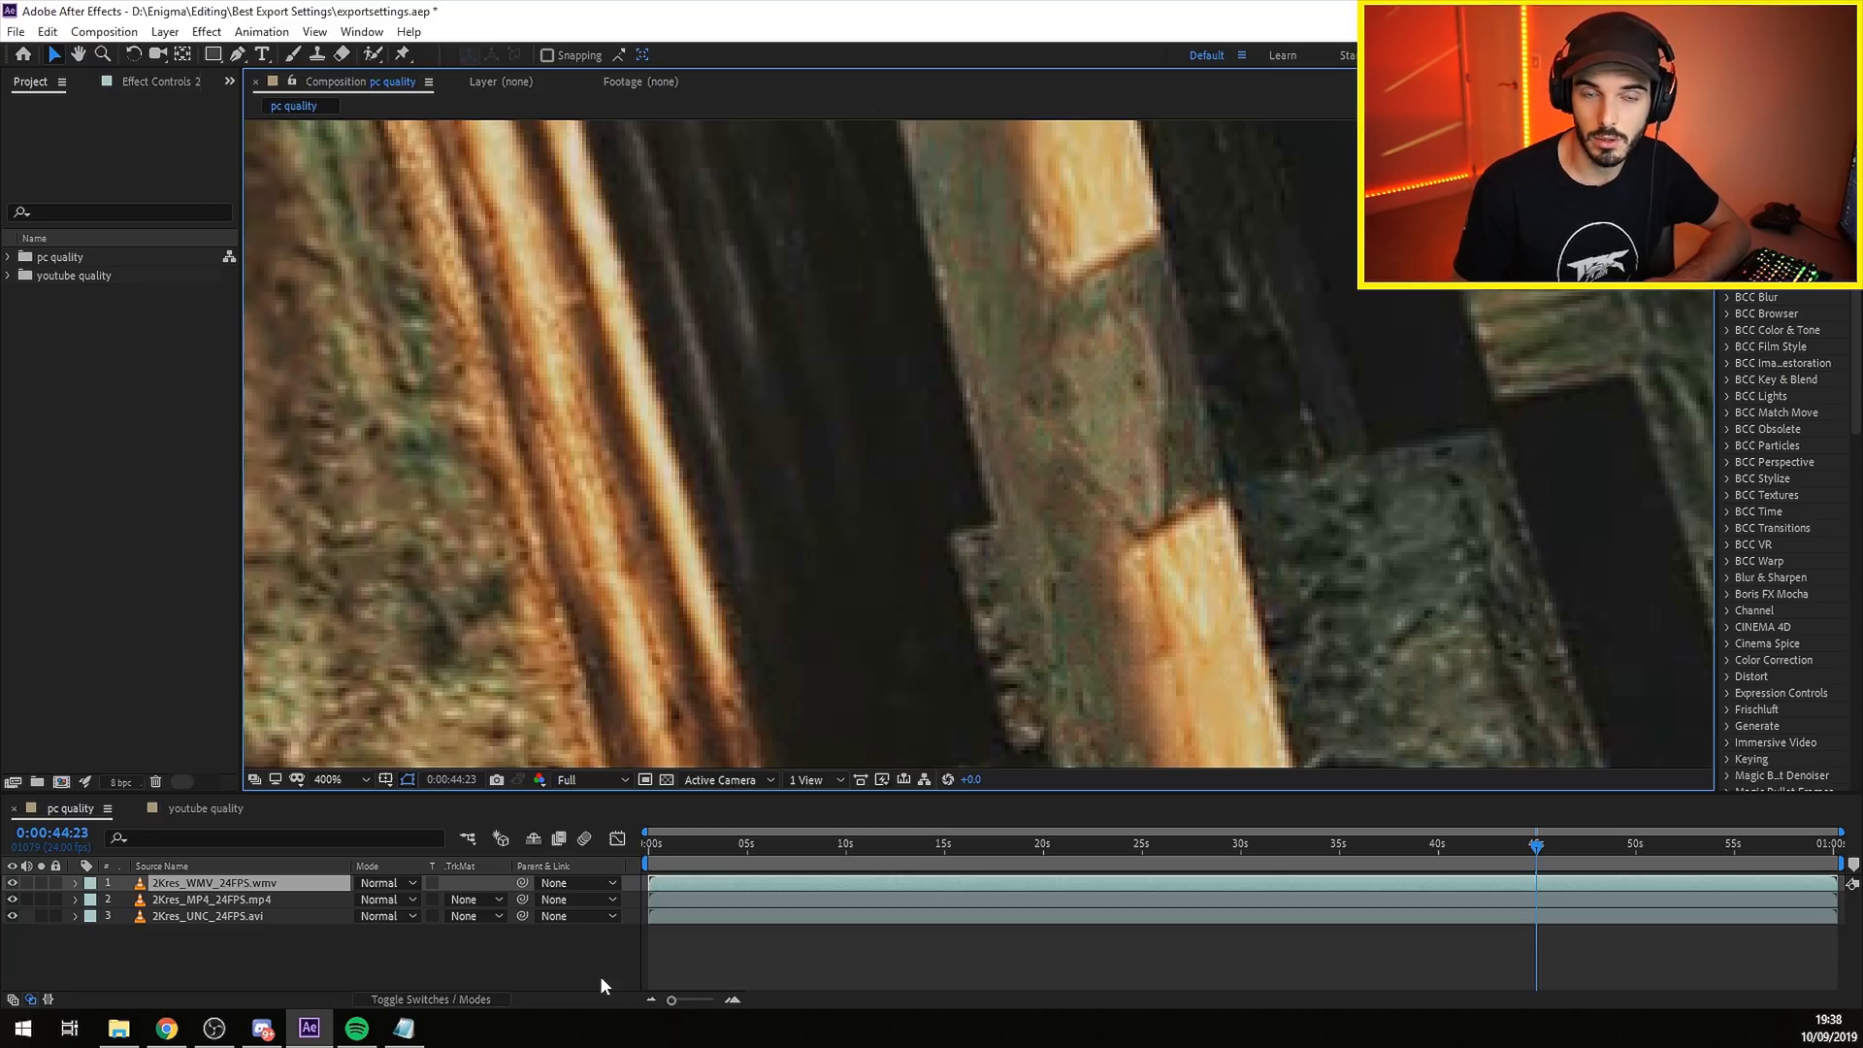
pyautogui.click(12, 883)
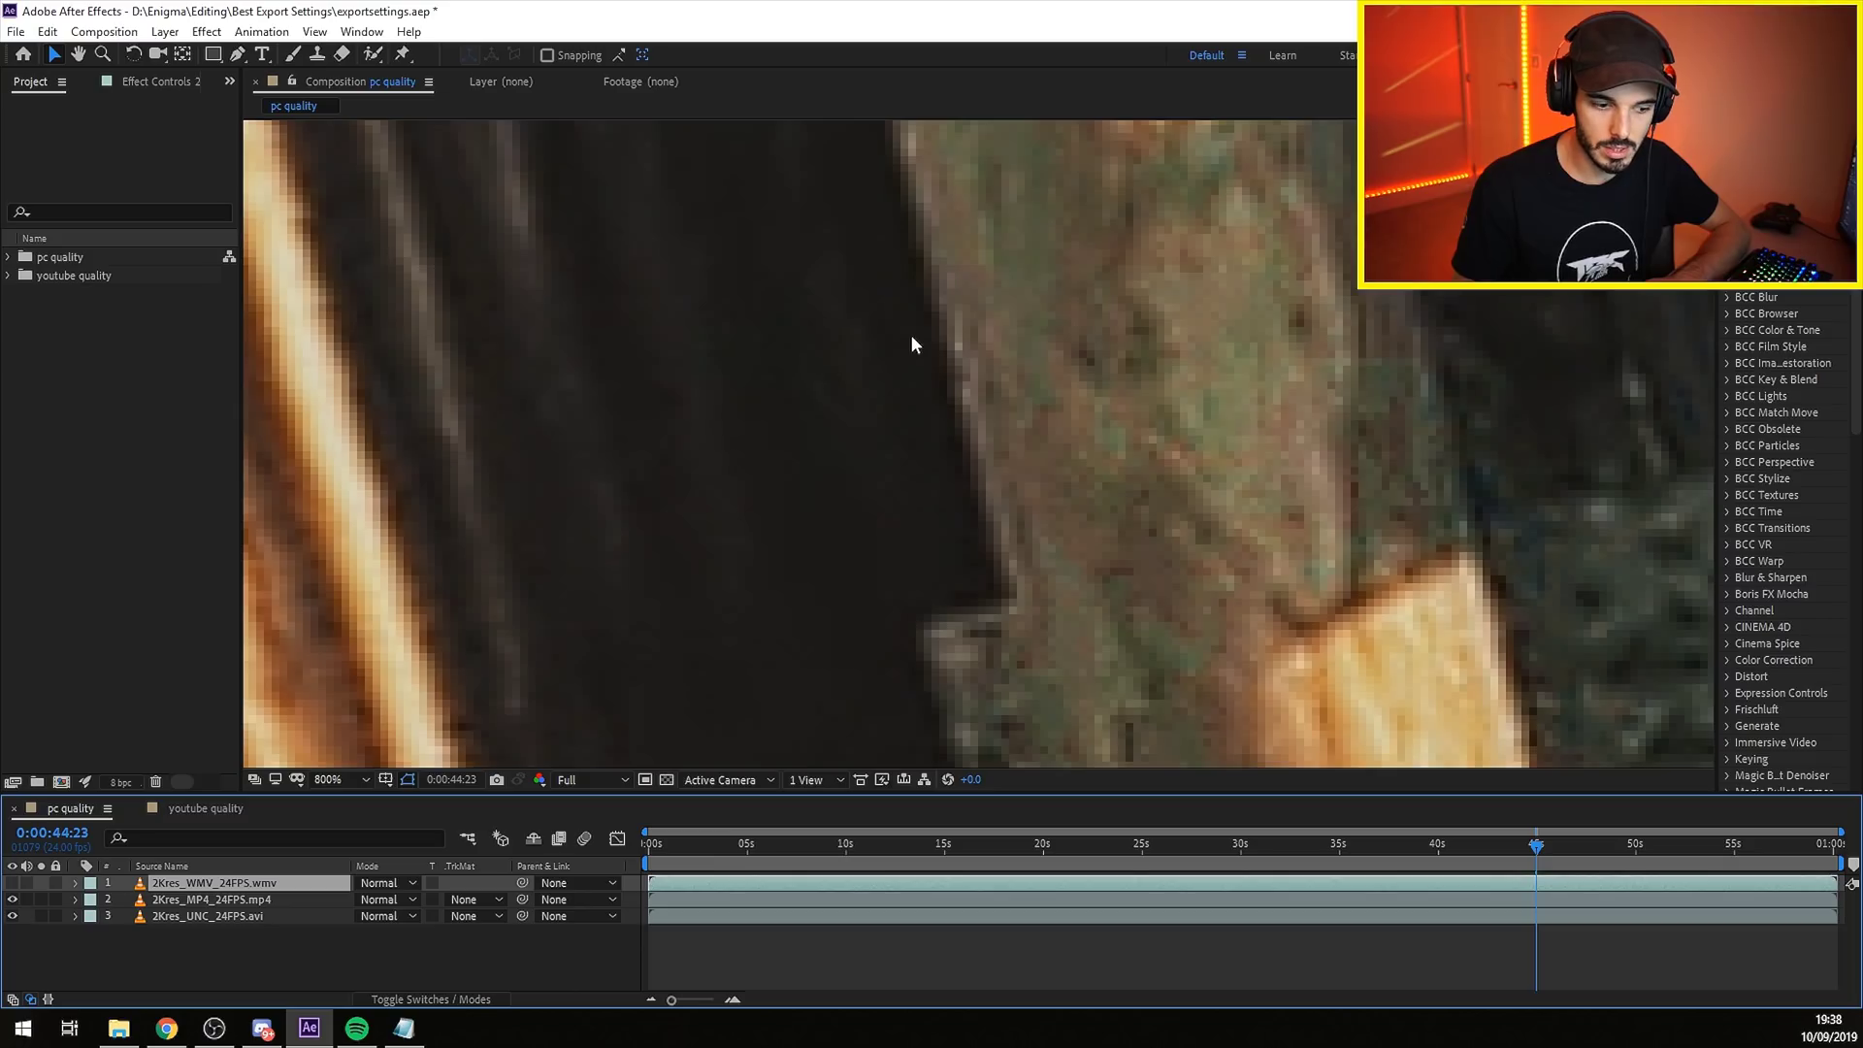
# Hide and re-show the MP4 layer, then switch to the youtube quality comp.
pyautogui.click(12, 899)
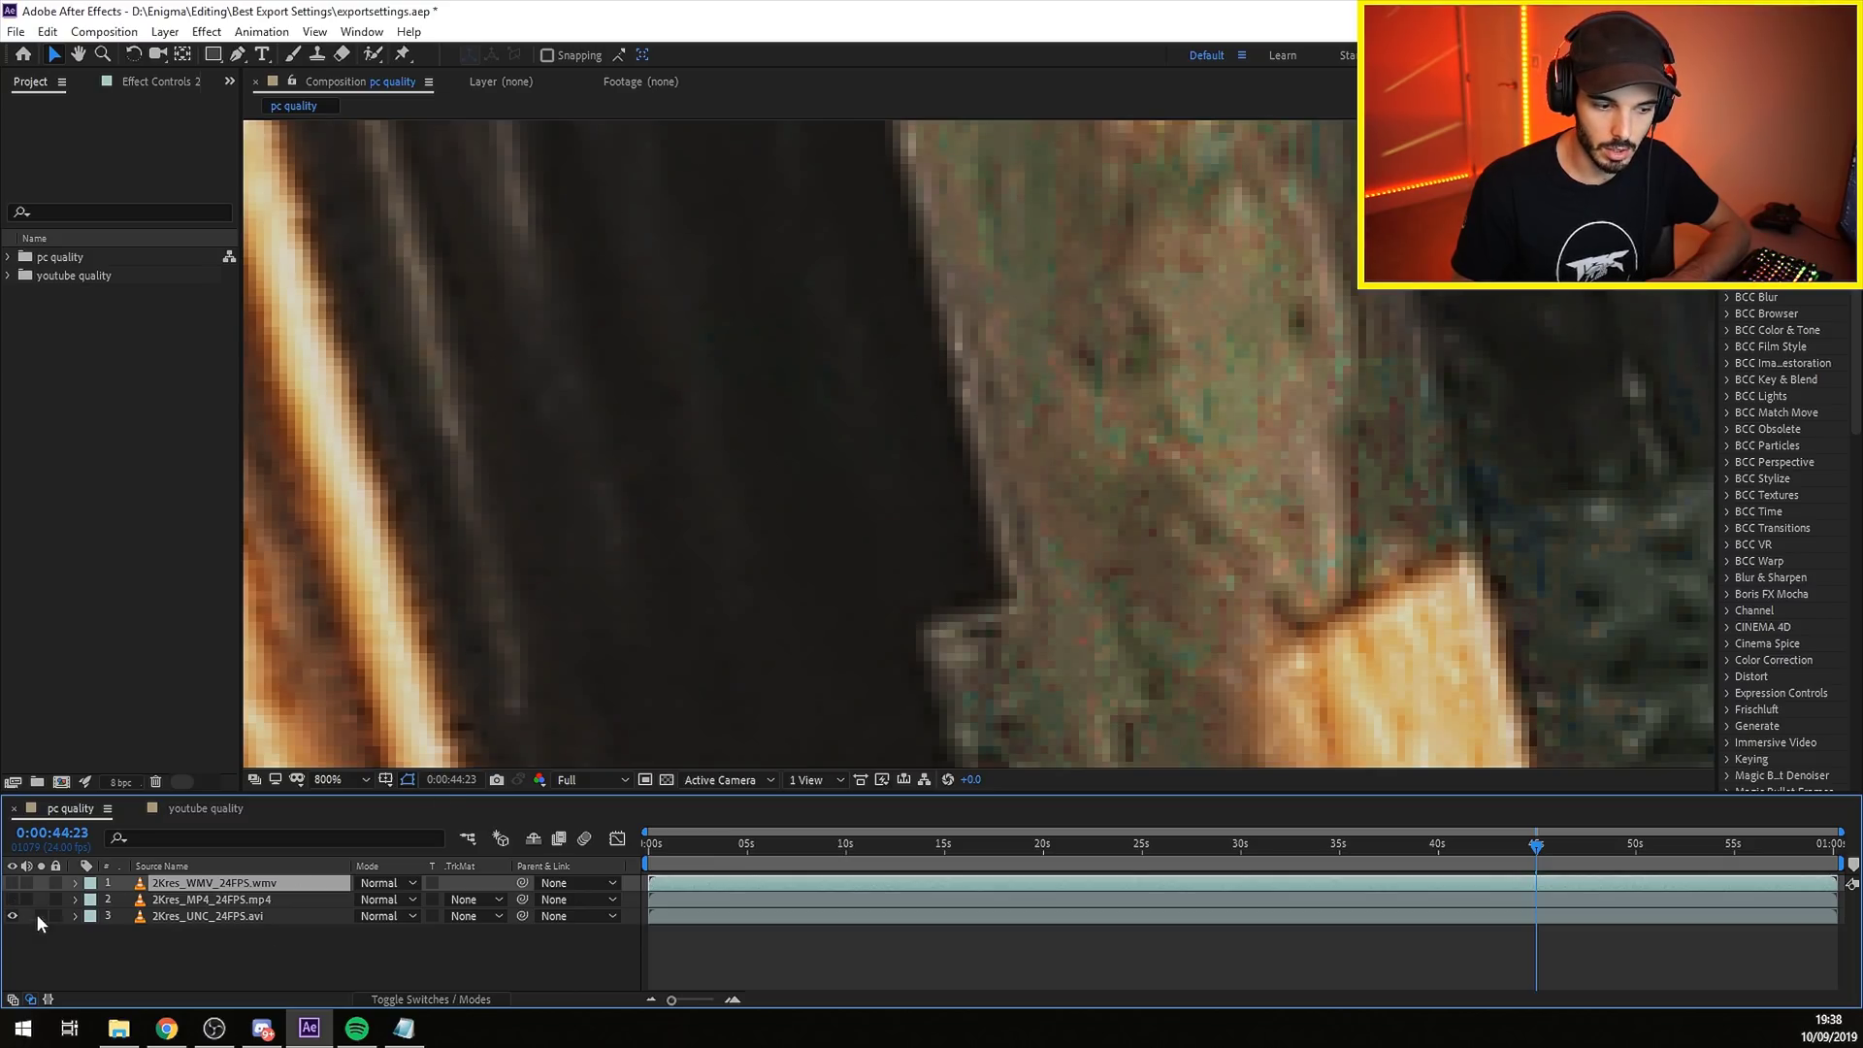
pyautogui.click(13, 900)
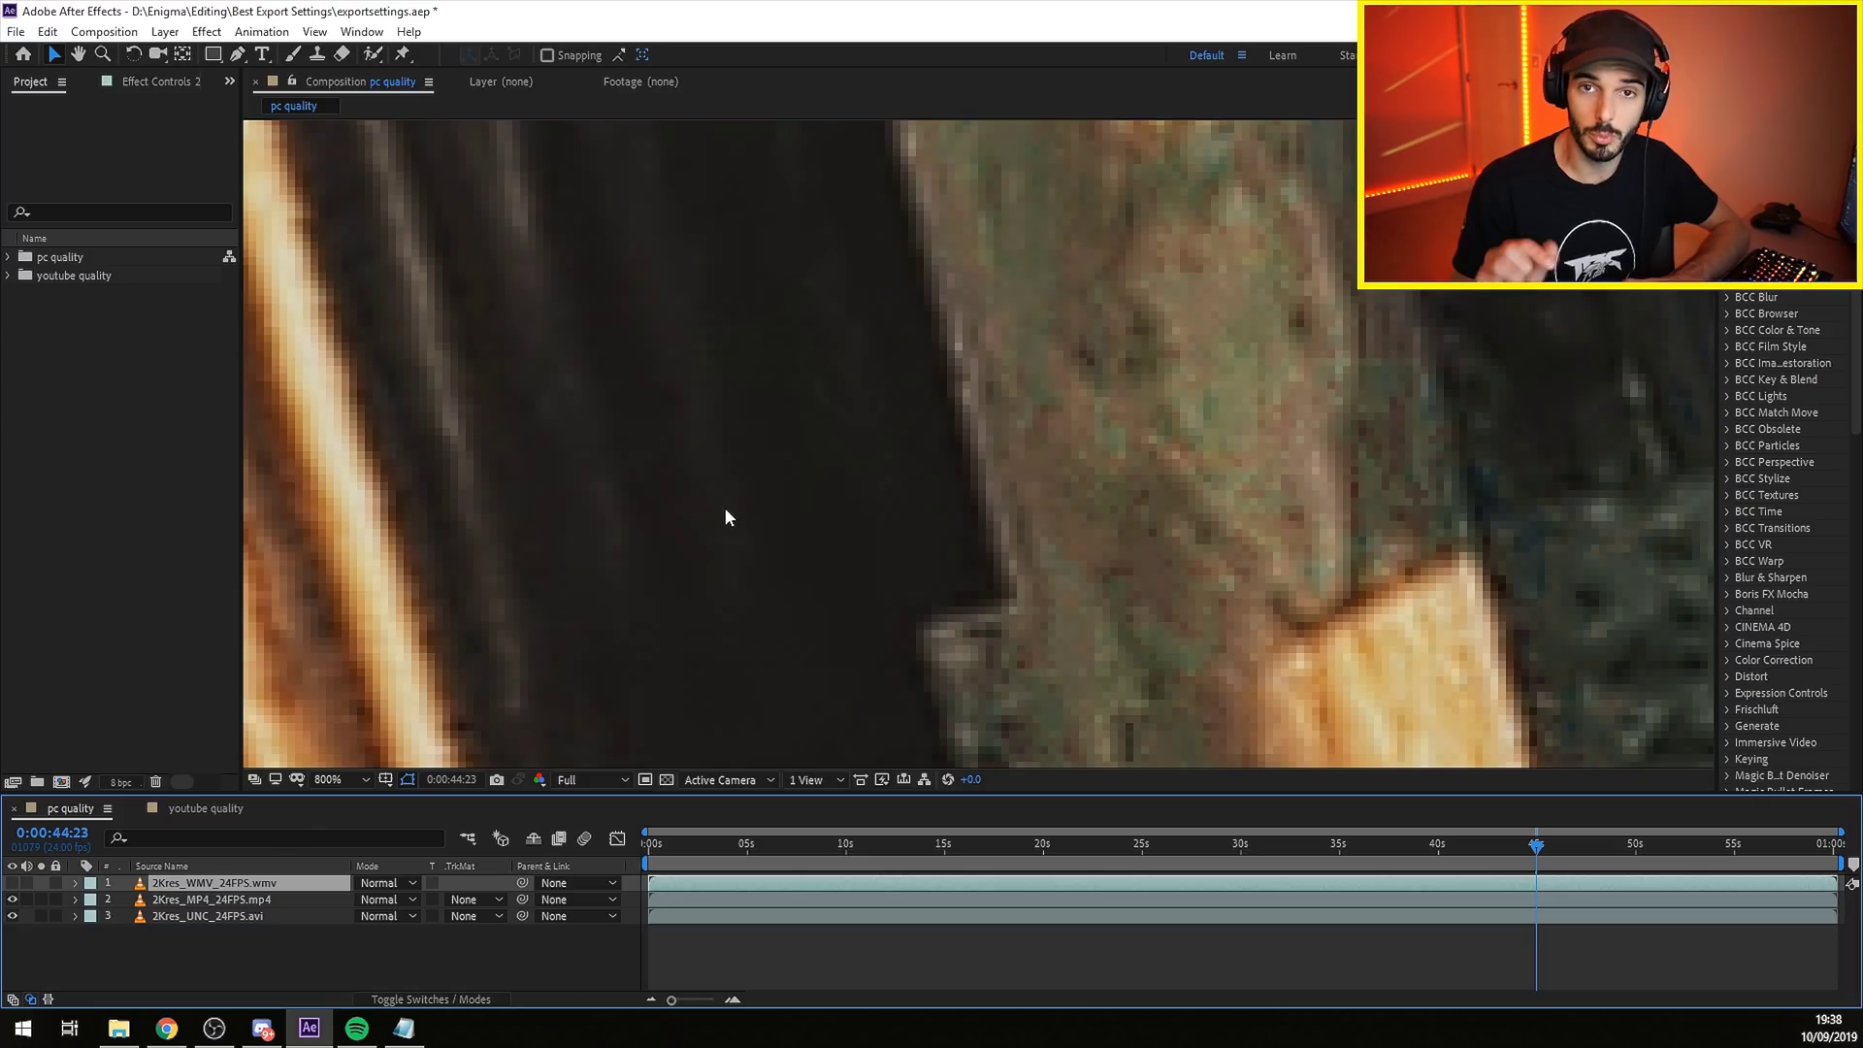
pyautogui.click(208, 809)
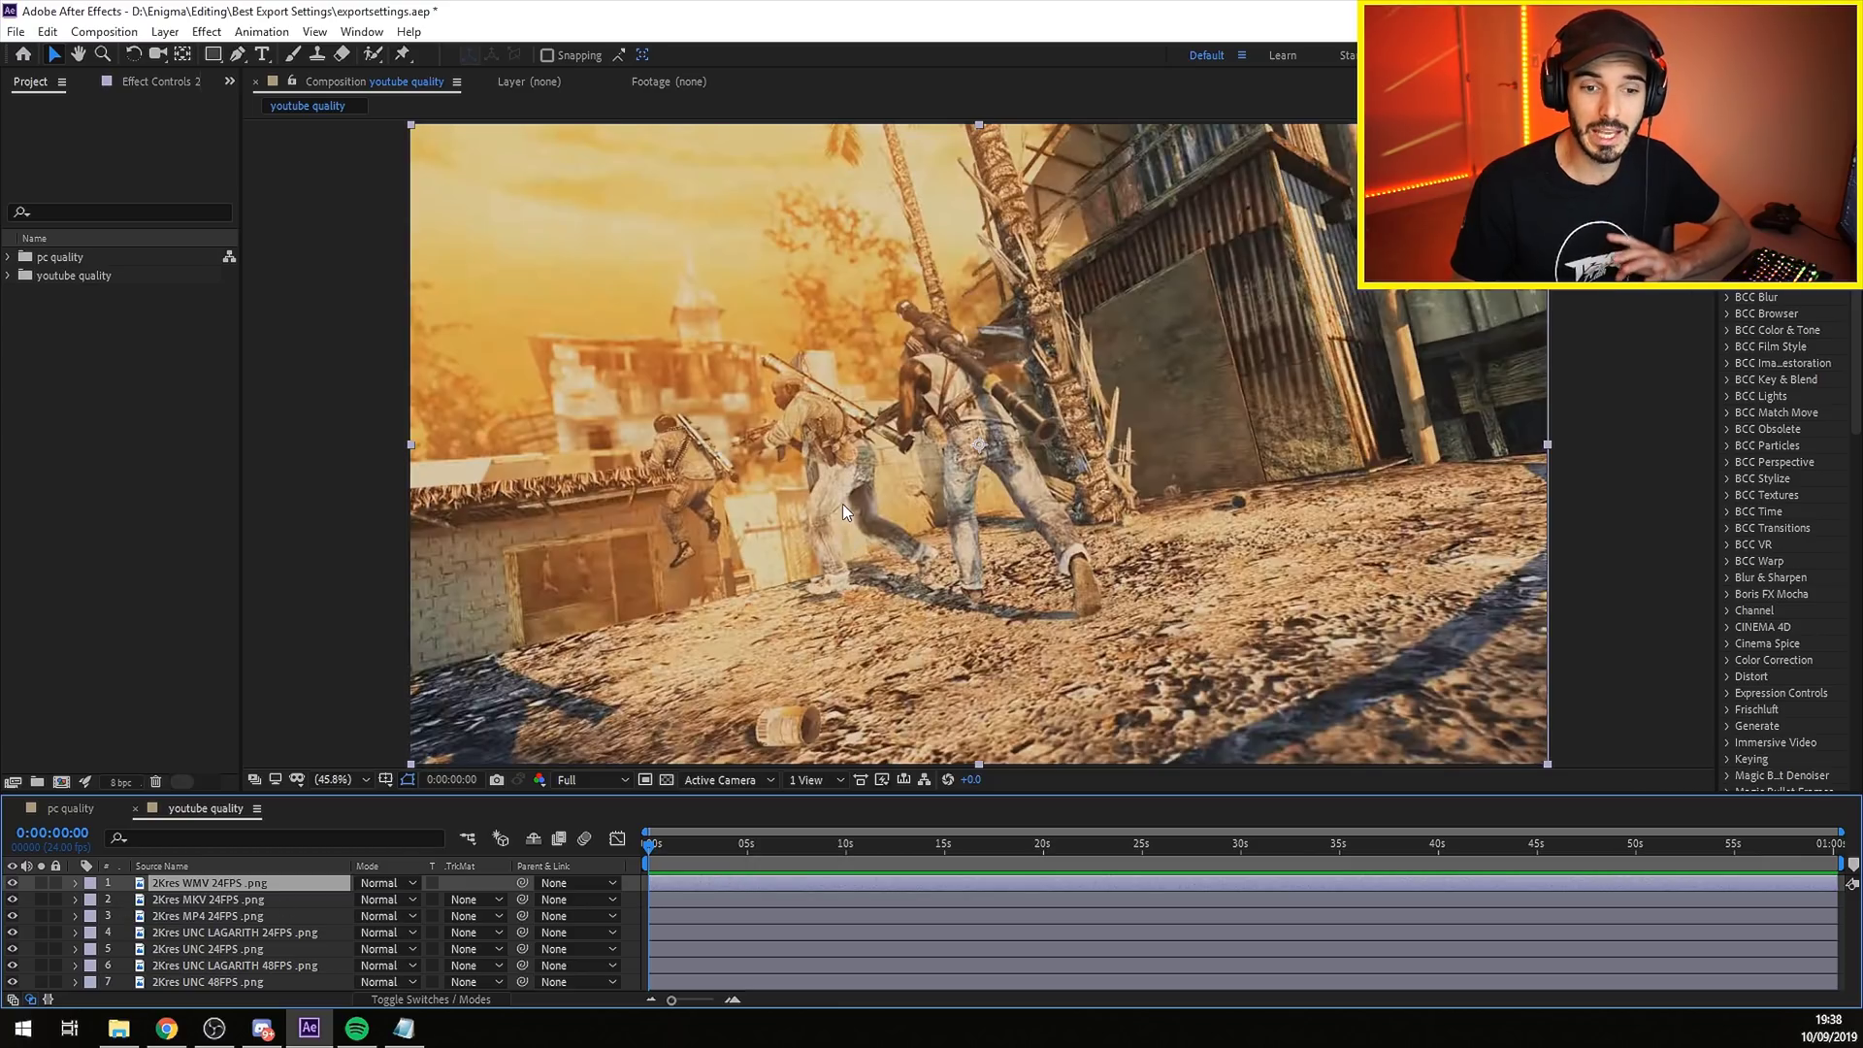
# Zoom the viewer to 400% and select the MKV, MP4, Lagarith, 48FPS and WMV layers in turn.
pyautogui.scroll(1, 939, 349)
pyautogui.scroll(5, 940, 349)
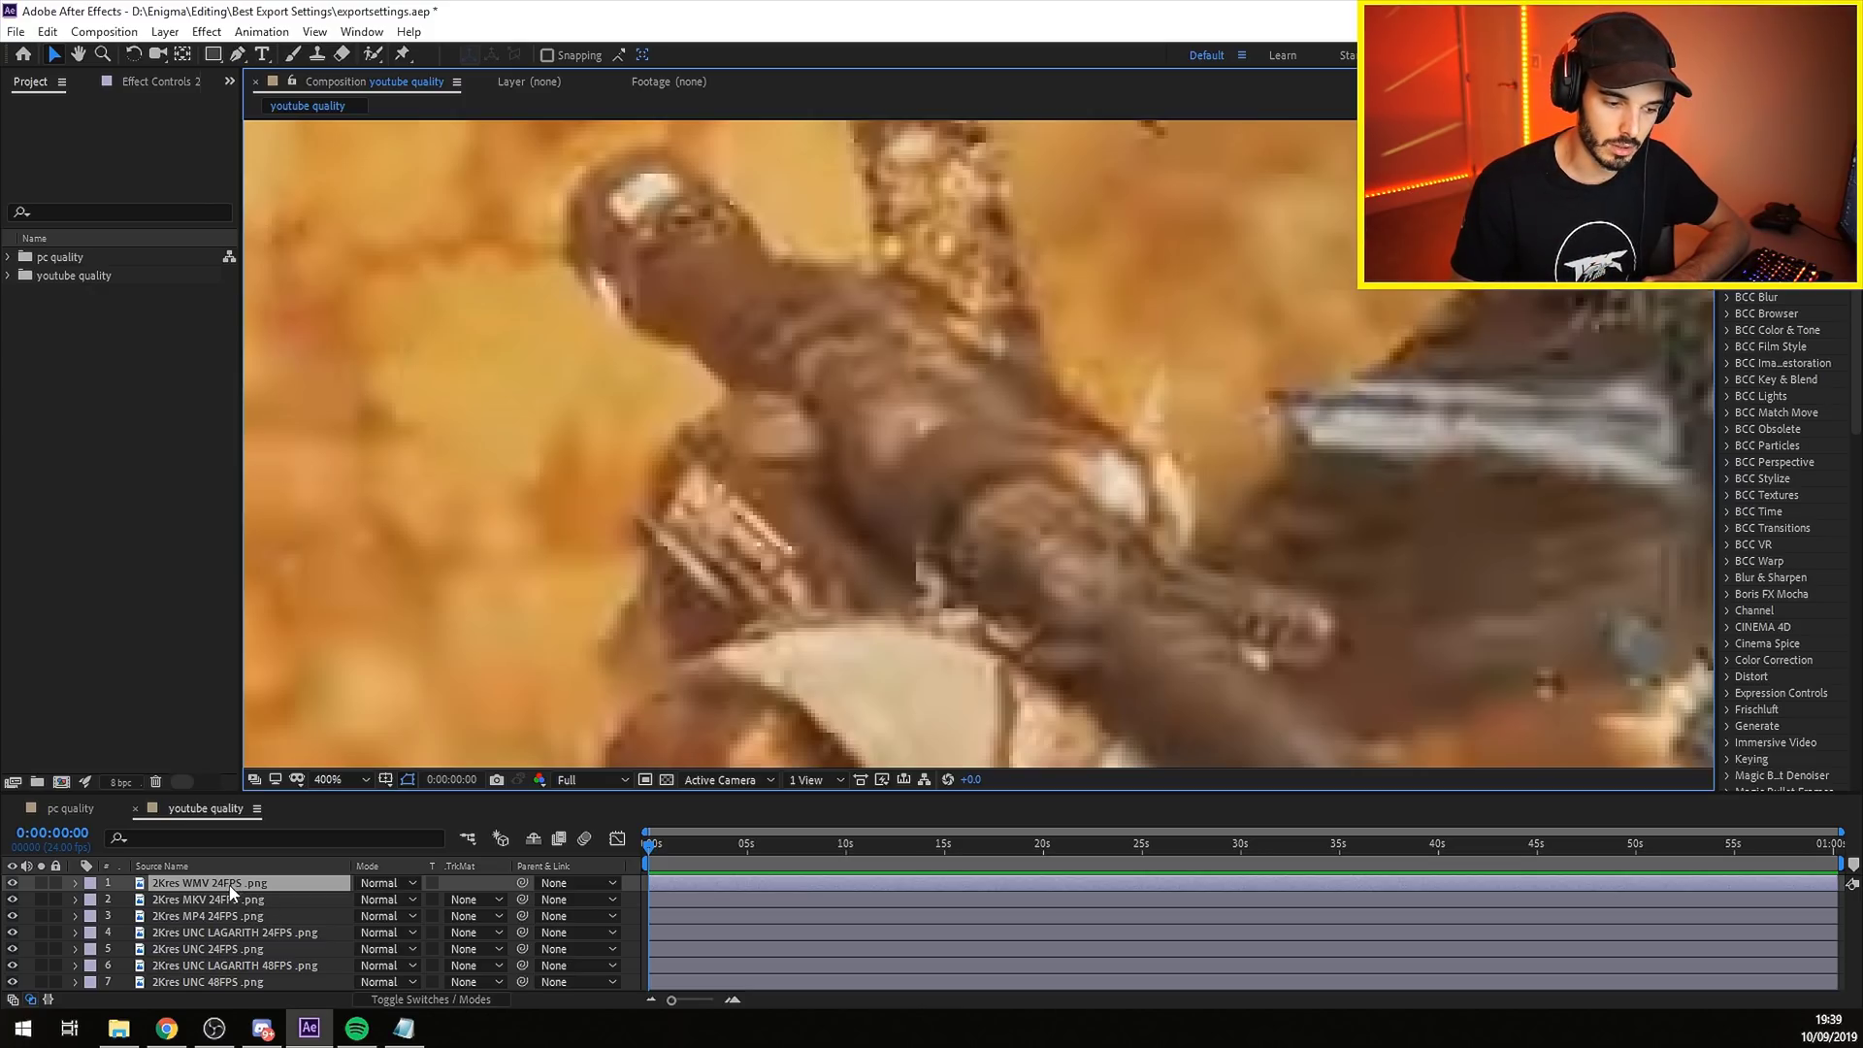
pyautogui.click(208, 902)
pyautogui.click(237, 918)
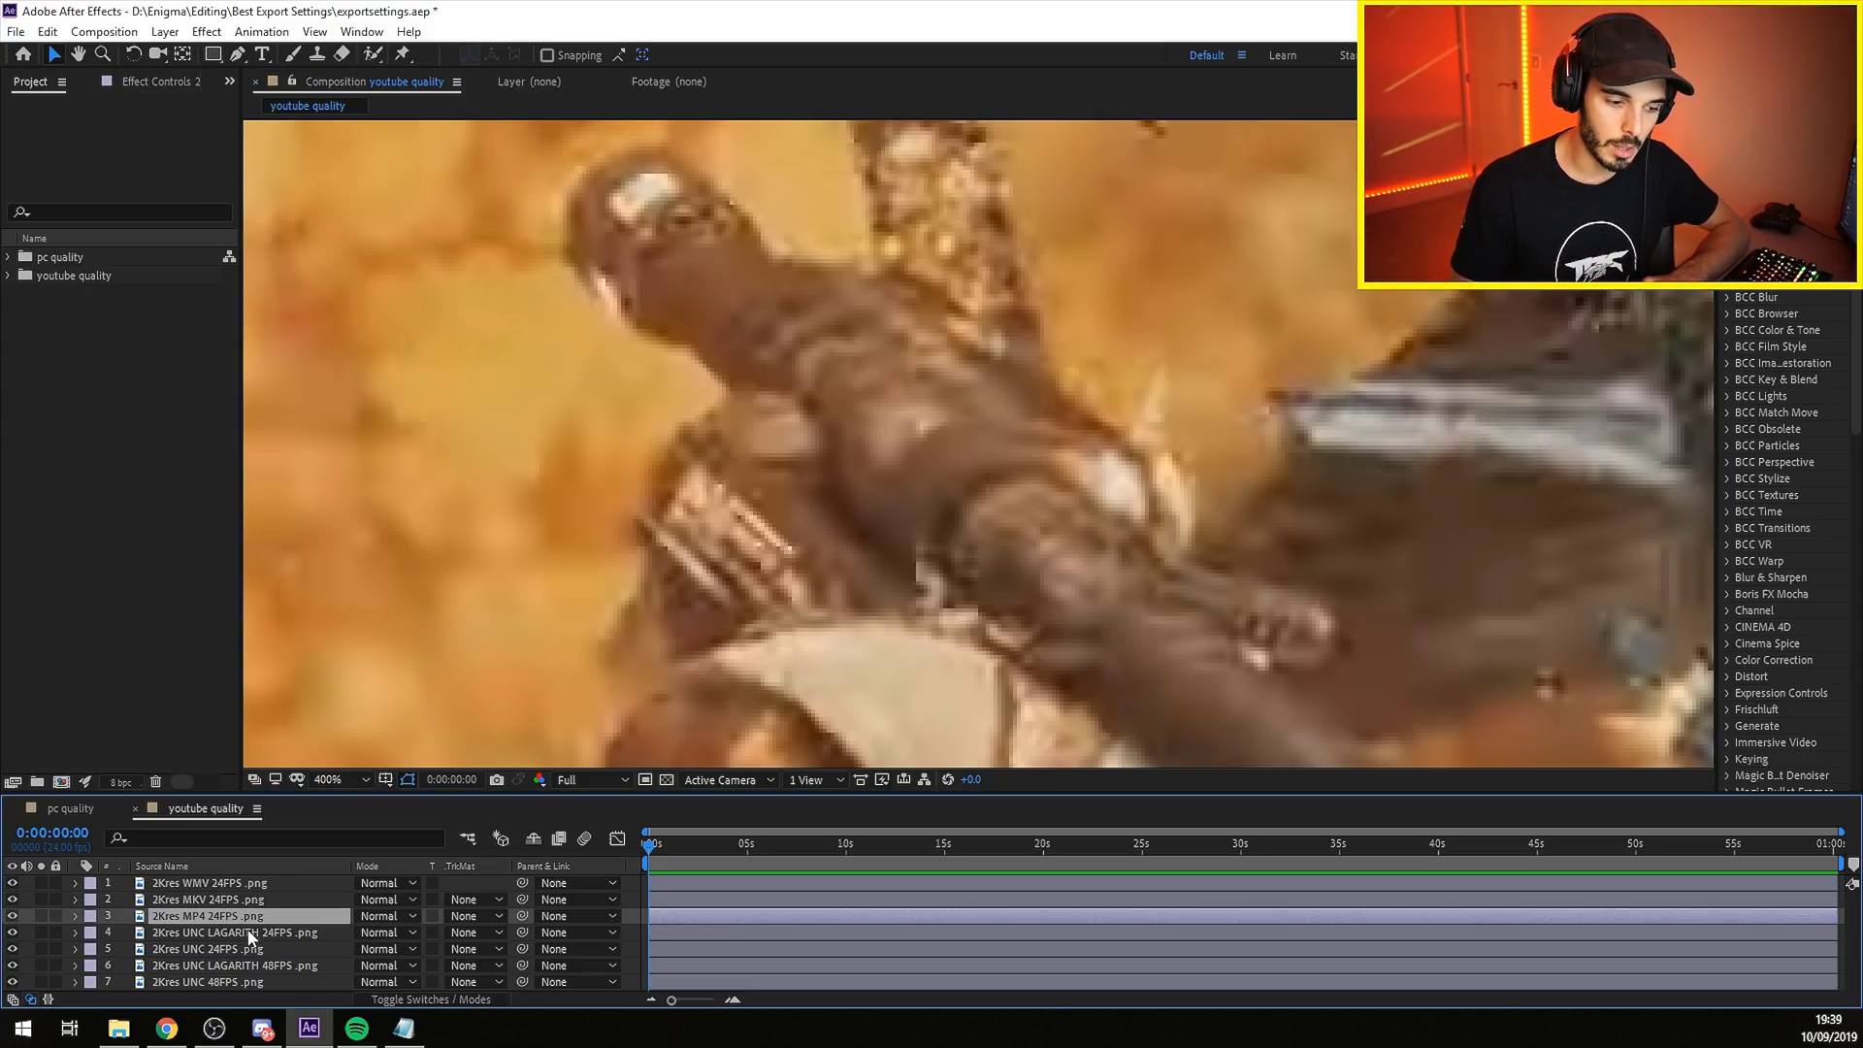
pyautogui.click(237, 935)
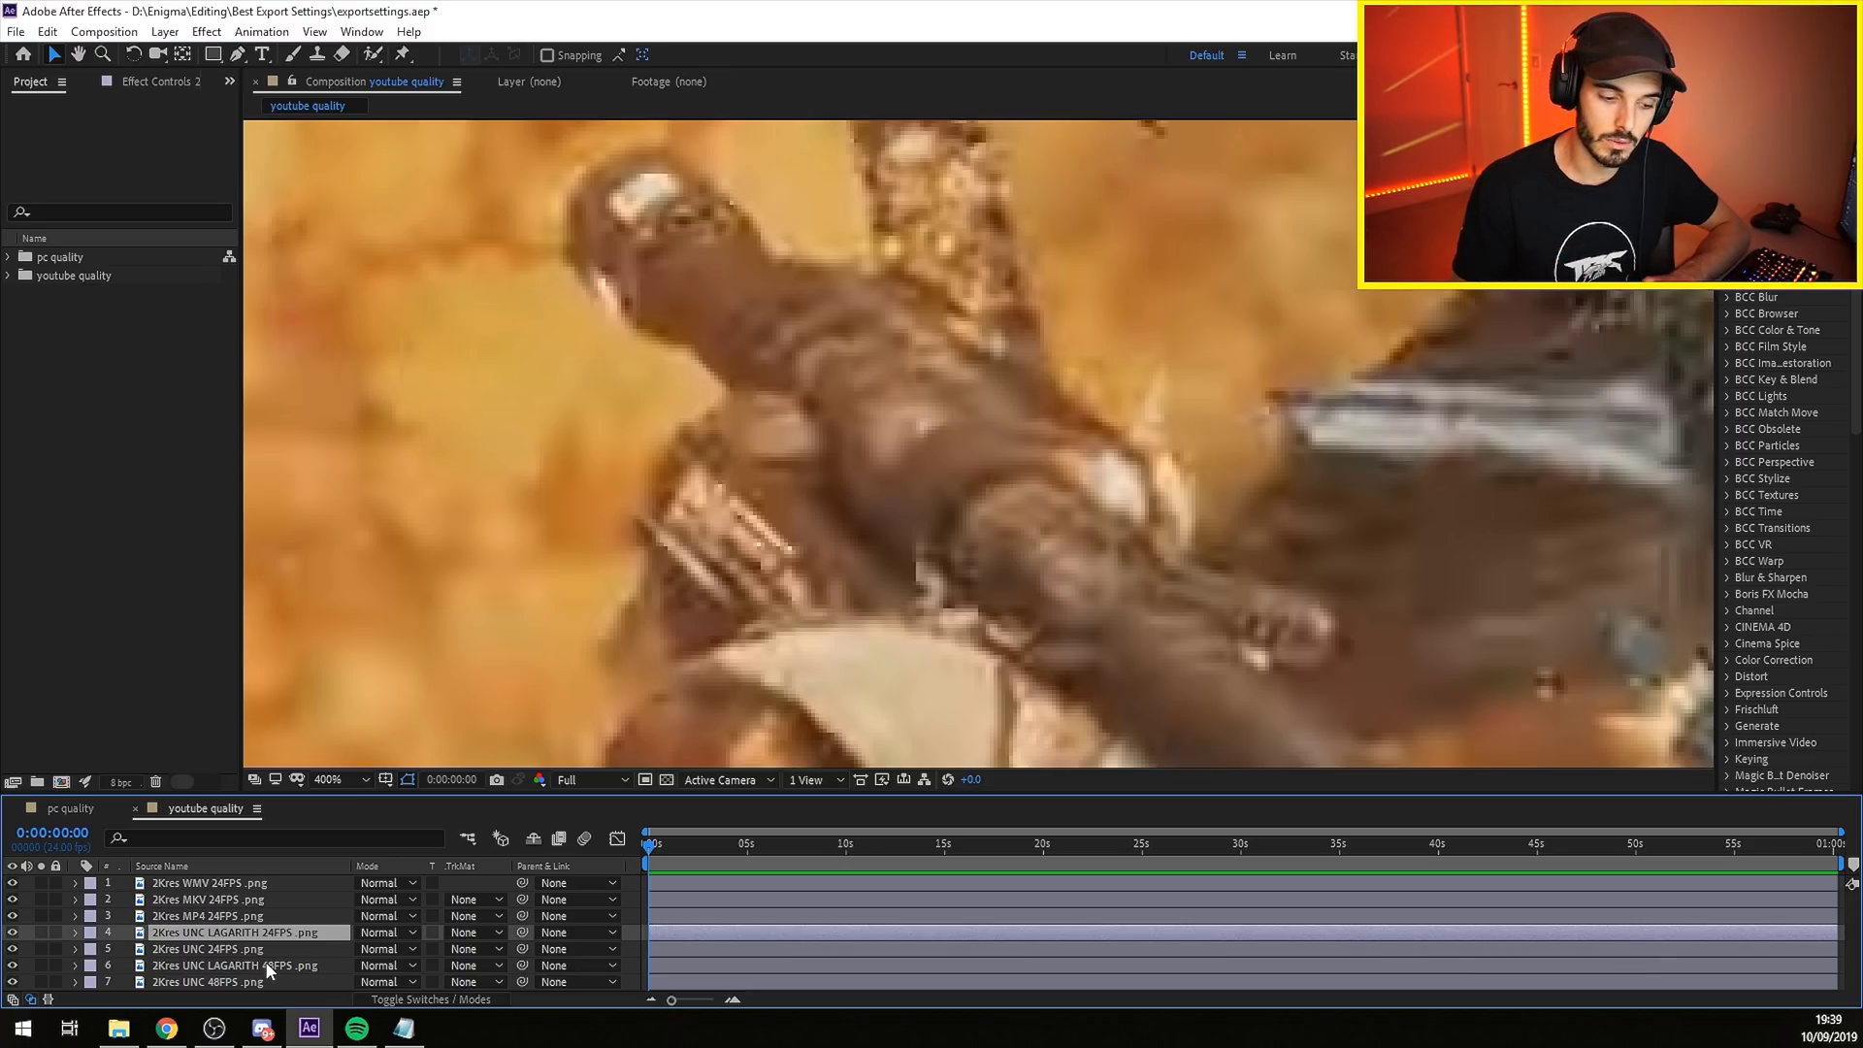
pyautogui.click(257, 980)
pyautogui.click(242, 951)
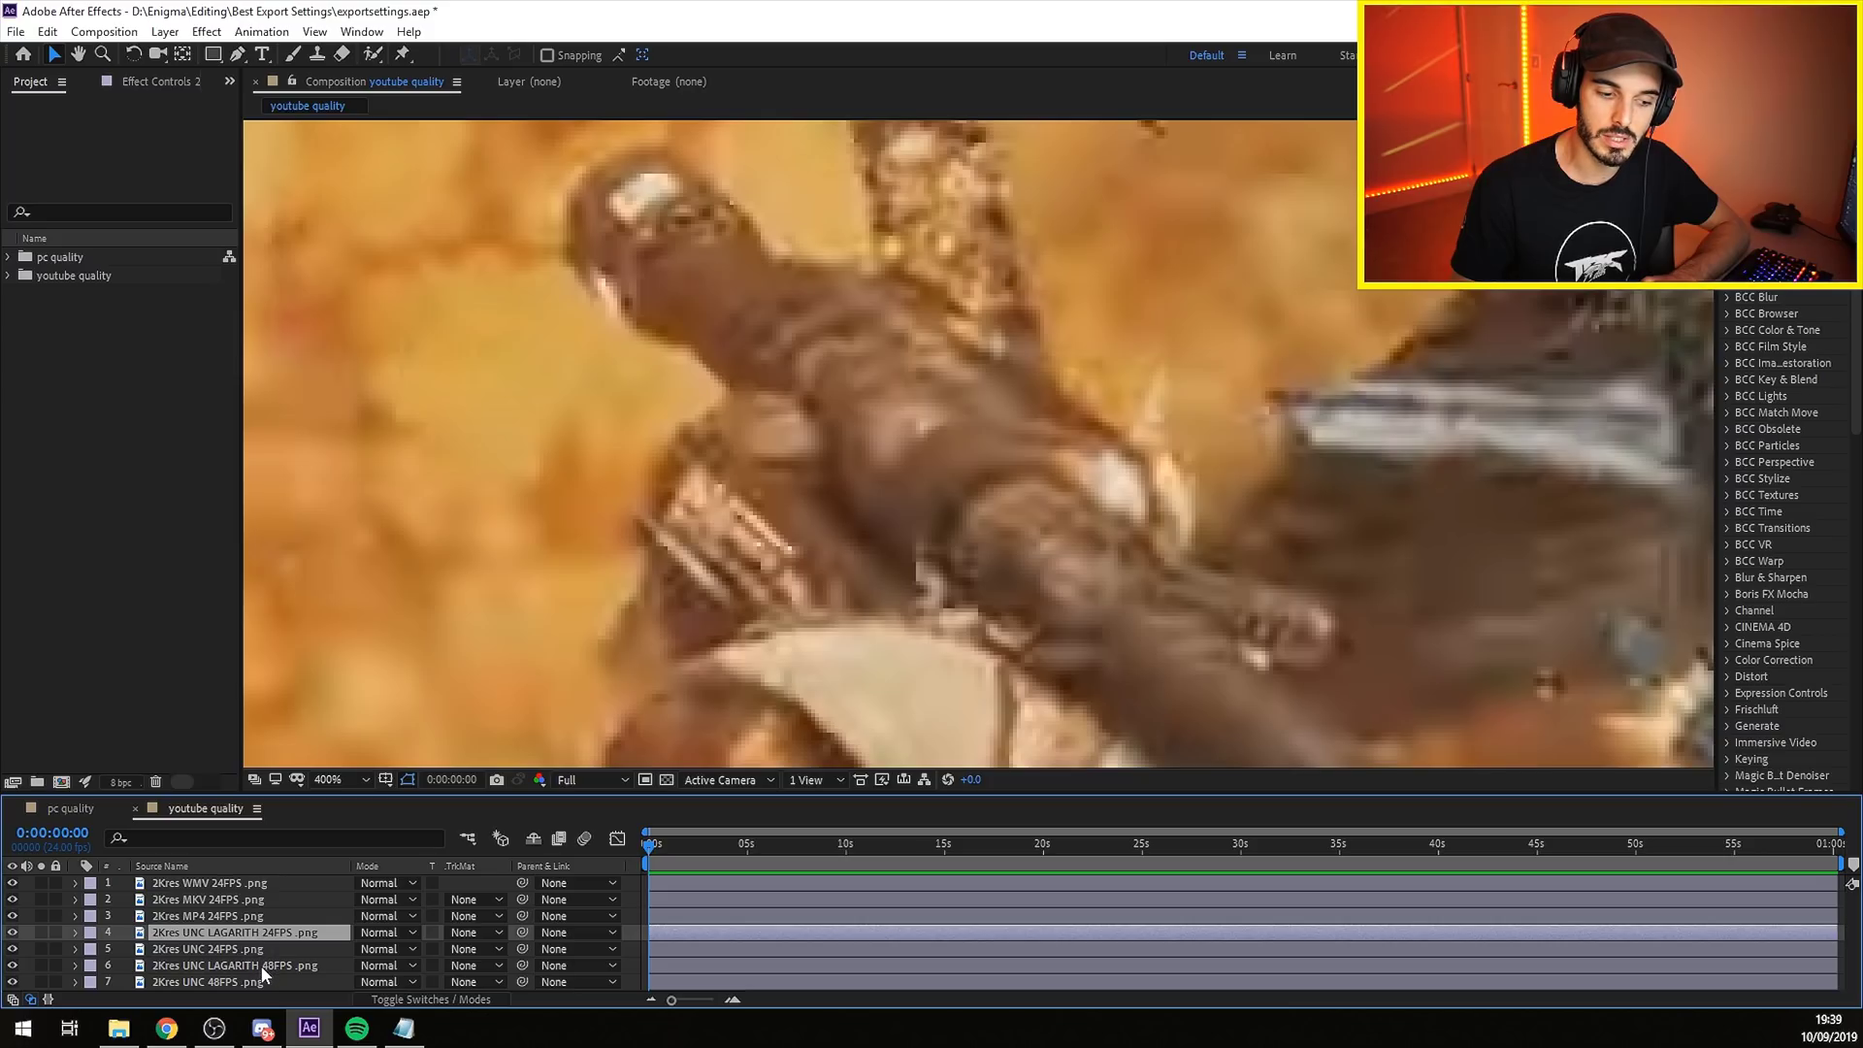
pyautogui.click(260, 965)
pyautogui.click(233, 885)
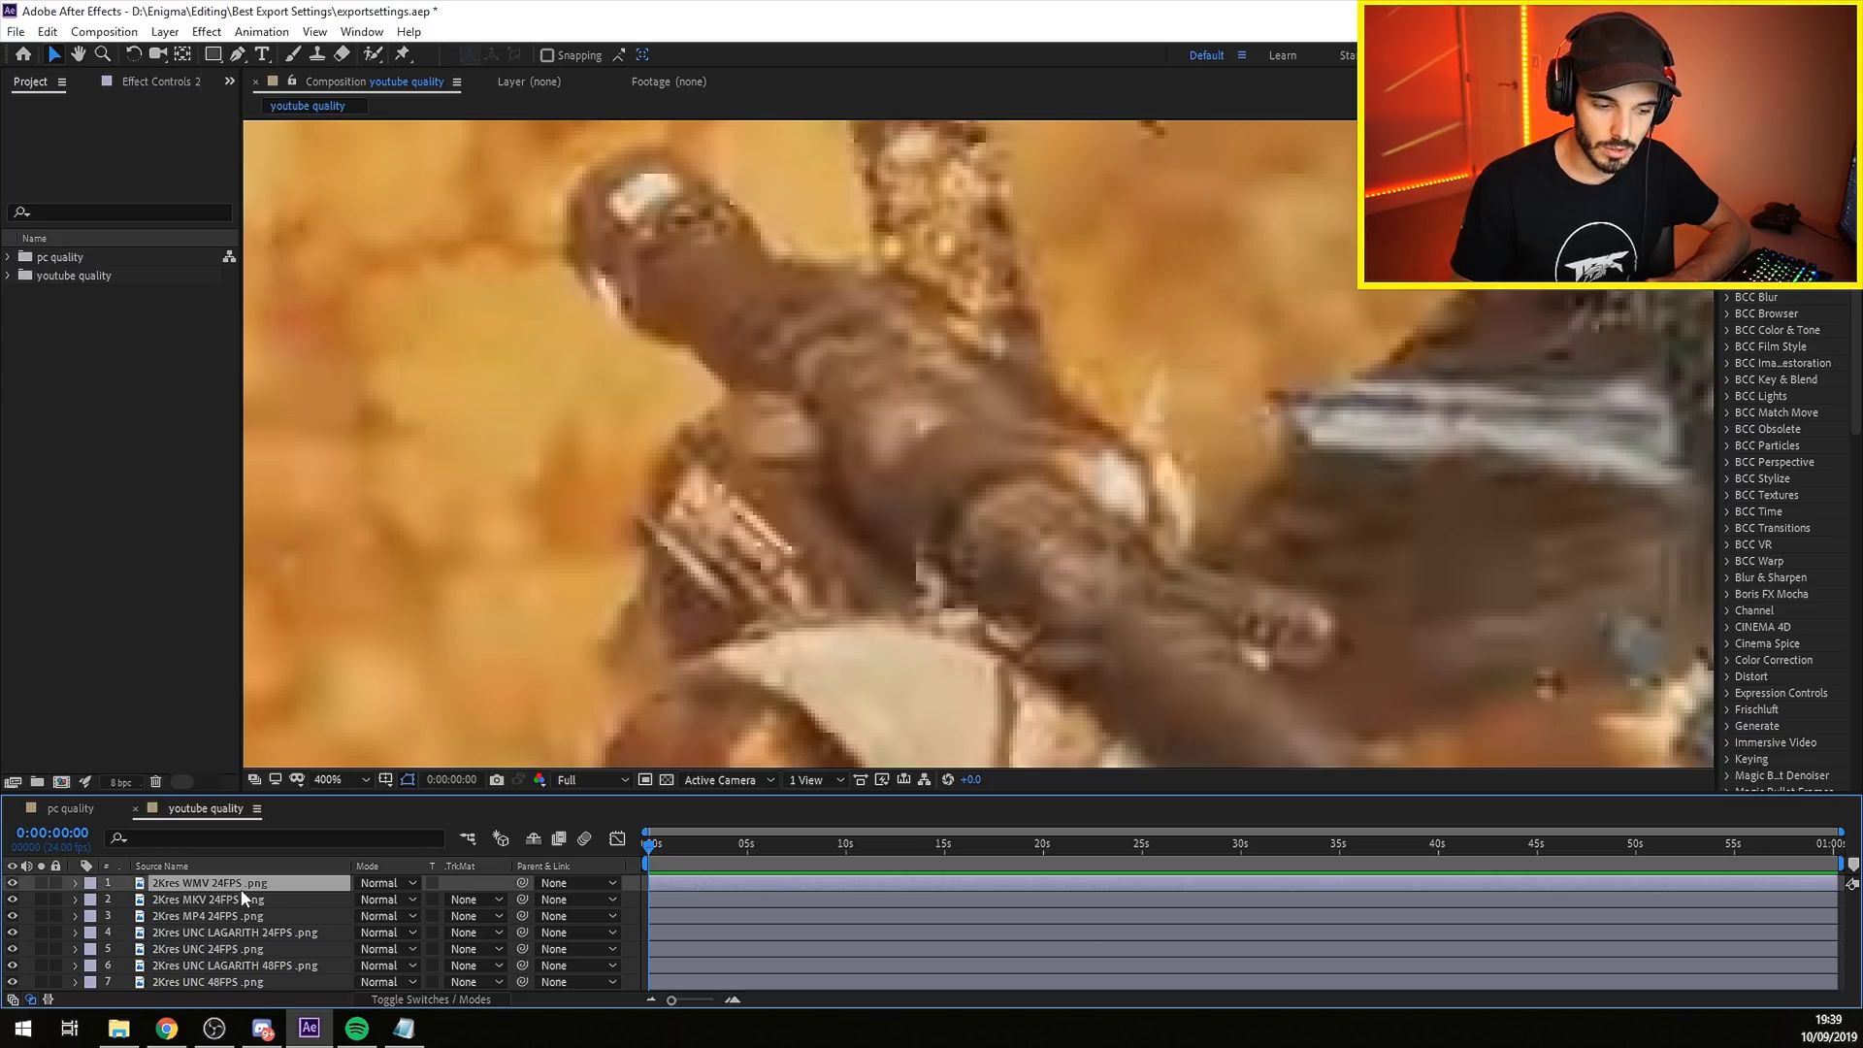
# Solo the WMV 24FPS layer, then solo the MKV 24FPS layer instead.
pyautogui.click(41, 882)
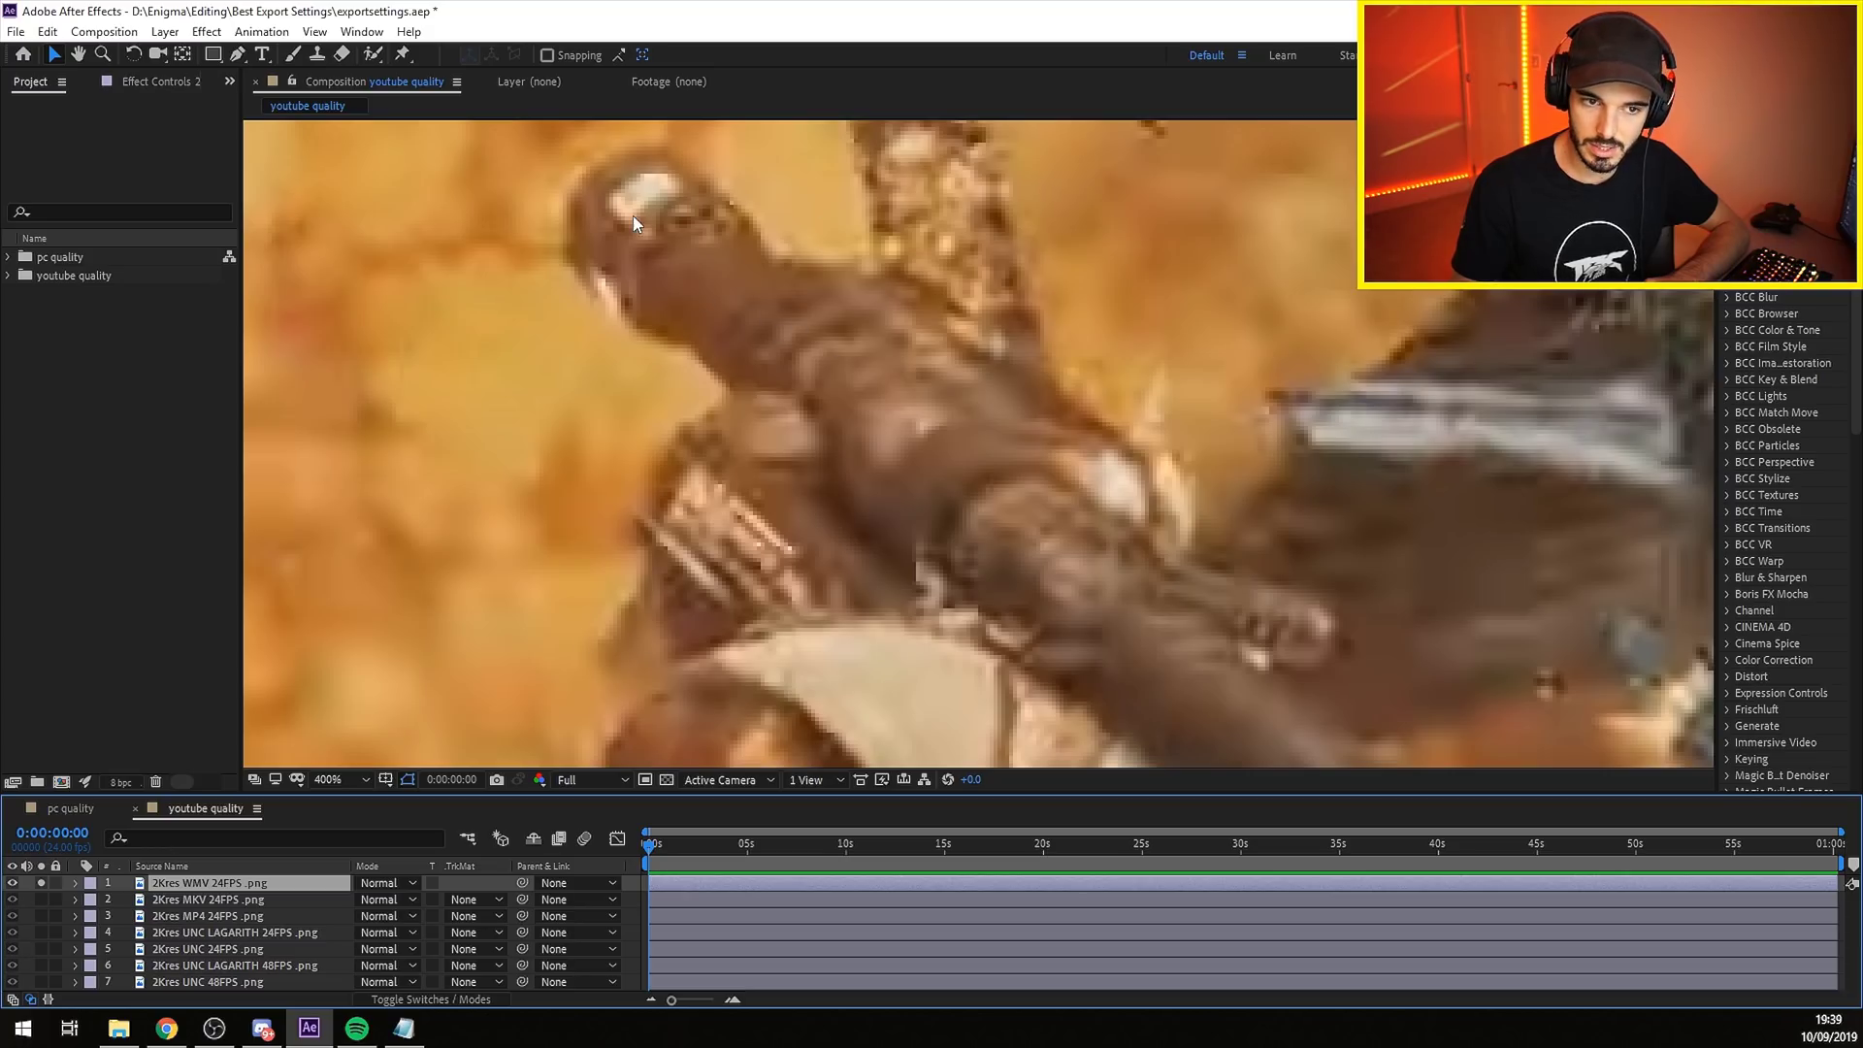
pyautogui.click(40, 898)
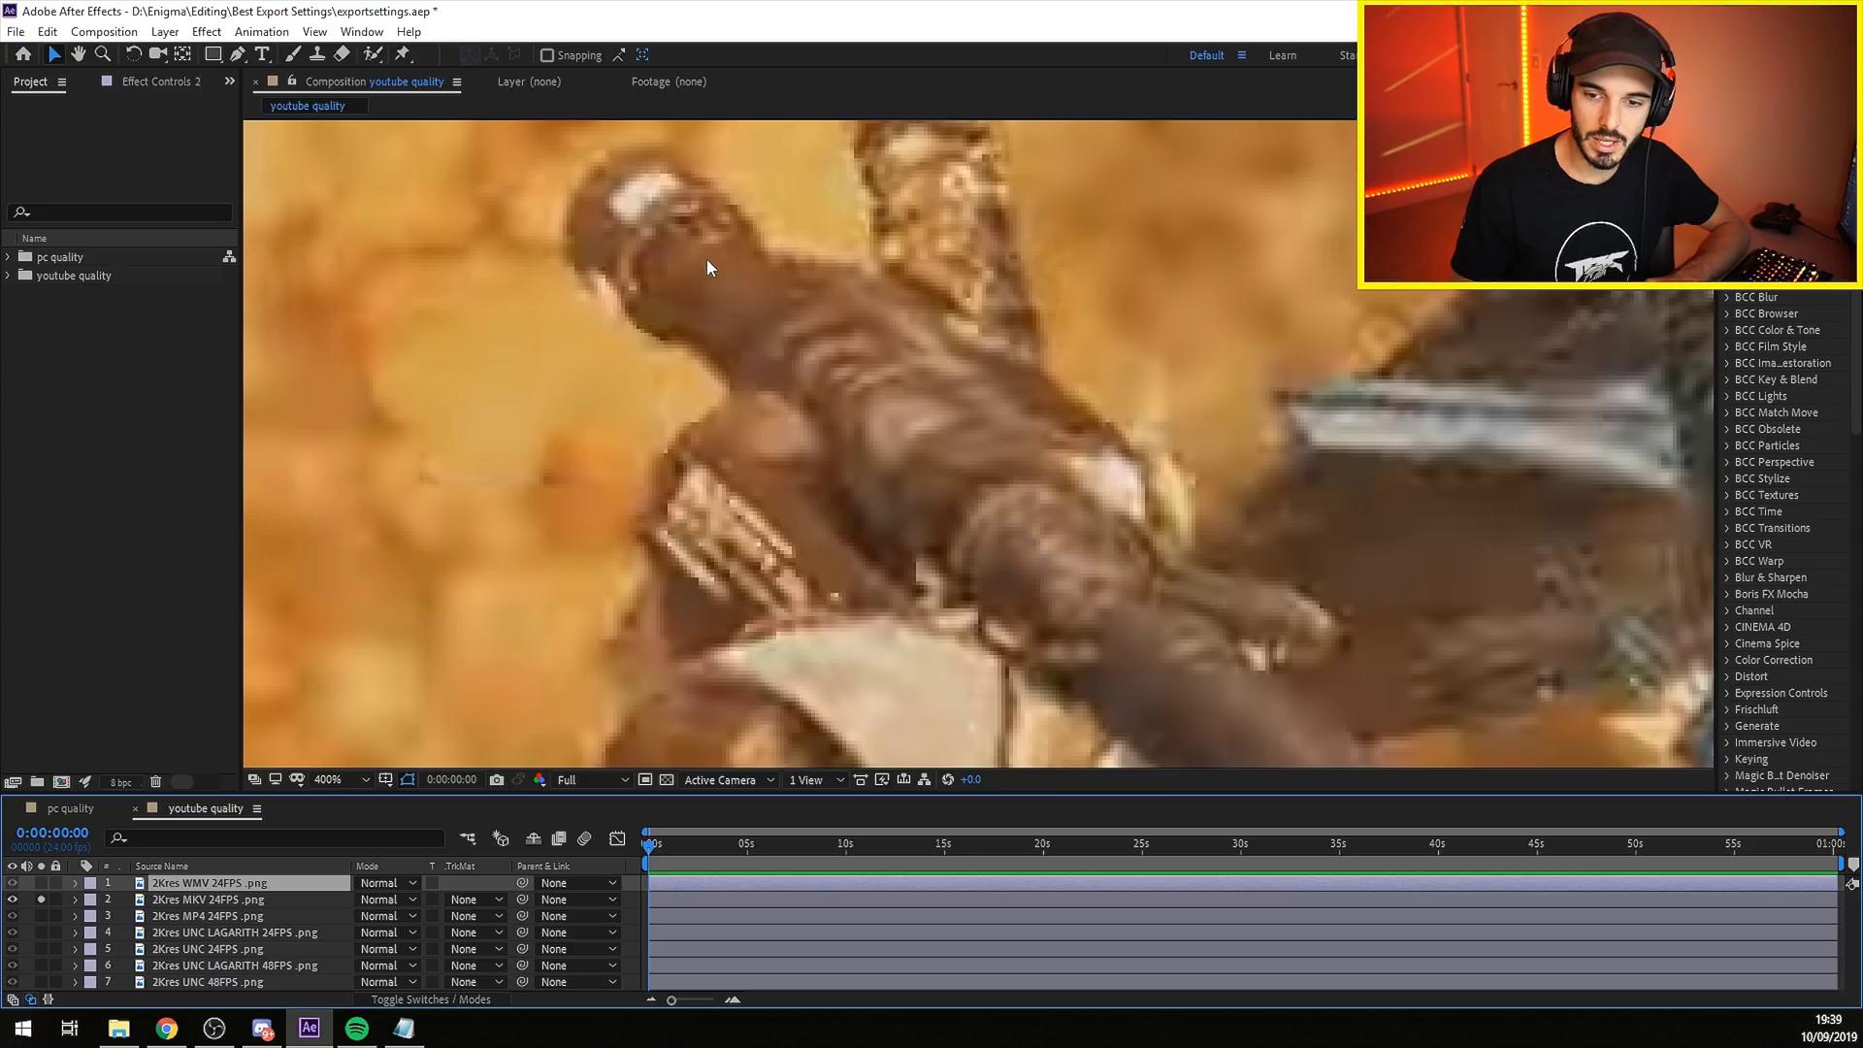
pyautogui.scroll(-2, 1132, 542)
# Pan the close-up, stop isolating MKV, and toggle solo on the MP4 24FPS layer to compare.
pyautogui.moveTo(1062, 485); pyautogui.dragTo(860, 422)
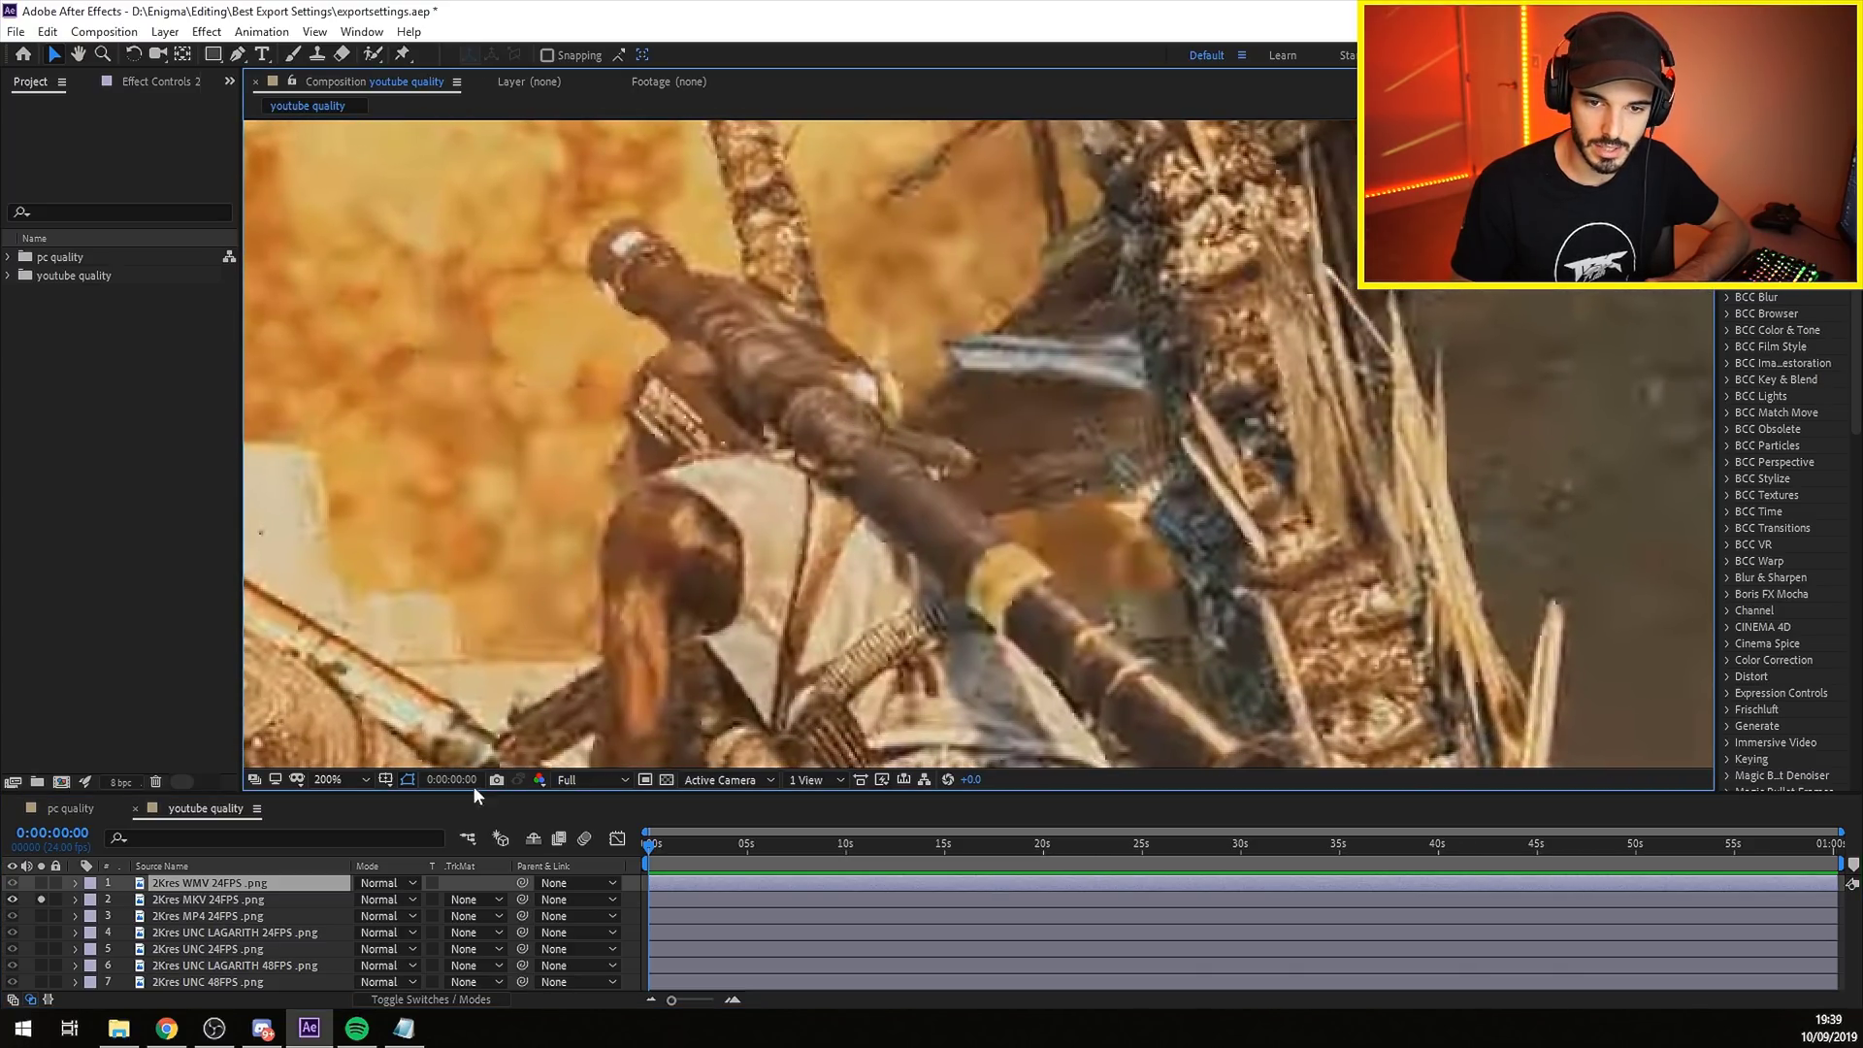
pyautogui.click(42, 916)
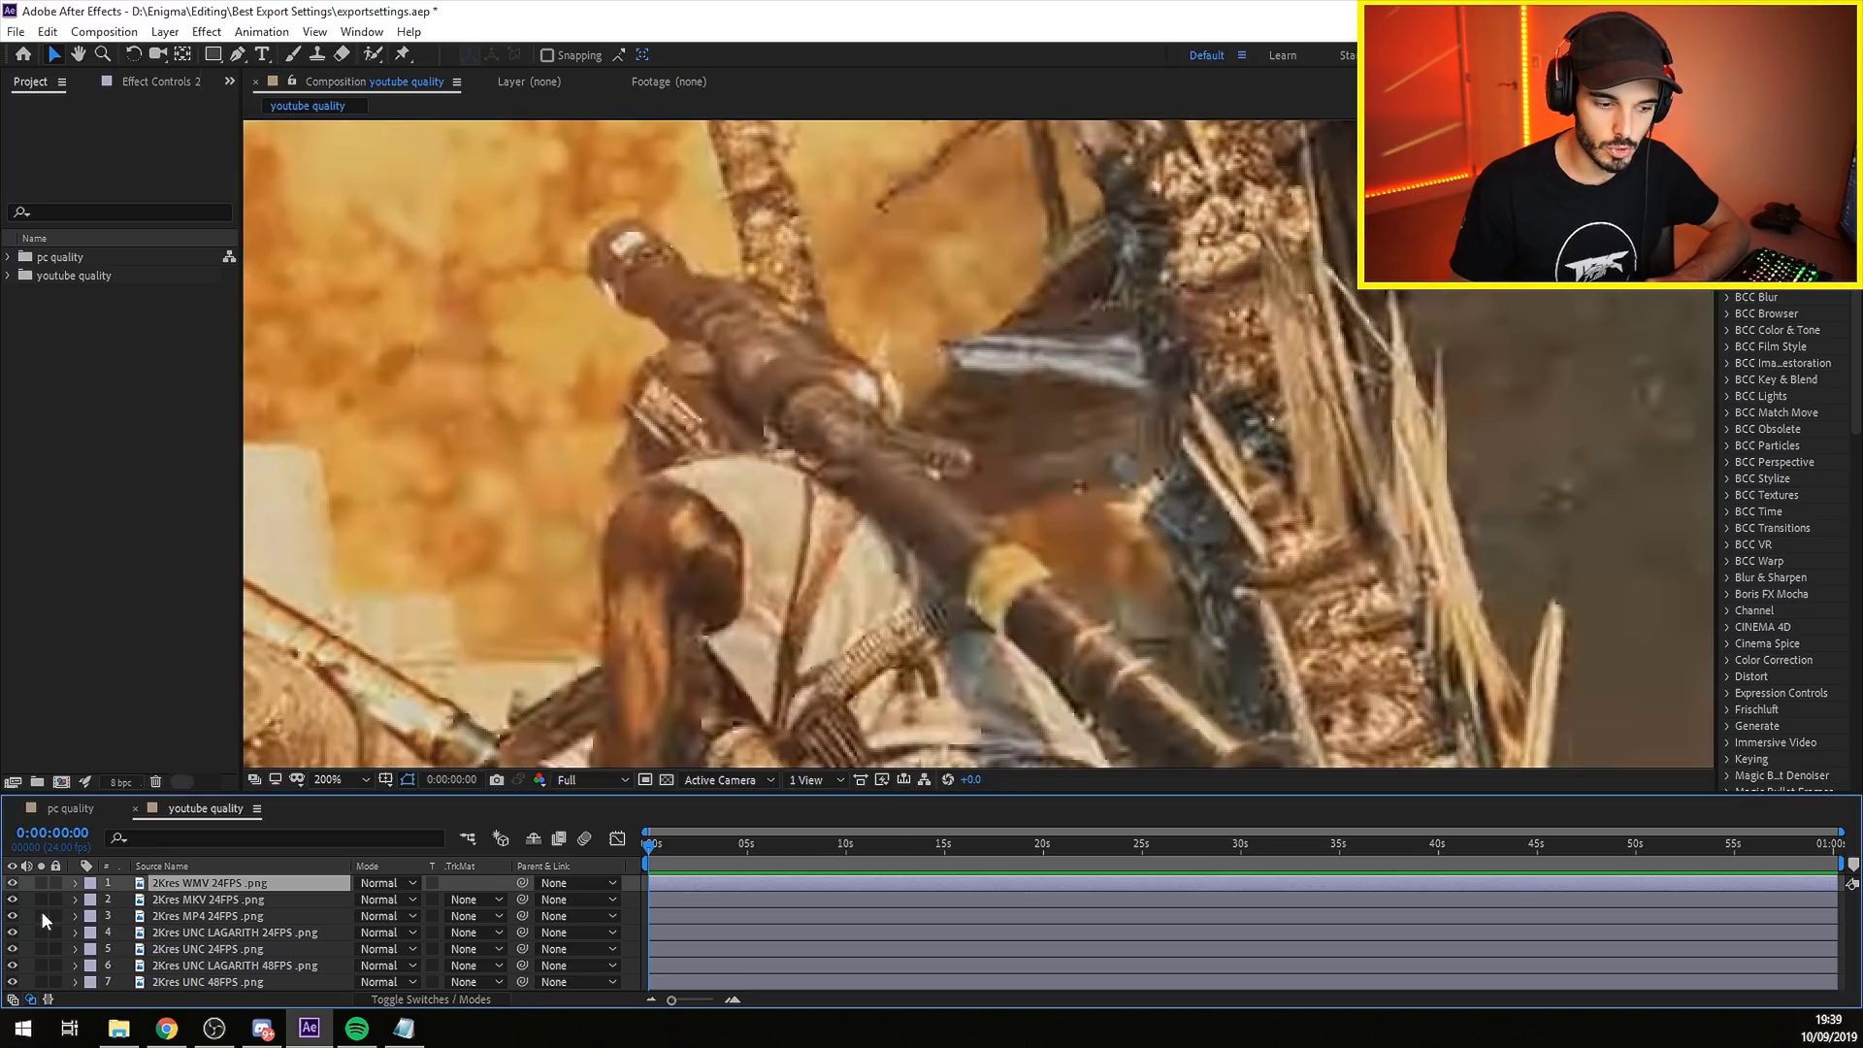
pyautogui.click(41, 916)
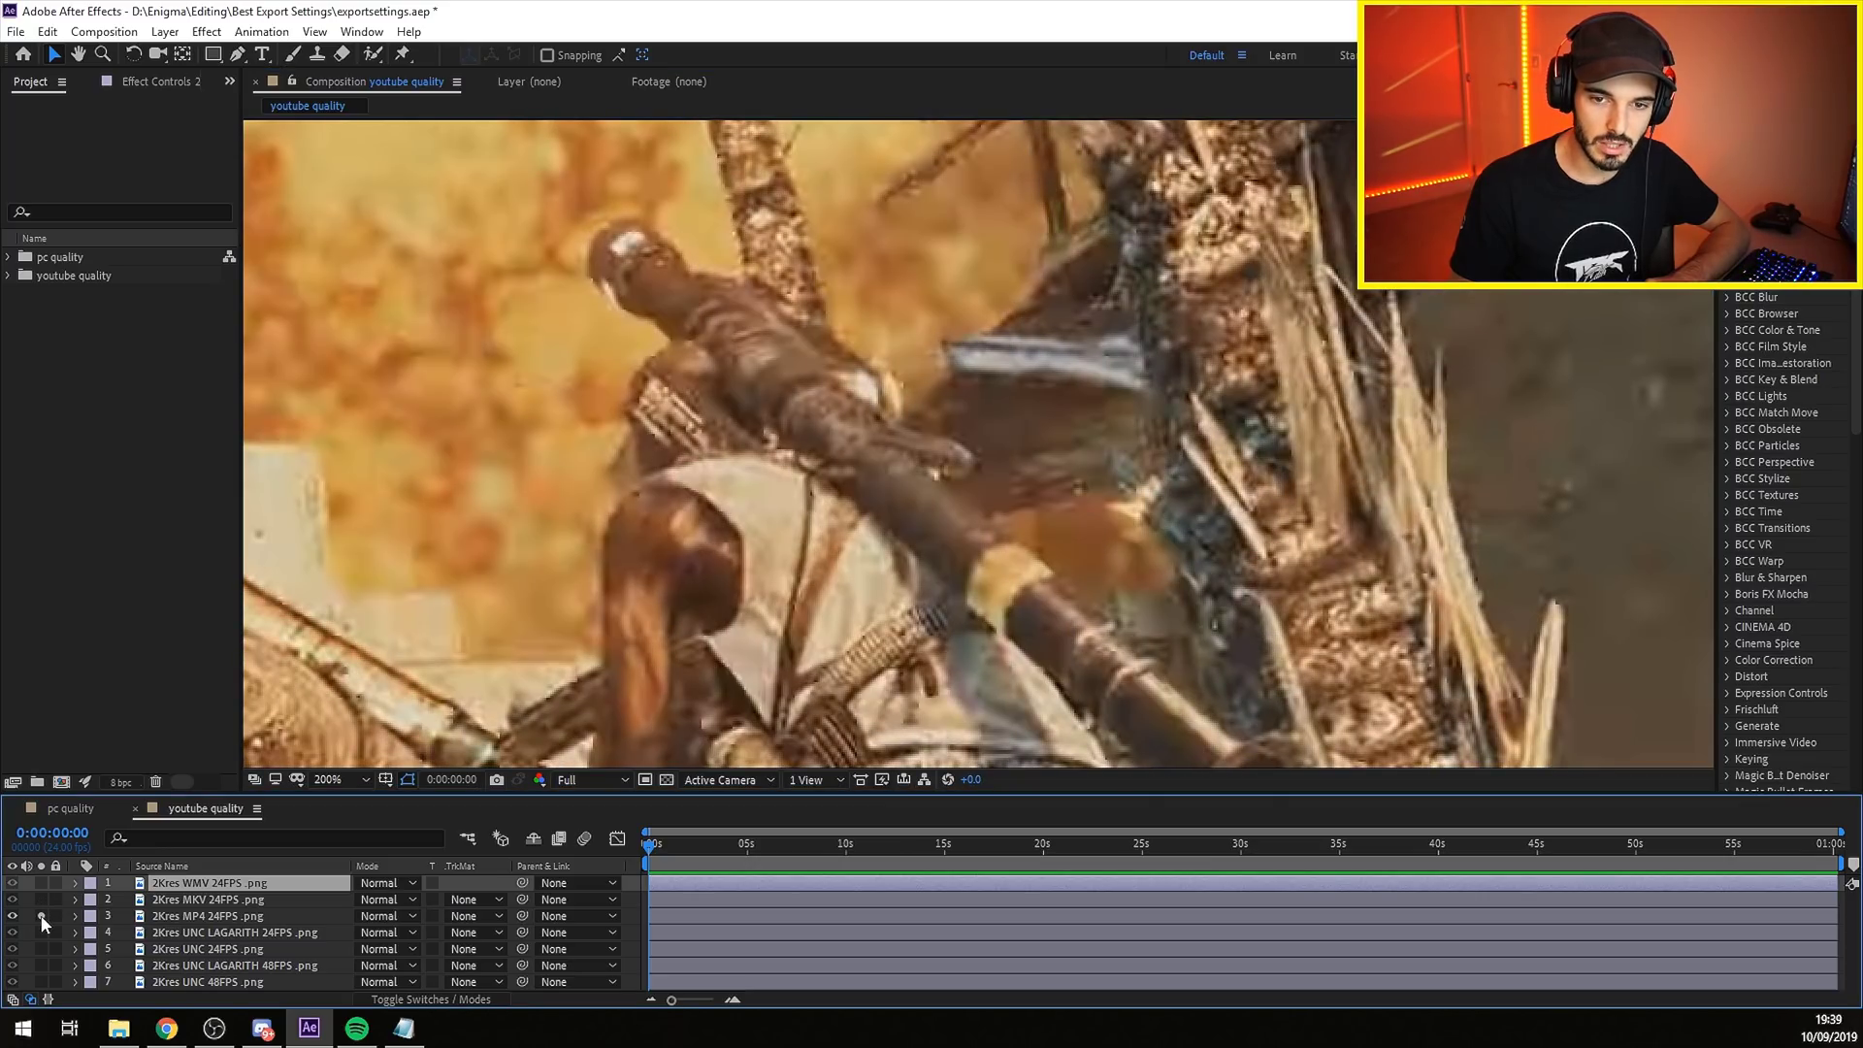
pyautogui.click(42, 916)
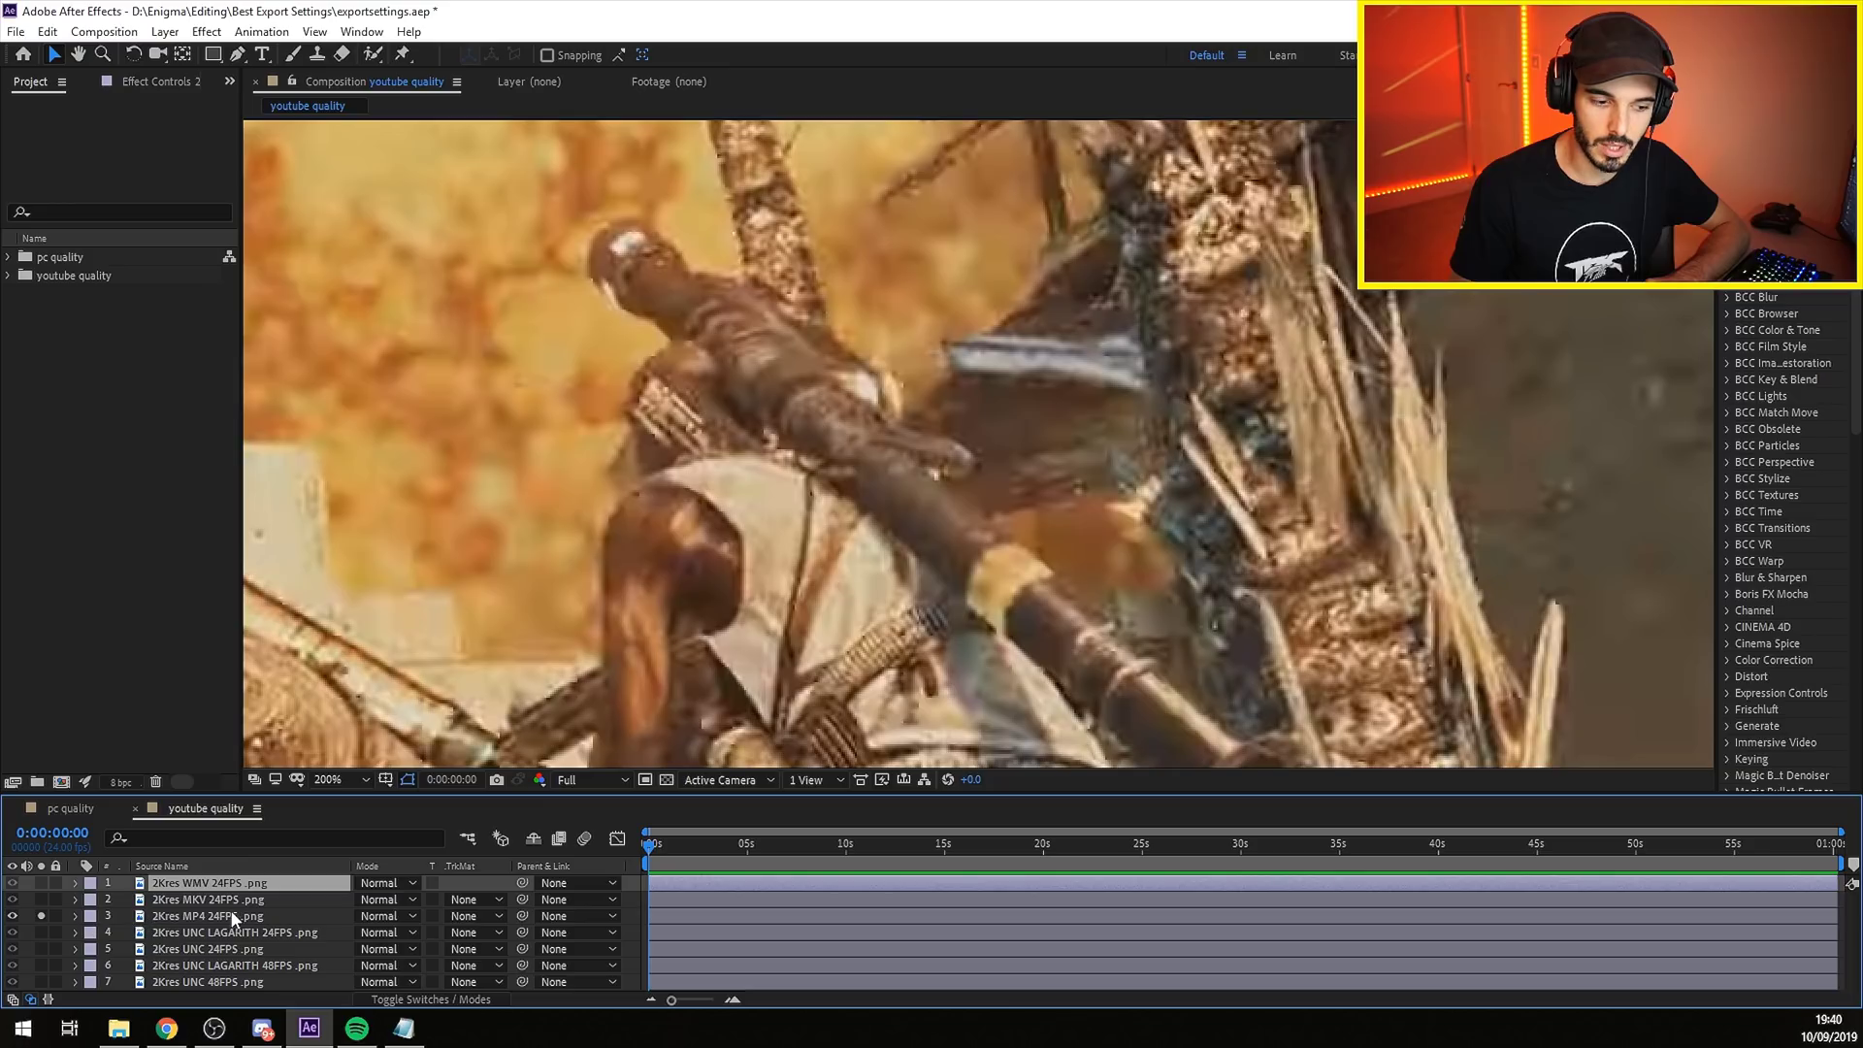
pyautogui.click(41, 916)
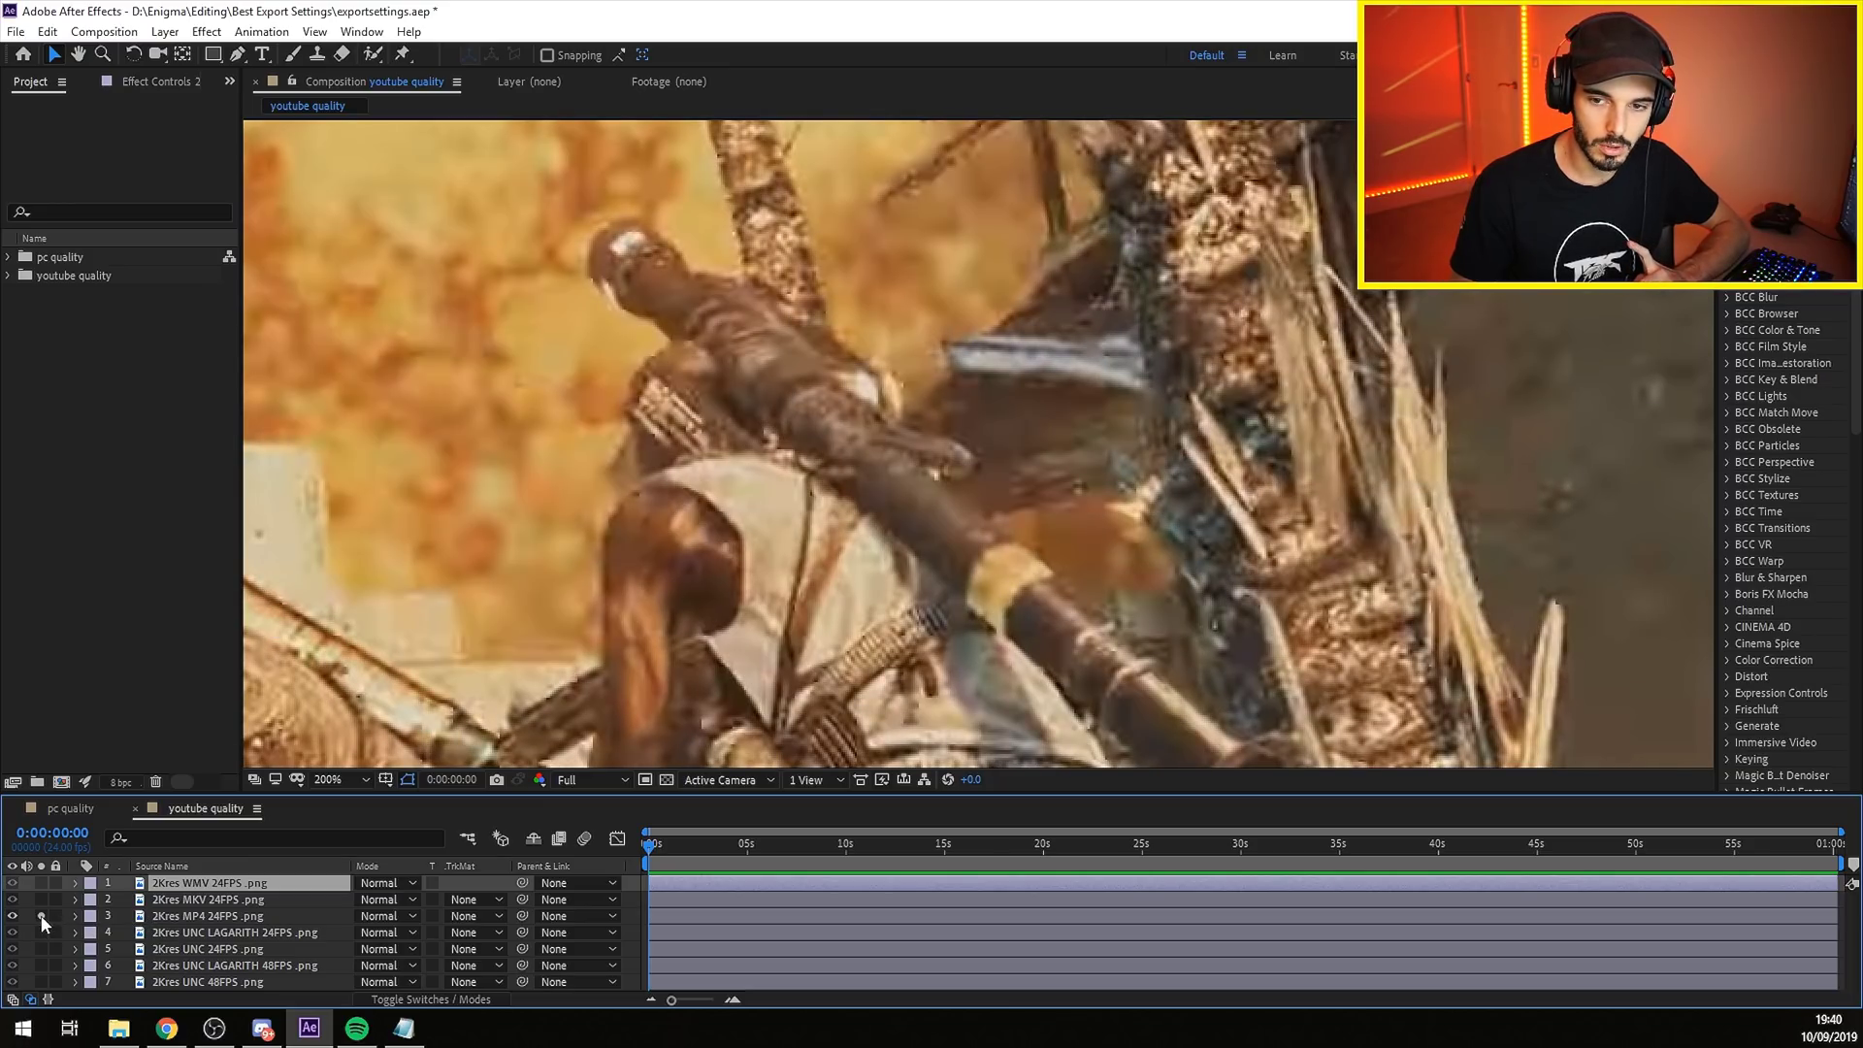
# Toggle solo on the UNC LAGARITH 24FPS layer to compare it, then turn solo off.
pyautogui.keyDown('alt'); pyautogui.click(41, 933); pyautogui.keyUp('alt')
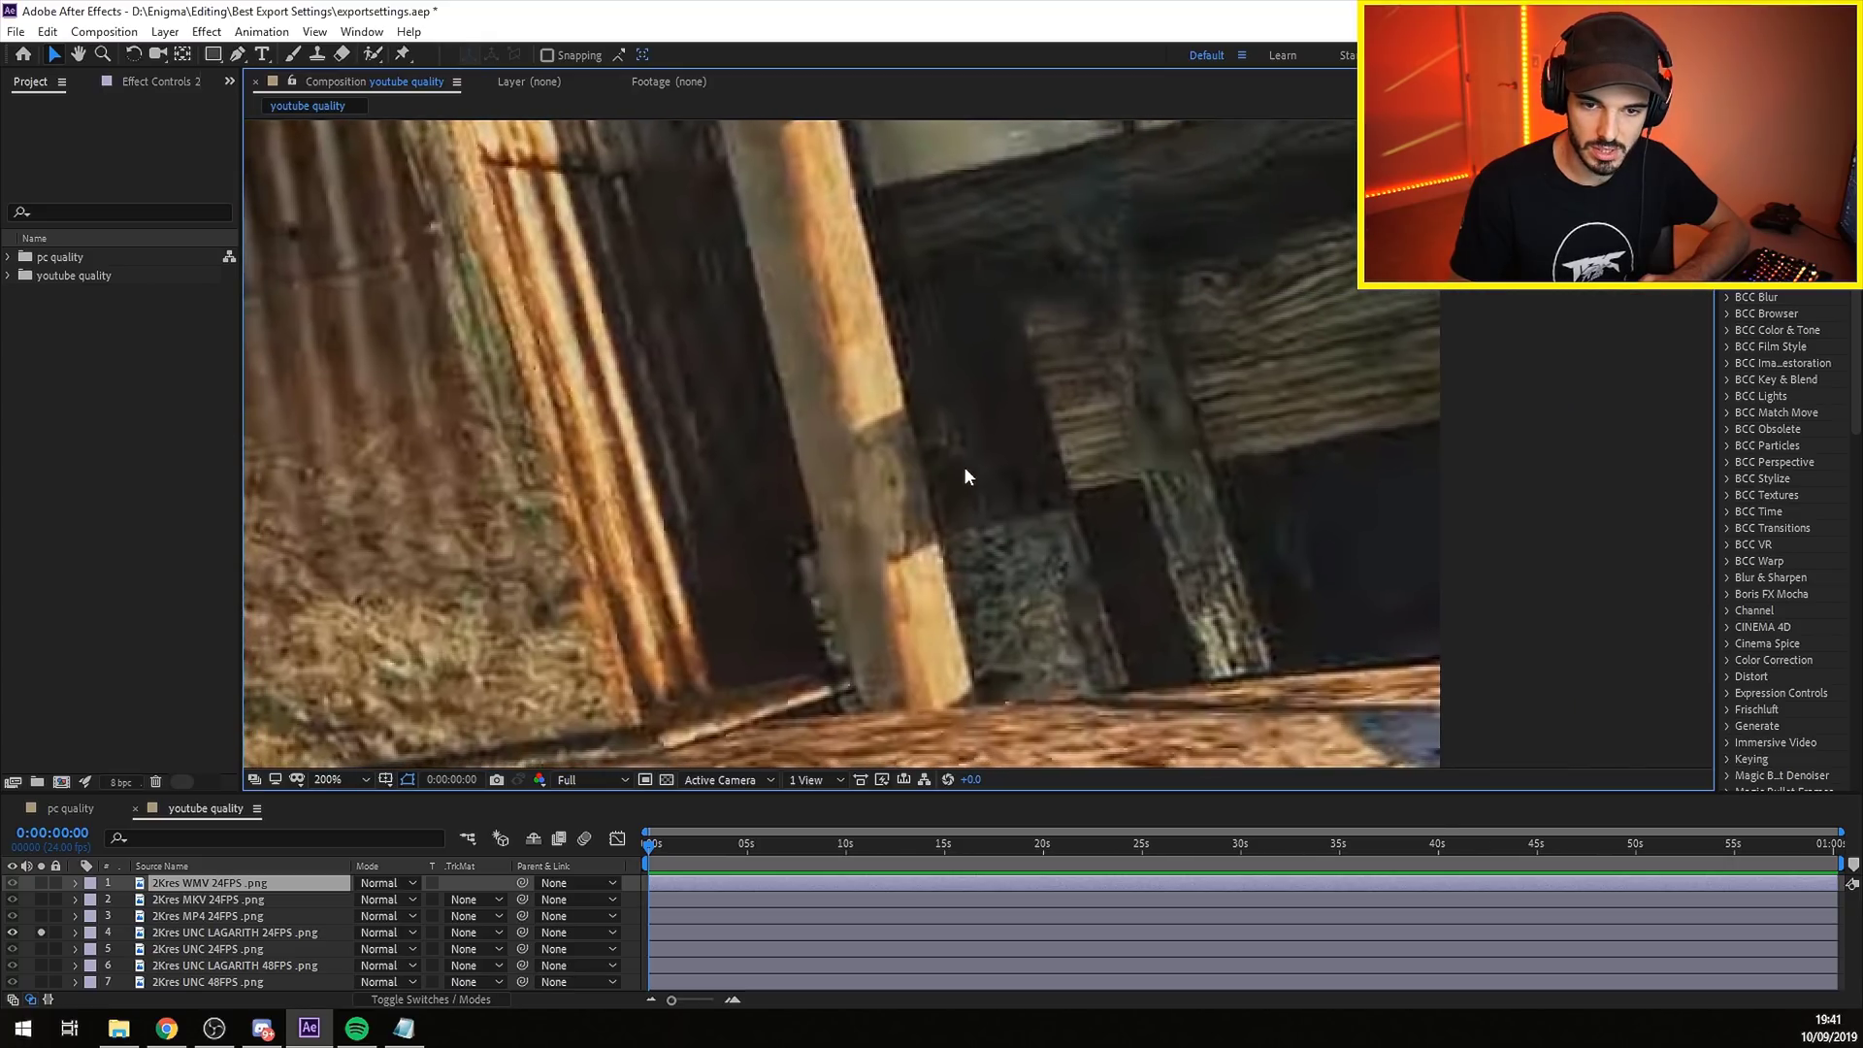
pyautogui.click(41, 933)
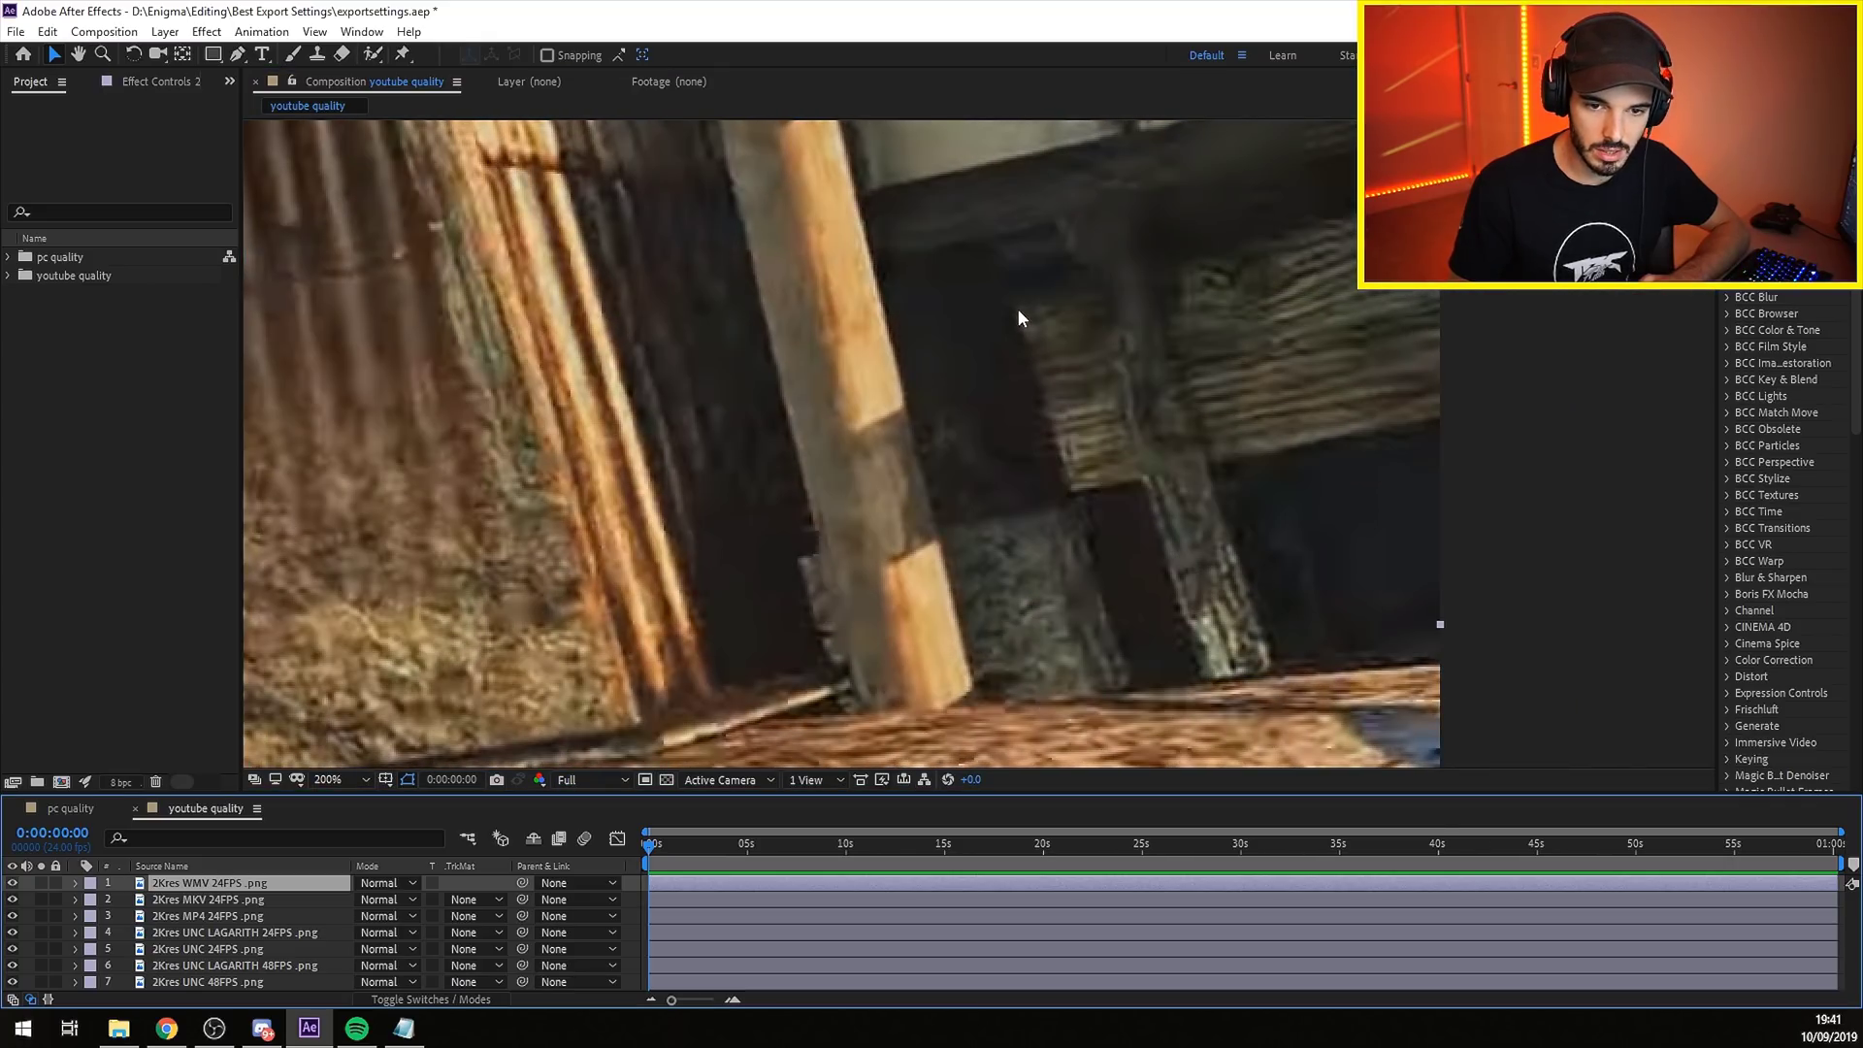
pyautogui.click(41, 932)
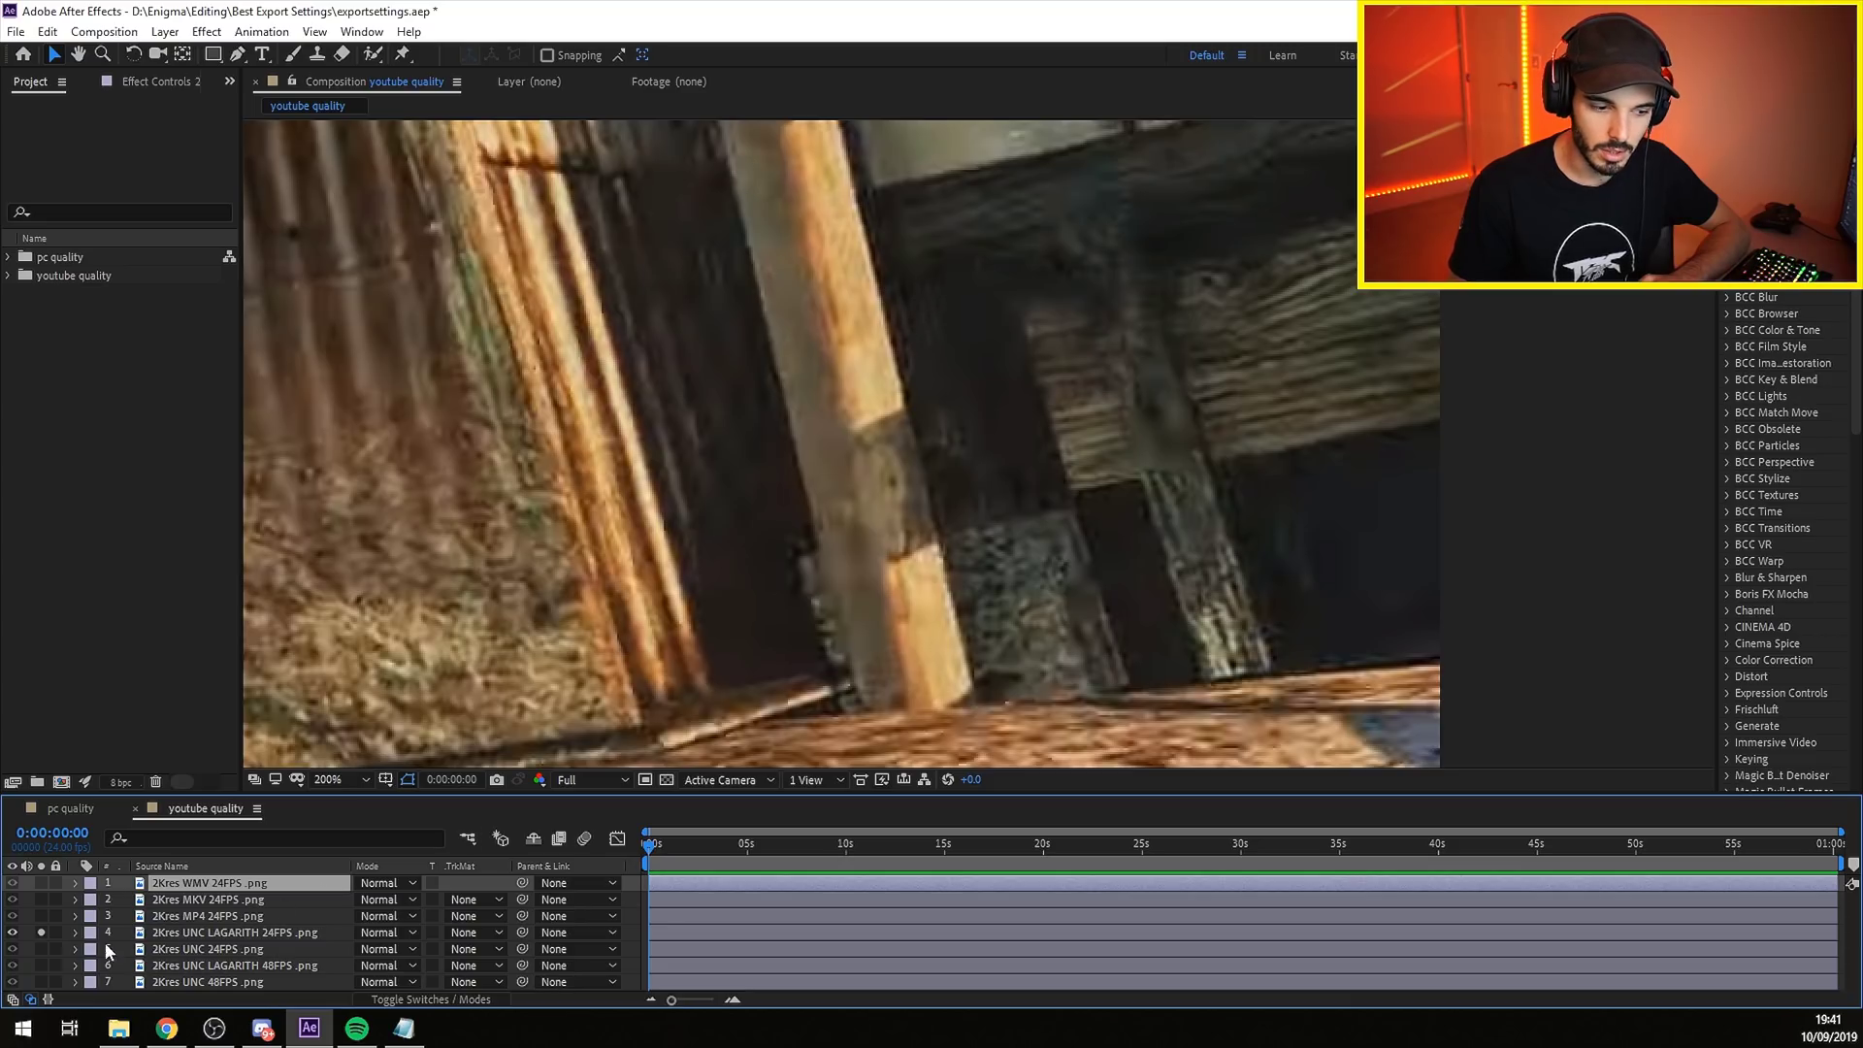
pyautogui.click(42, 932)
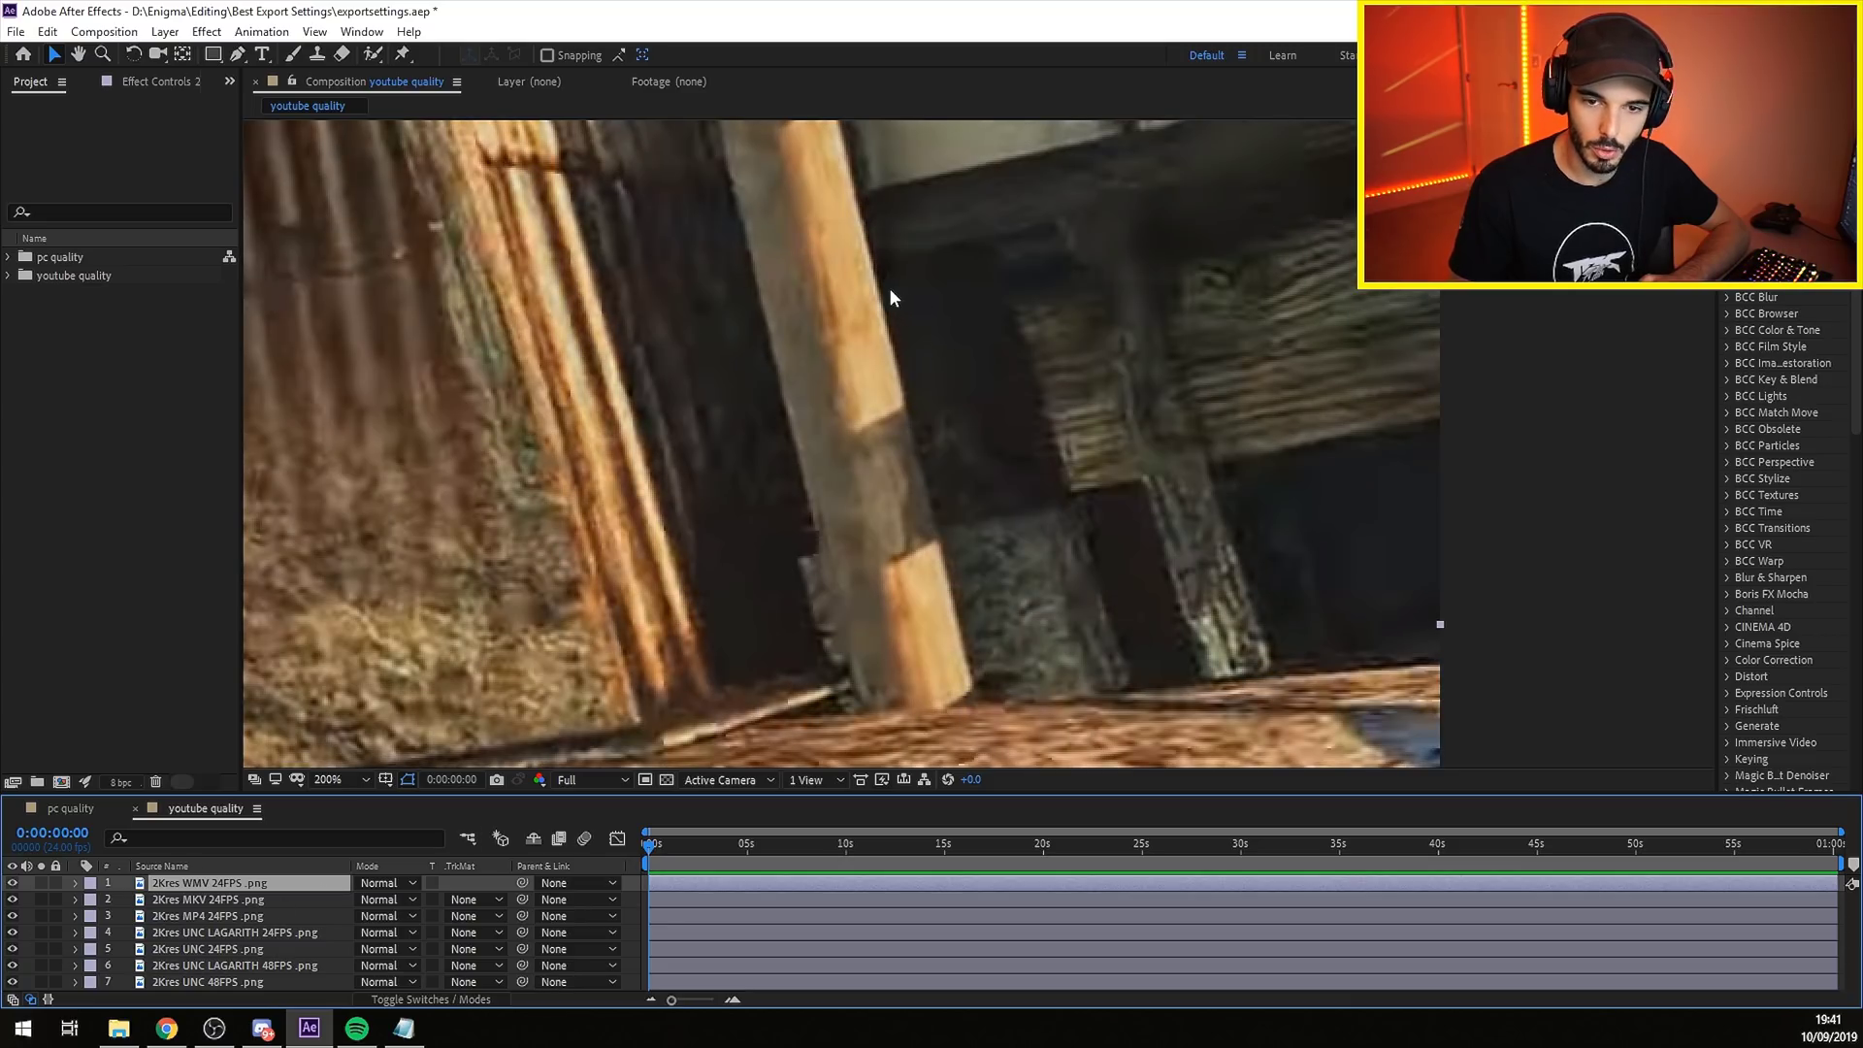
# Pan the close-up, then solo layer 5 (2Kres UNC 24FPS) and layer 7 (2Kres UNC 48FPS).
pyautogui.scroll(-4, 970, 317)
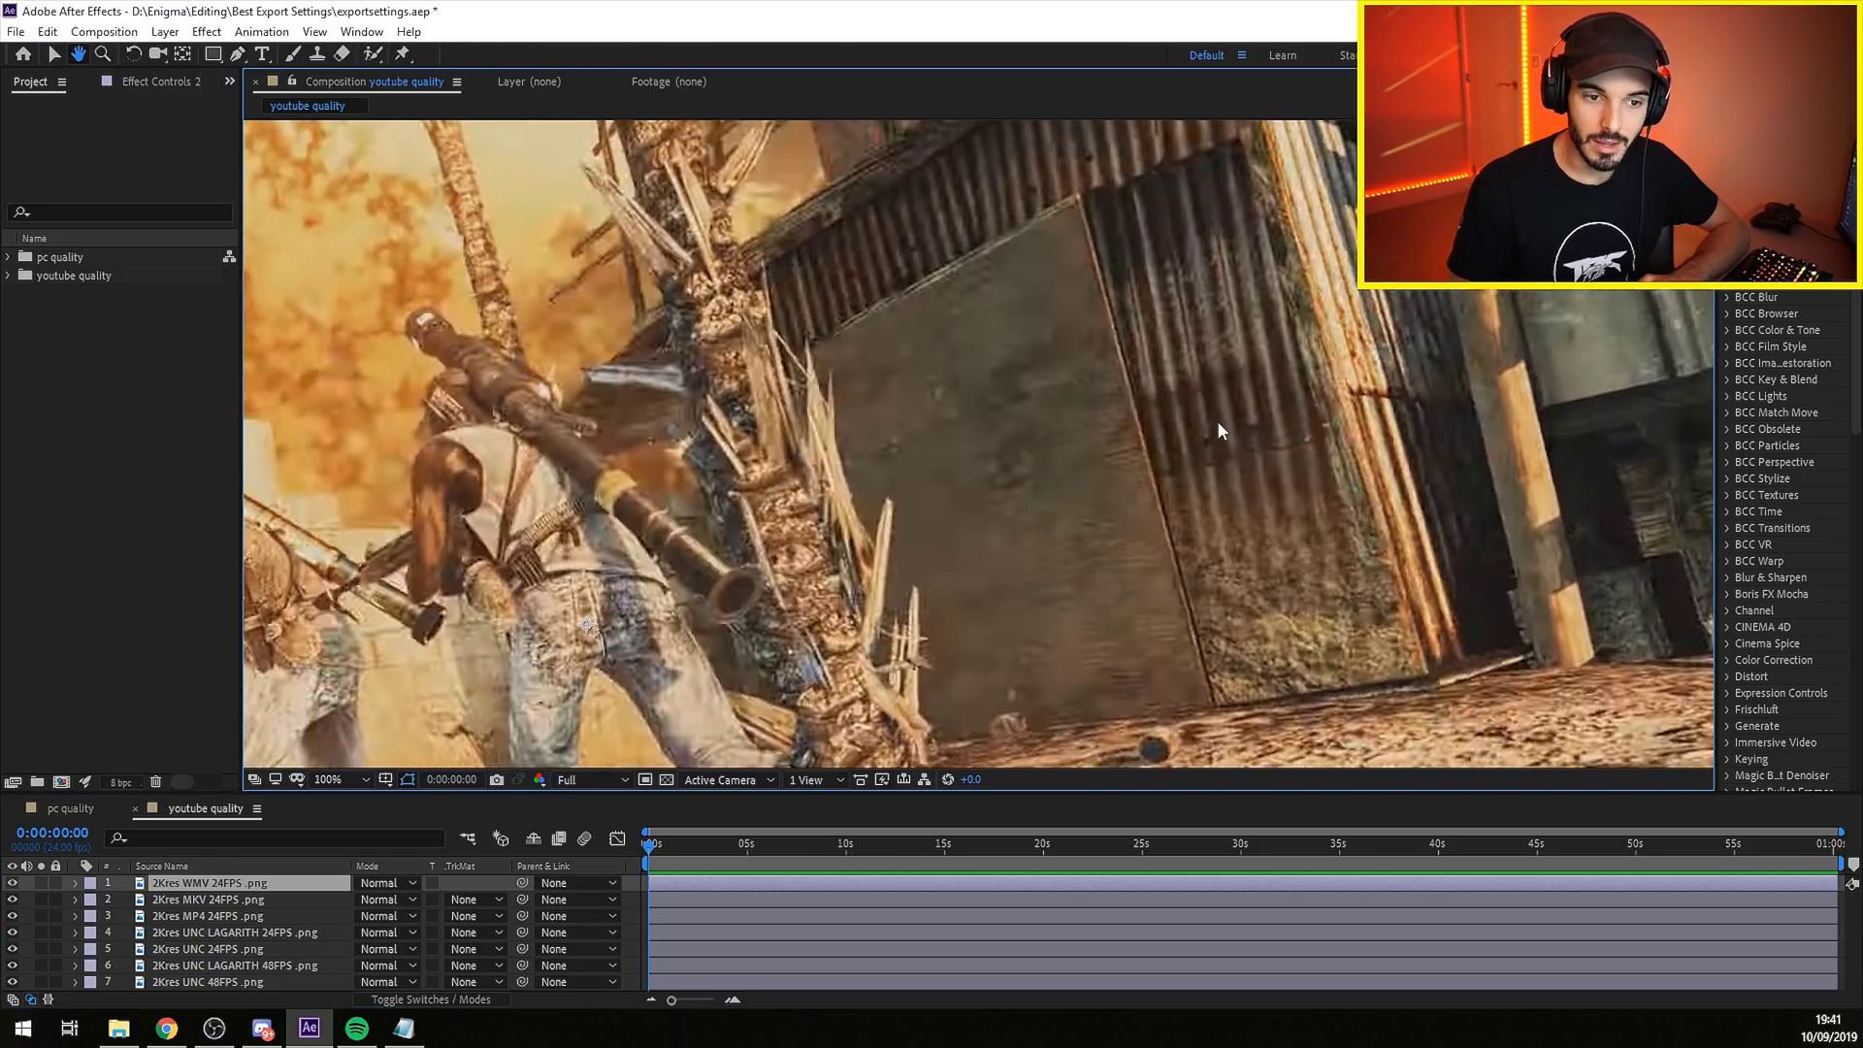
pyautogui.scroll(4, 1034, 422)
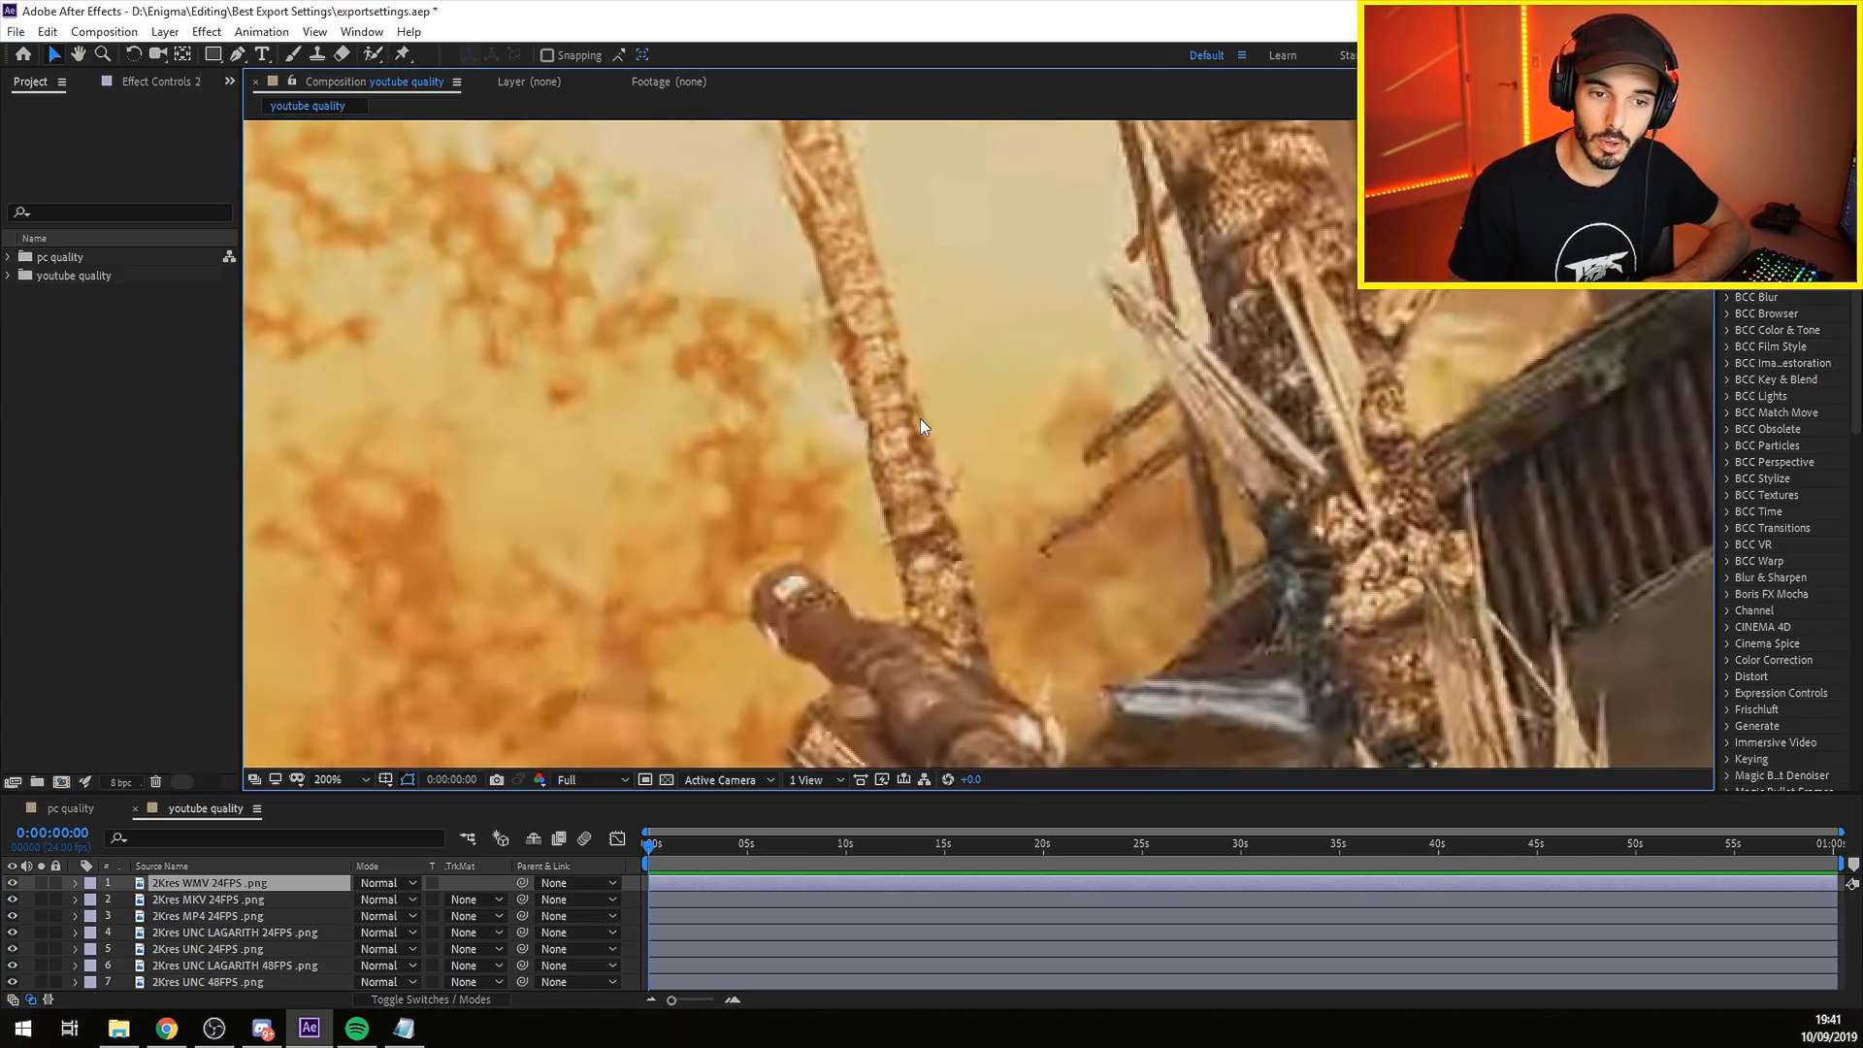
pyautogui.moveTo(922, 424); pyautogui.dragTo(1033, 617)
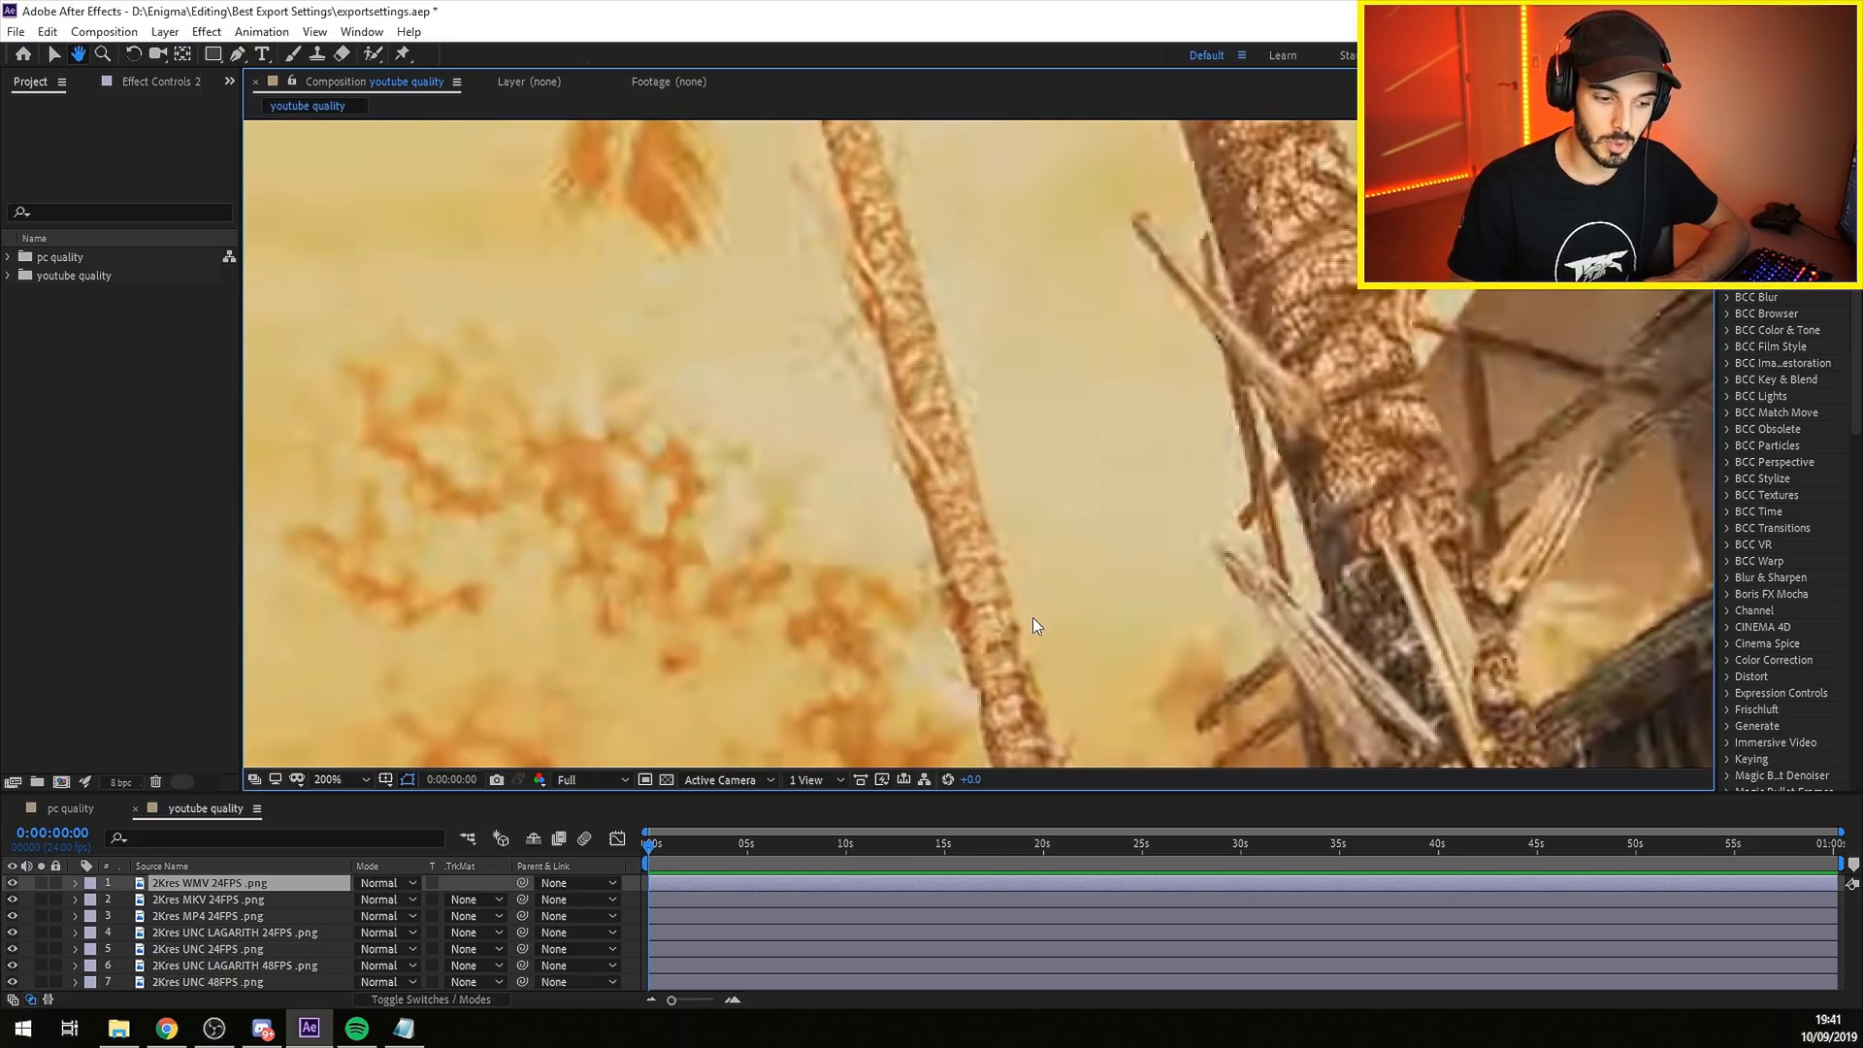
pyautogui.click(229, 935)
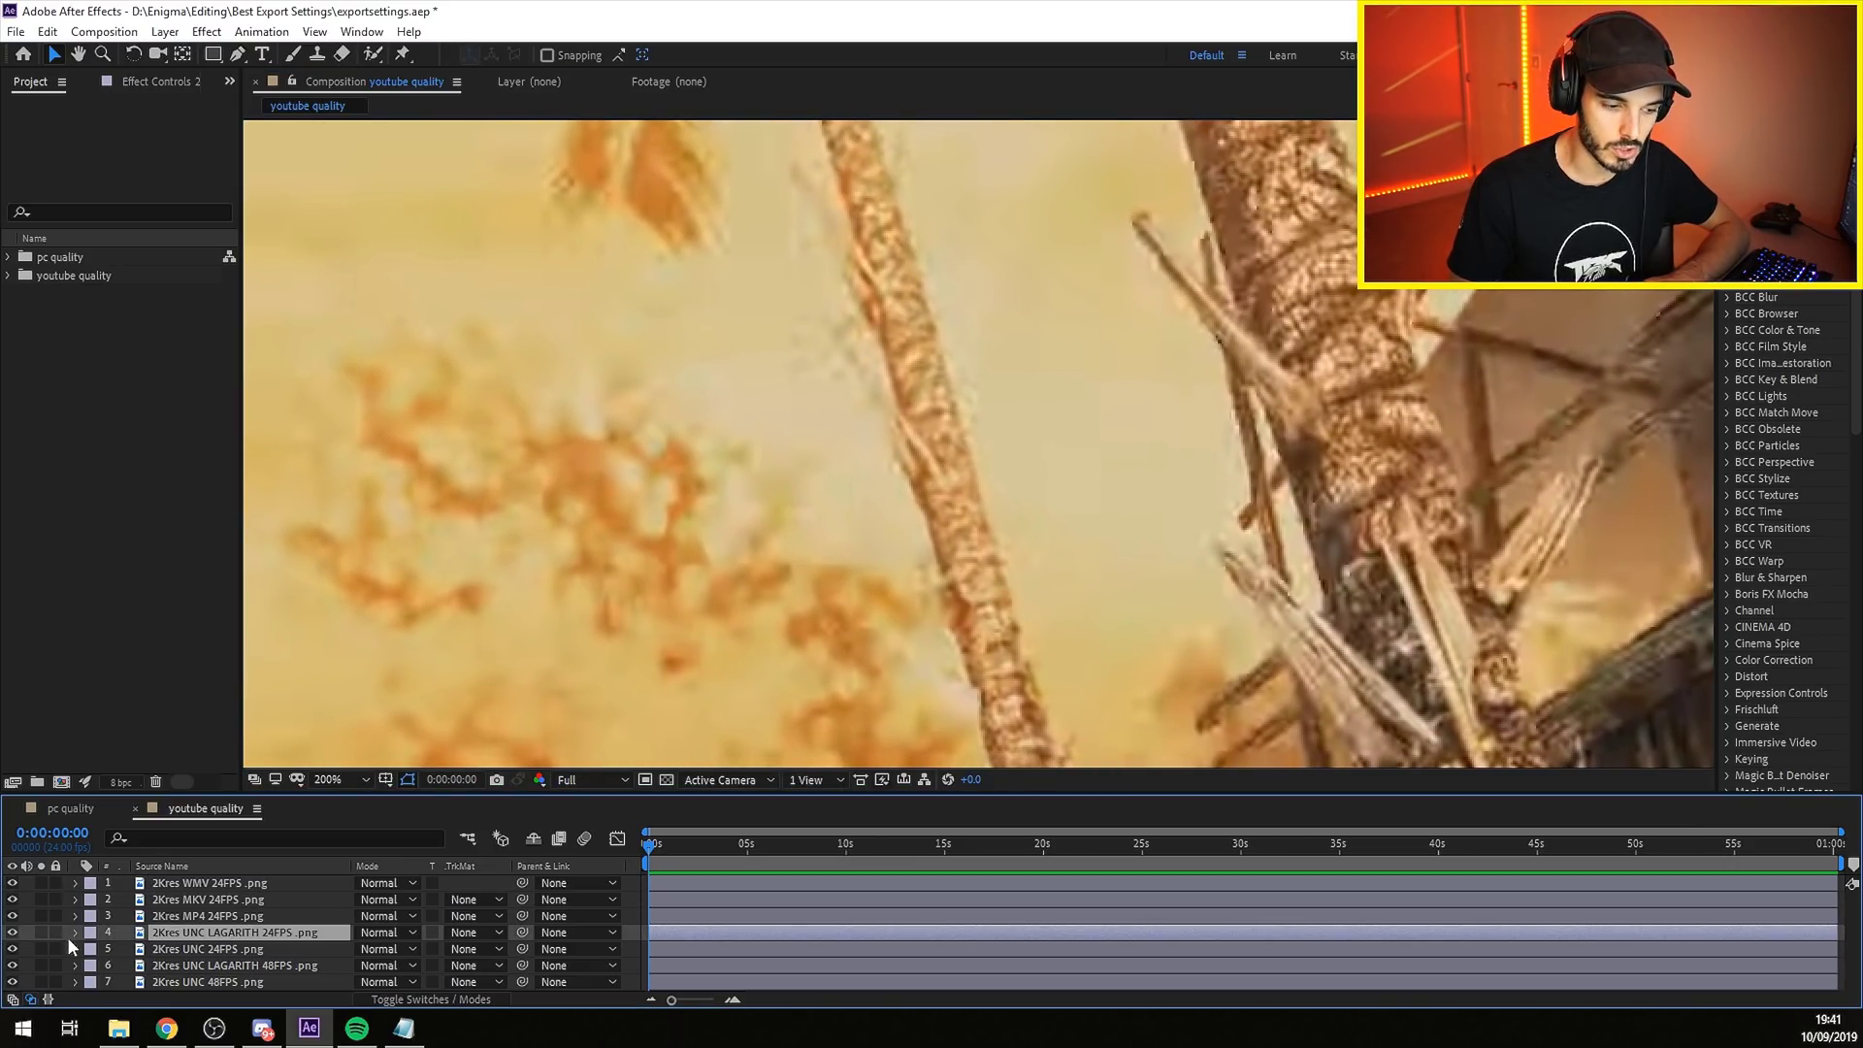
pyautogui.click(41, 948)
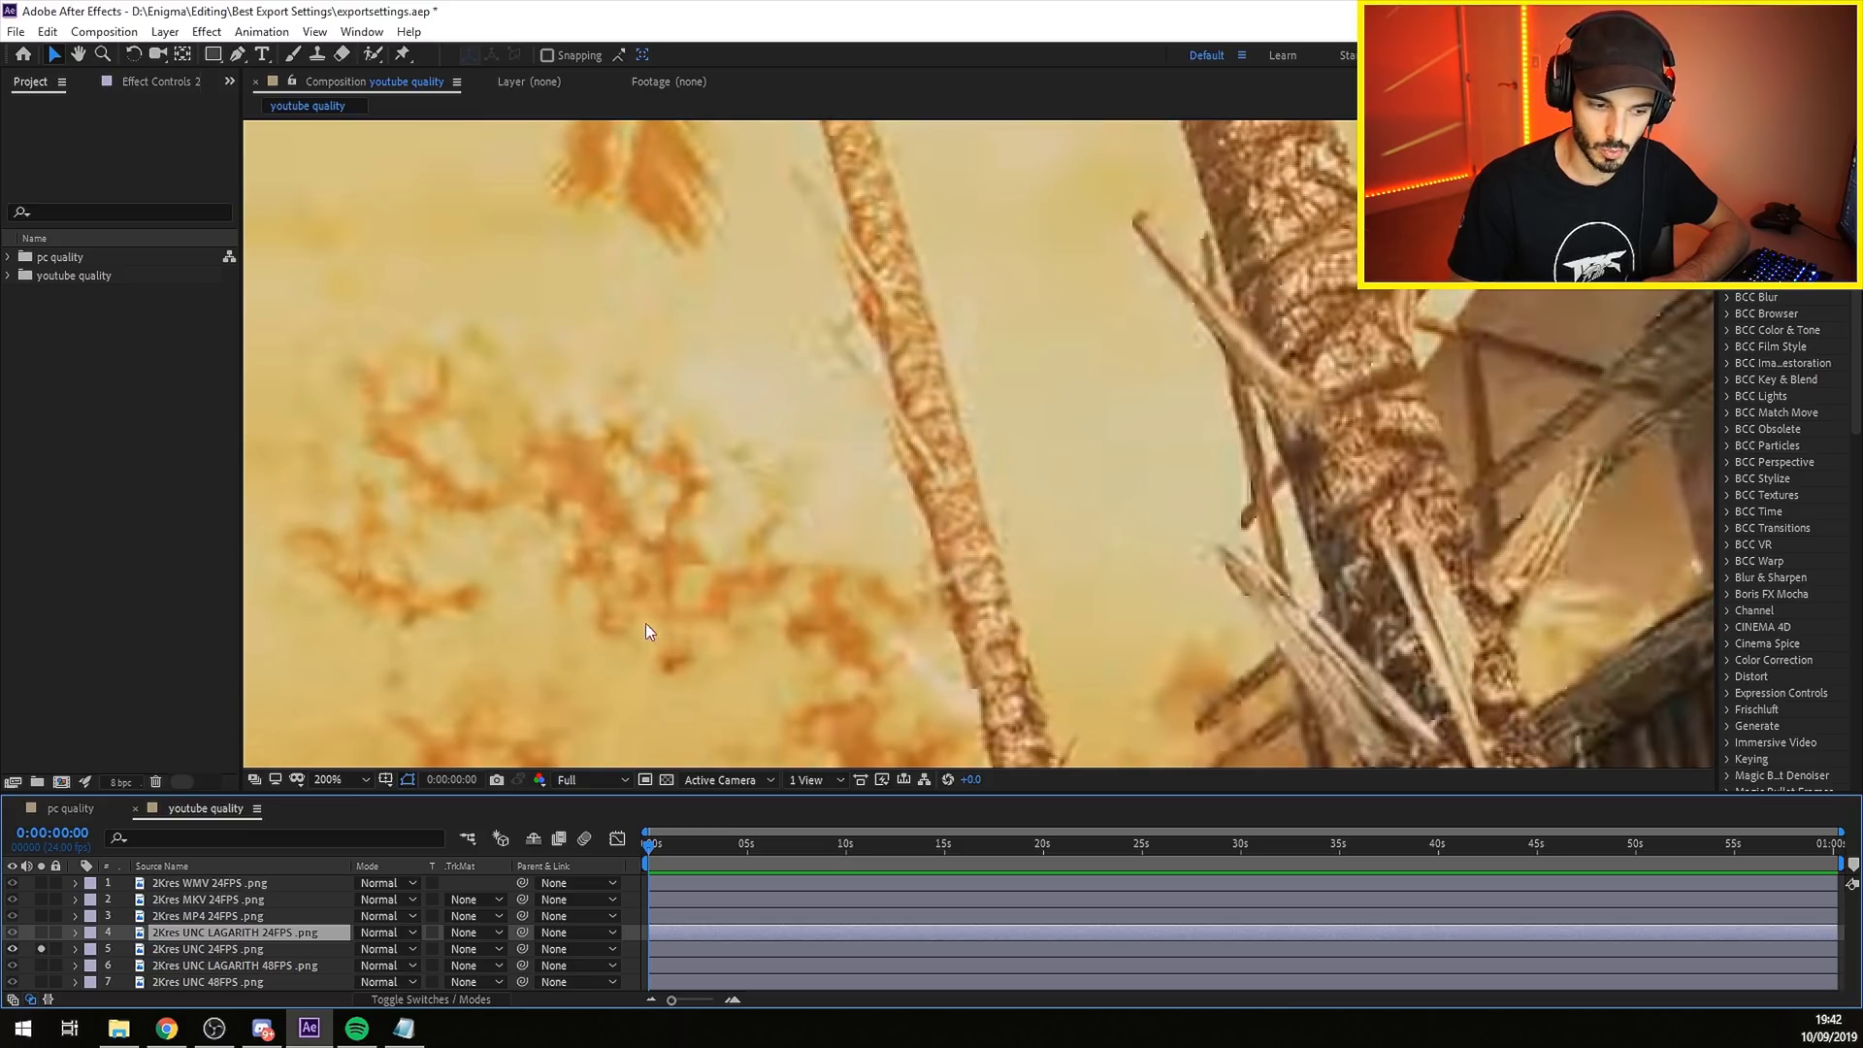
pyautogui.click(229, 950)
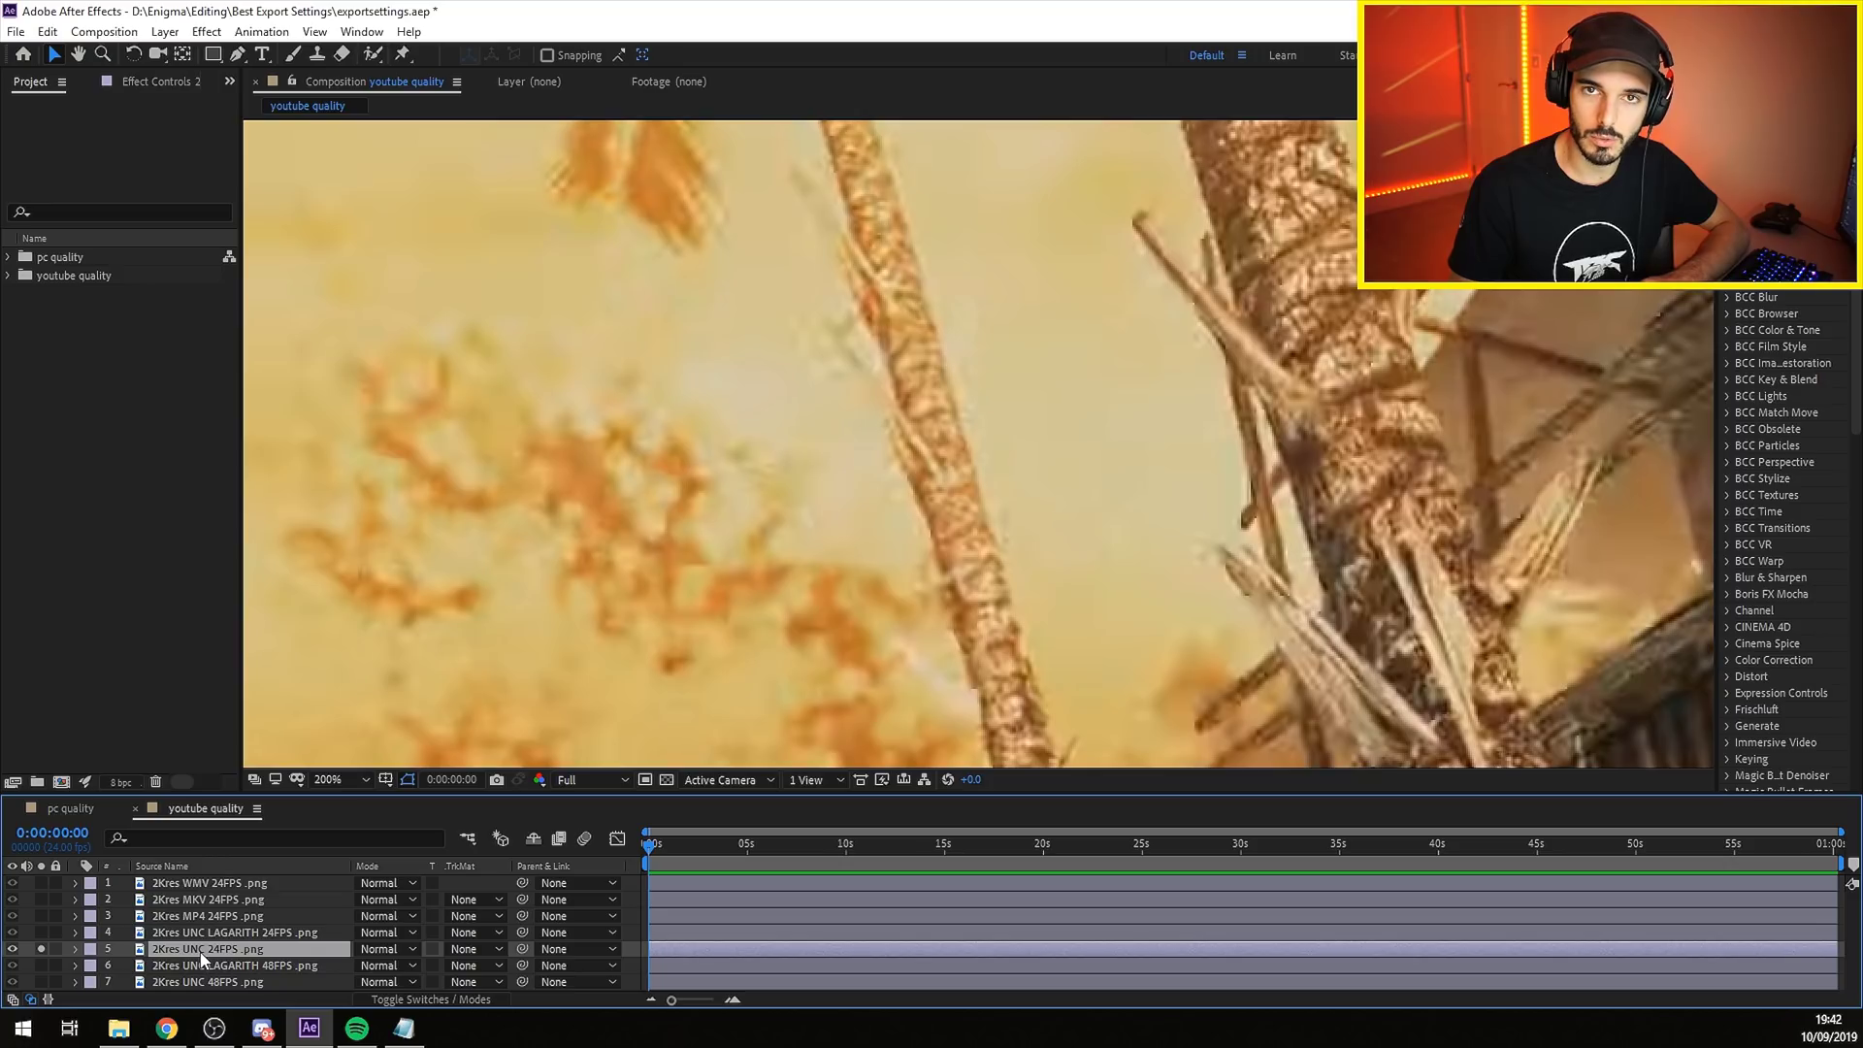
pyautogui.click(221, 982)
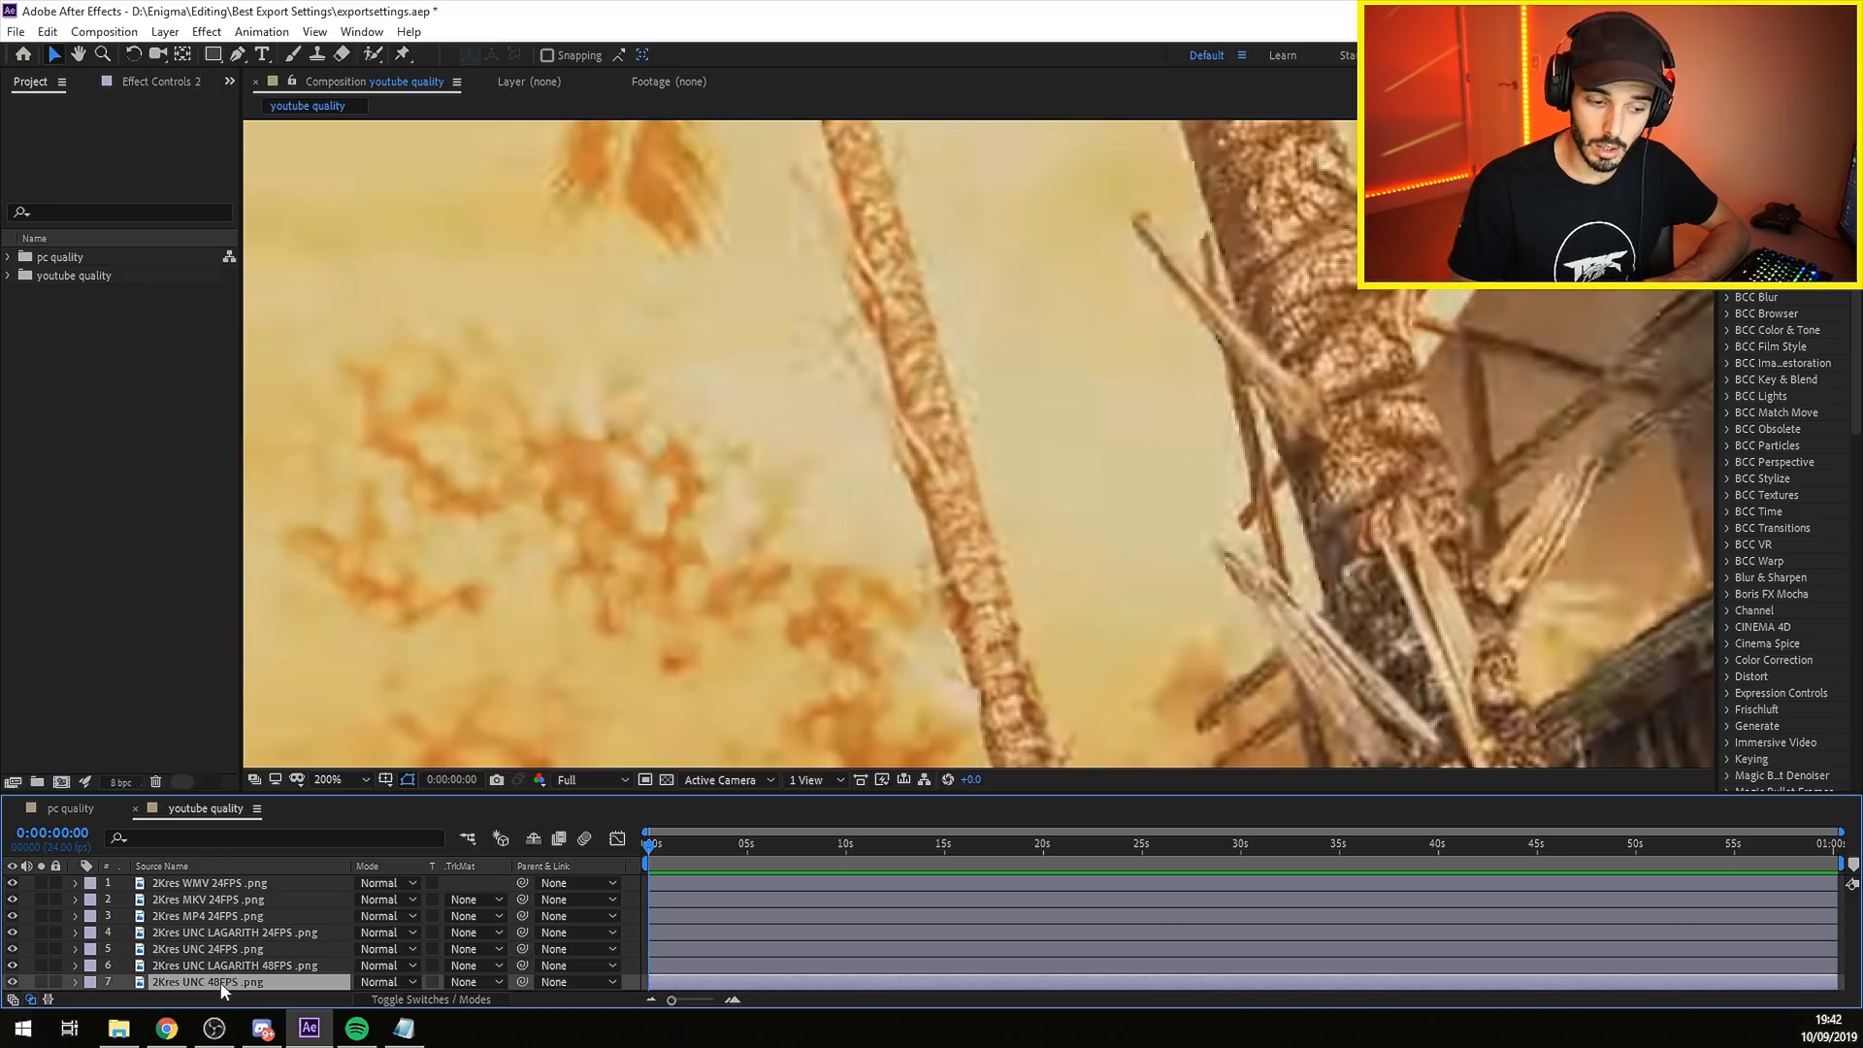
pyautogui.click(41, 982)
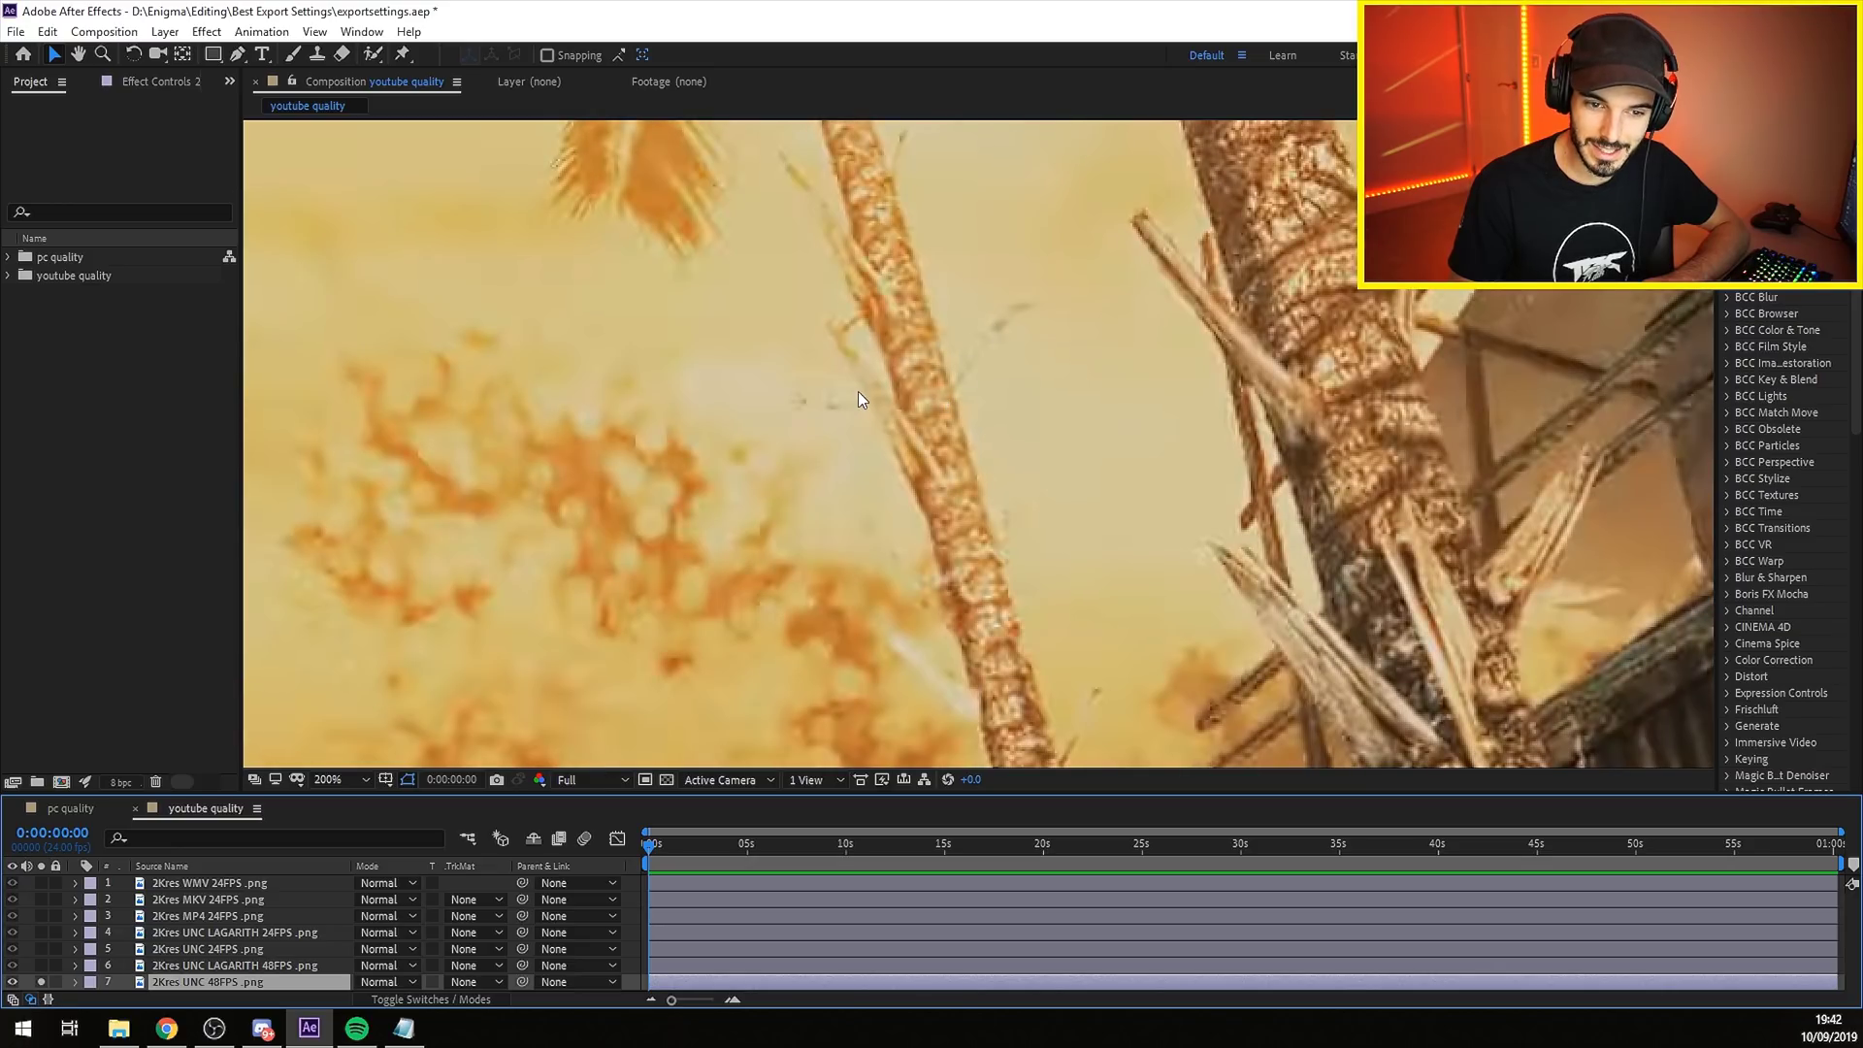
# Magnify onto the launcher and toggle the UNC 24FPS layer's solo to compare it with 48FPS.
pyautogui.moveTo(974, 555); pyautogui.dragTo(784, 445)
pyautogui.press('v')
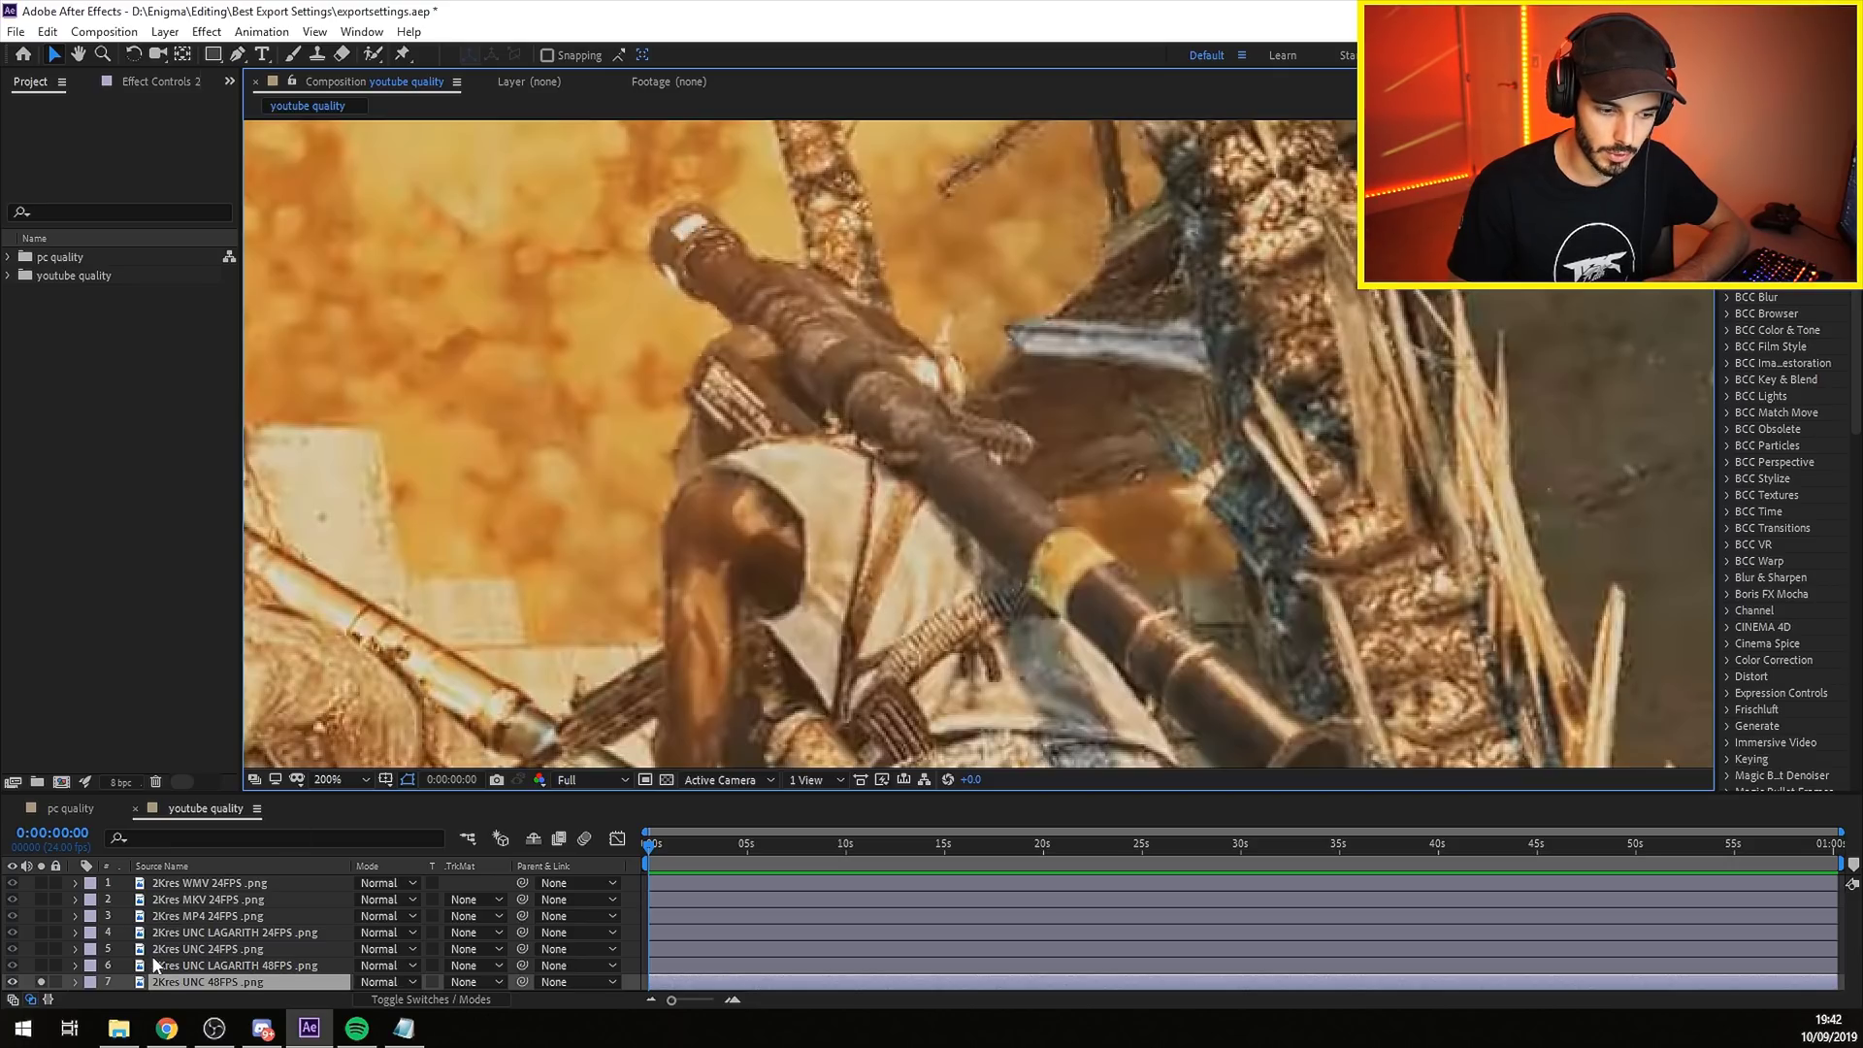
pyautogui.click(41, 949)
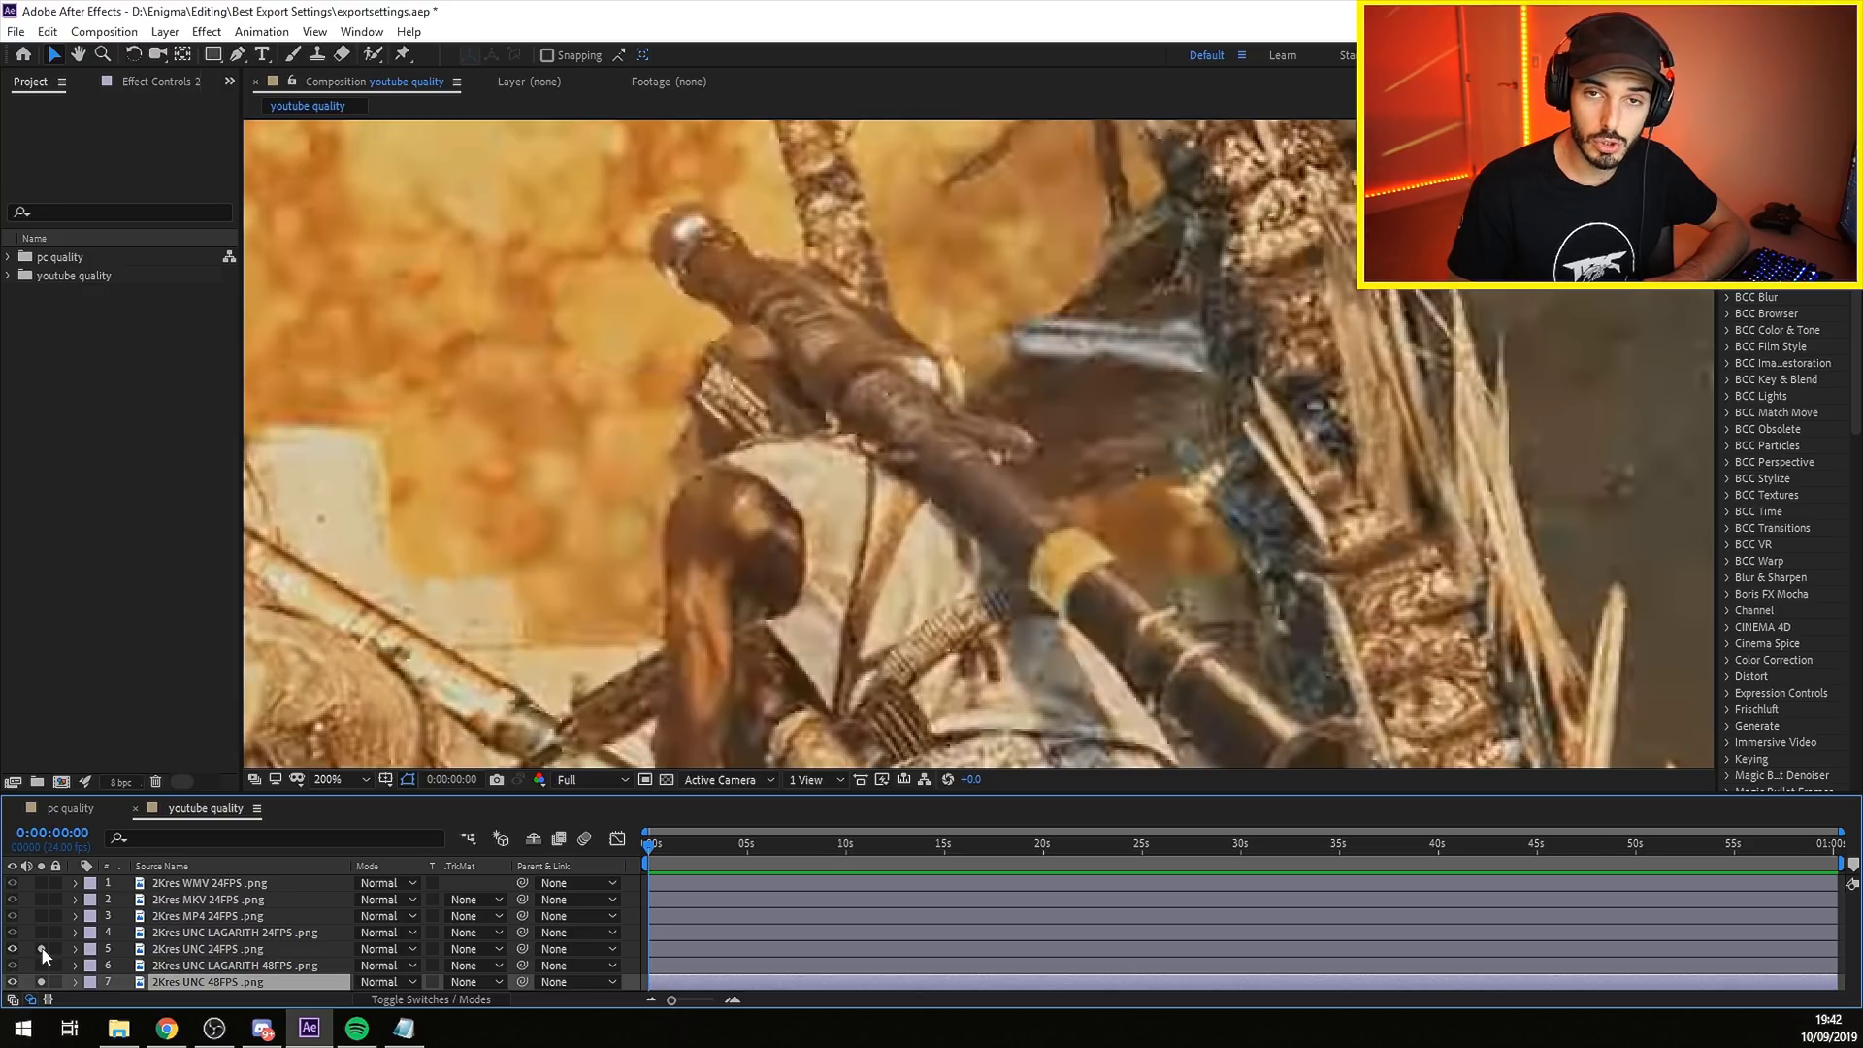
pyautogui.scroll(2, 722, 326)
pyautogui.moveTo(722, 326); pyautogui.dragTo(1077, 522)
pyautogui.press('v')
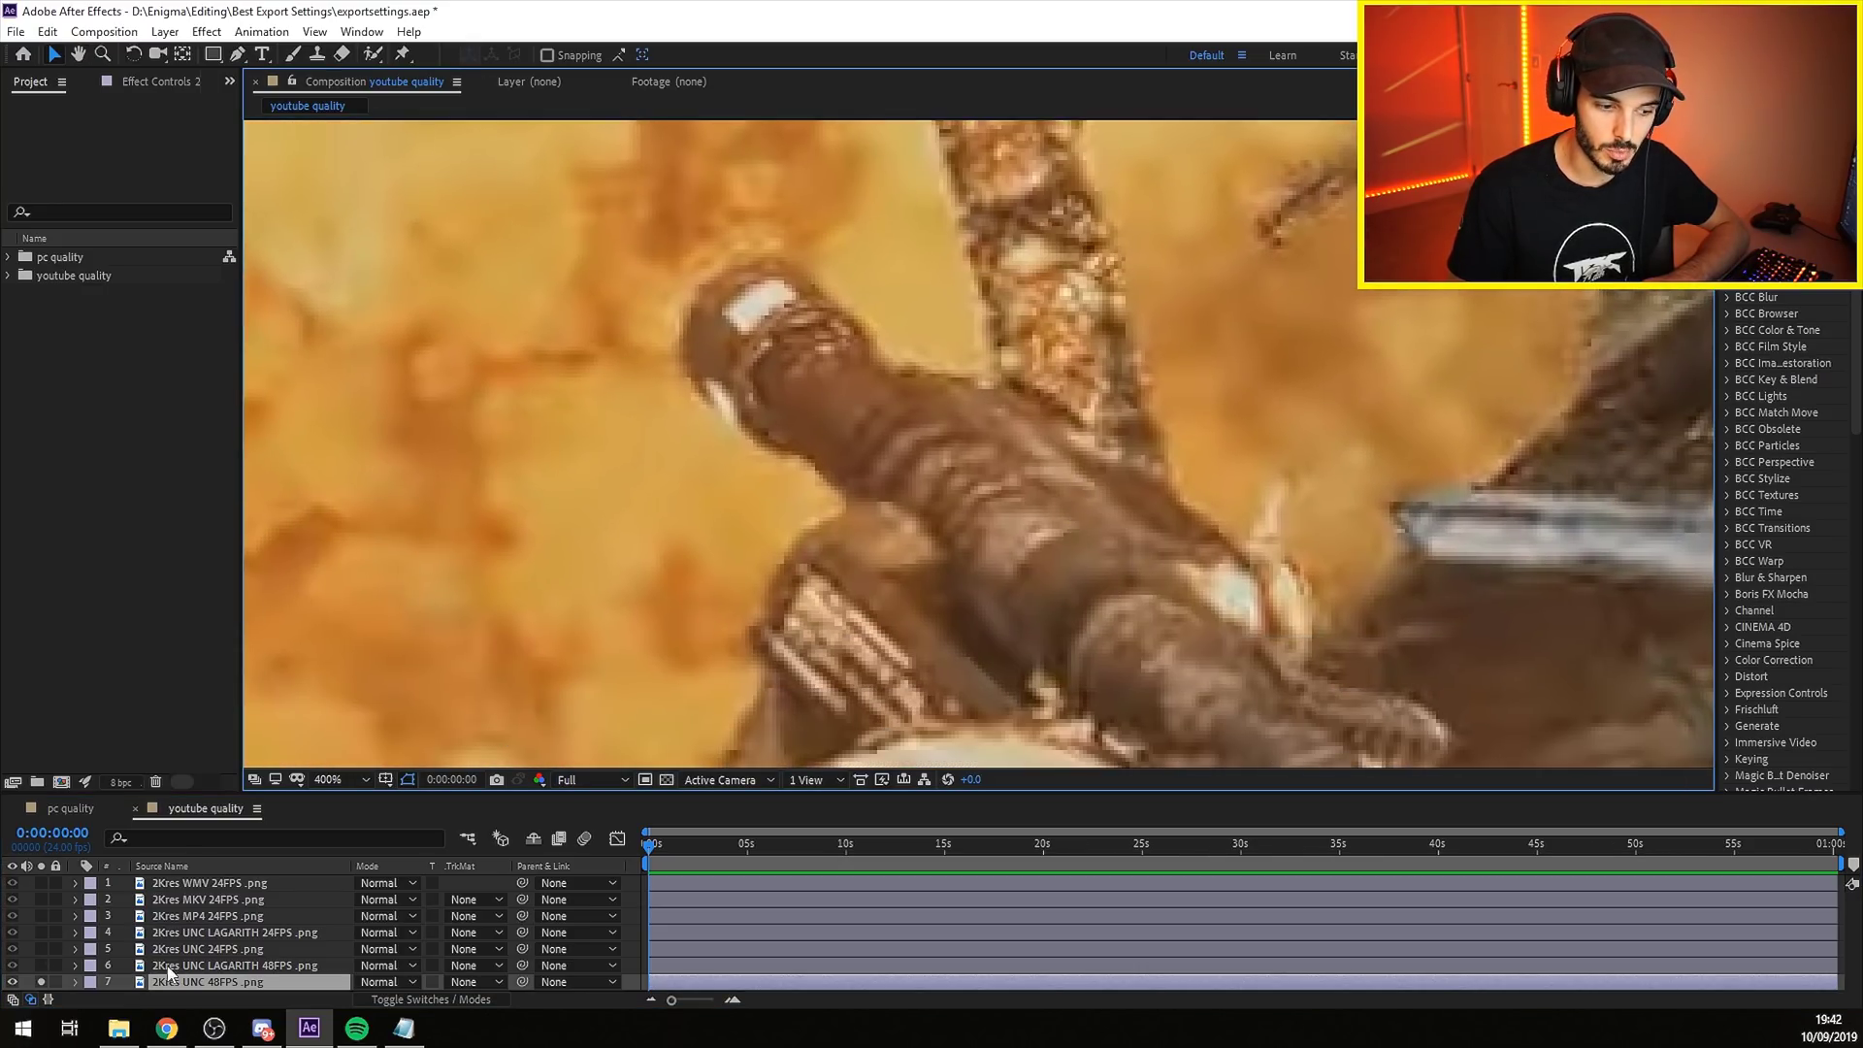
pyautogui.click(40, 948)
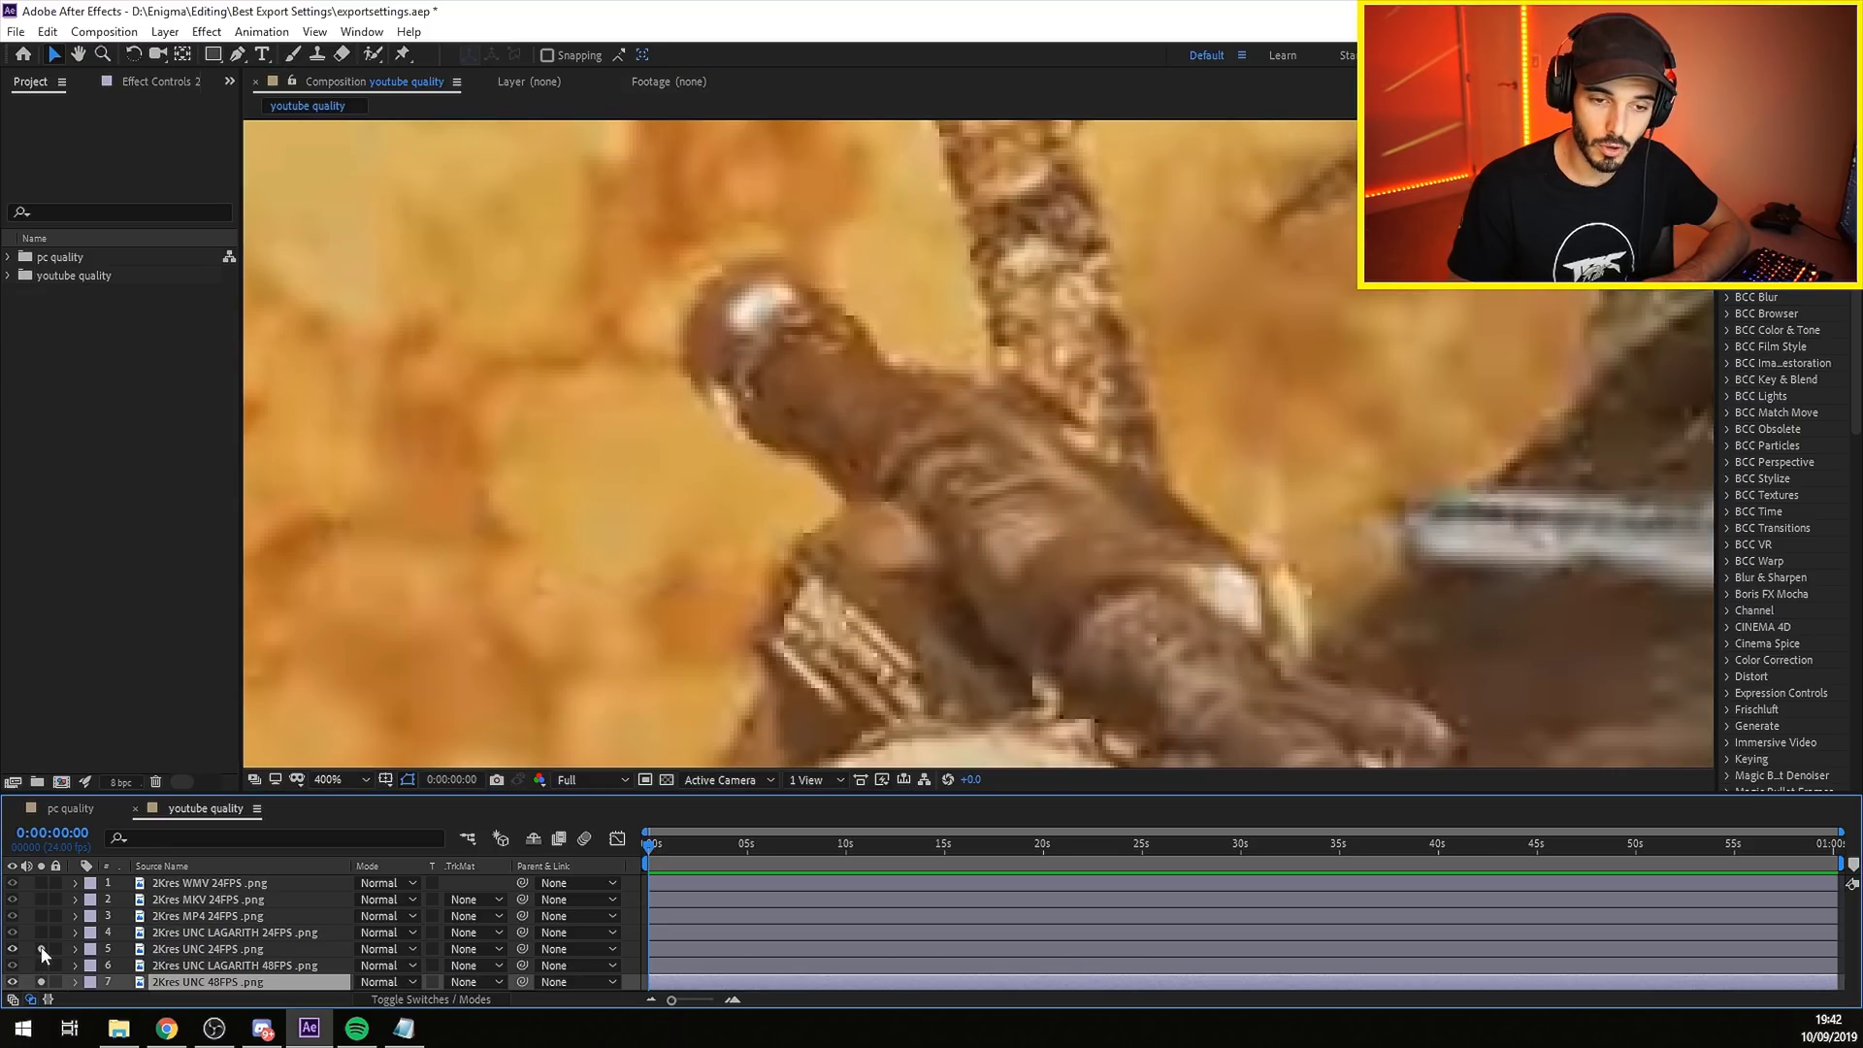
pyautogui.click(41, 948)
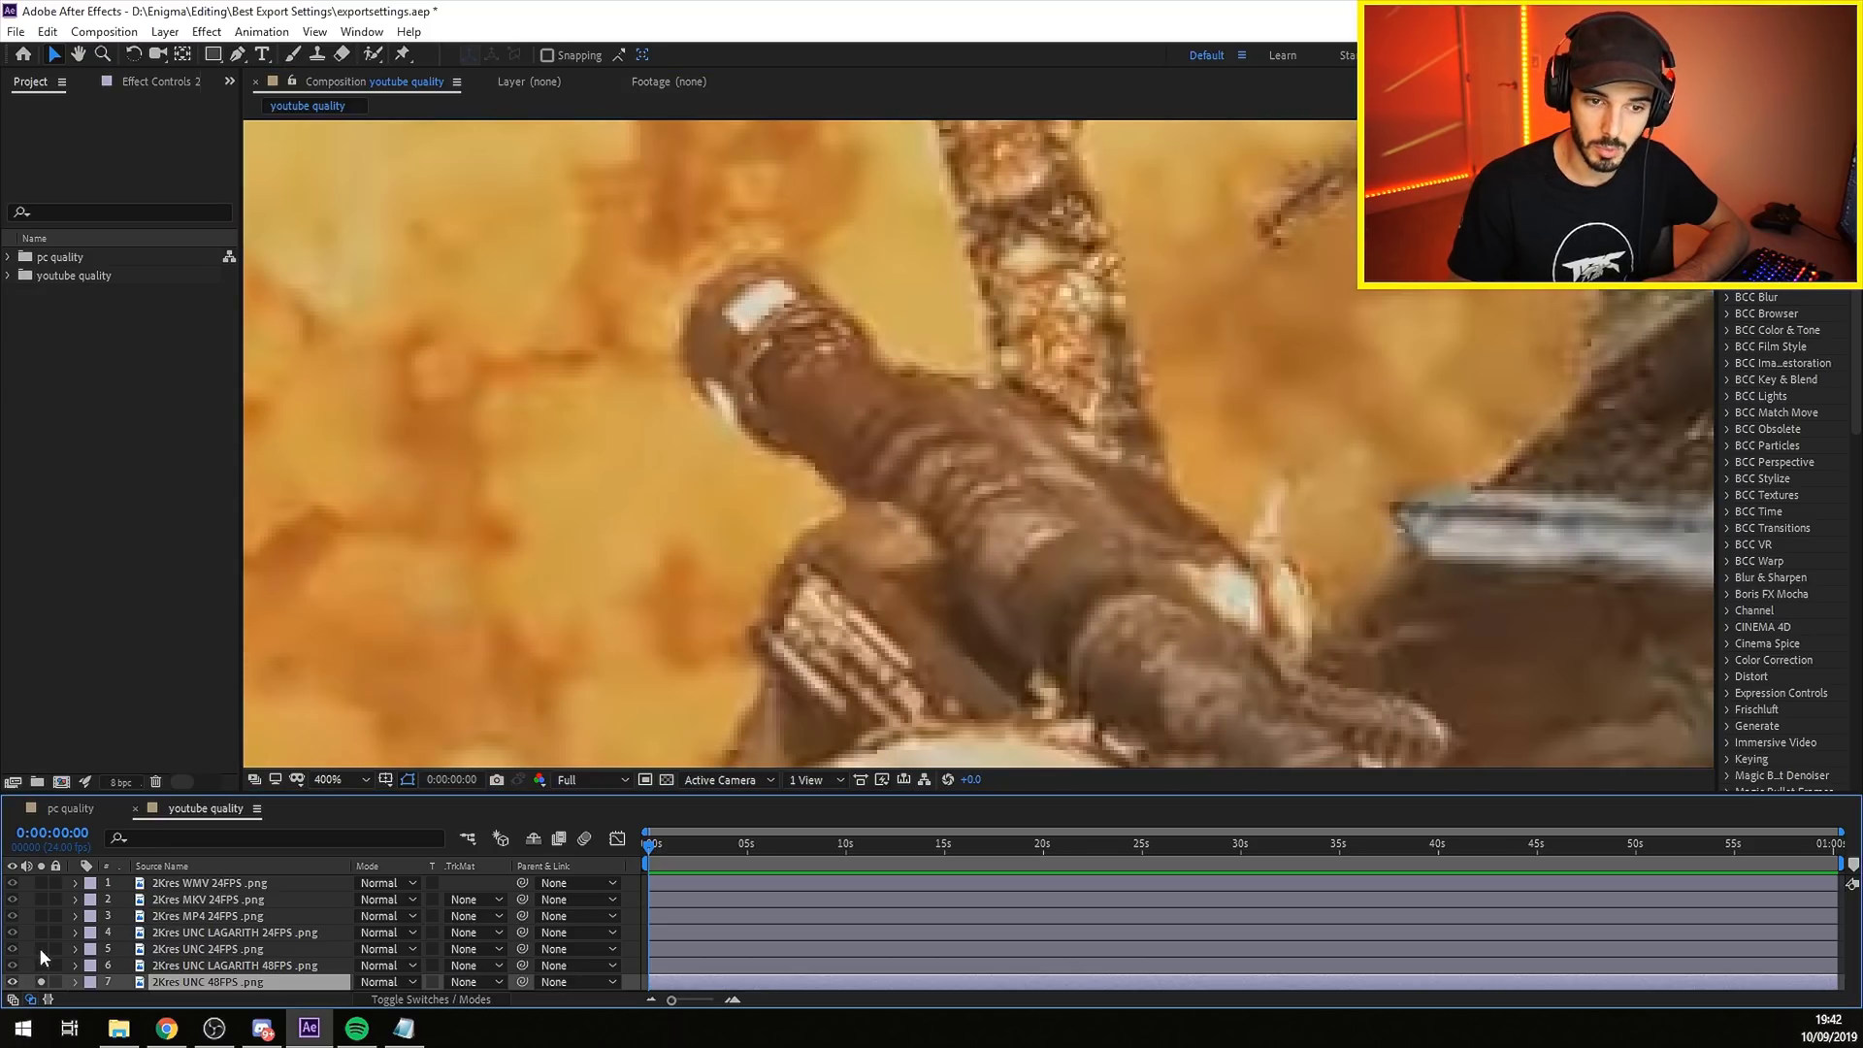
pyautogui.click(41, 948)
pyautogui.scroll(-4, 858, 526)
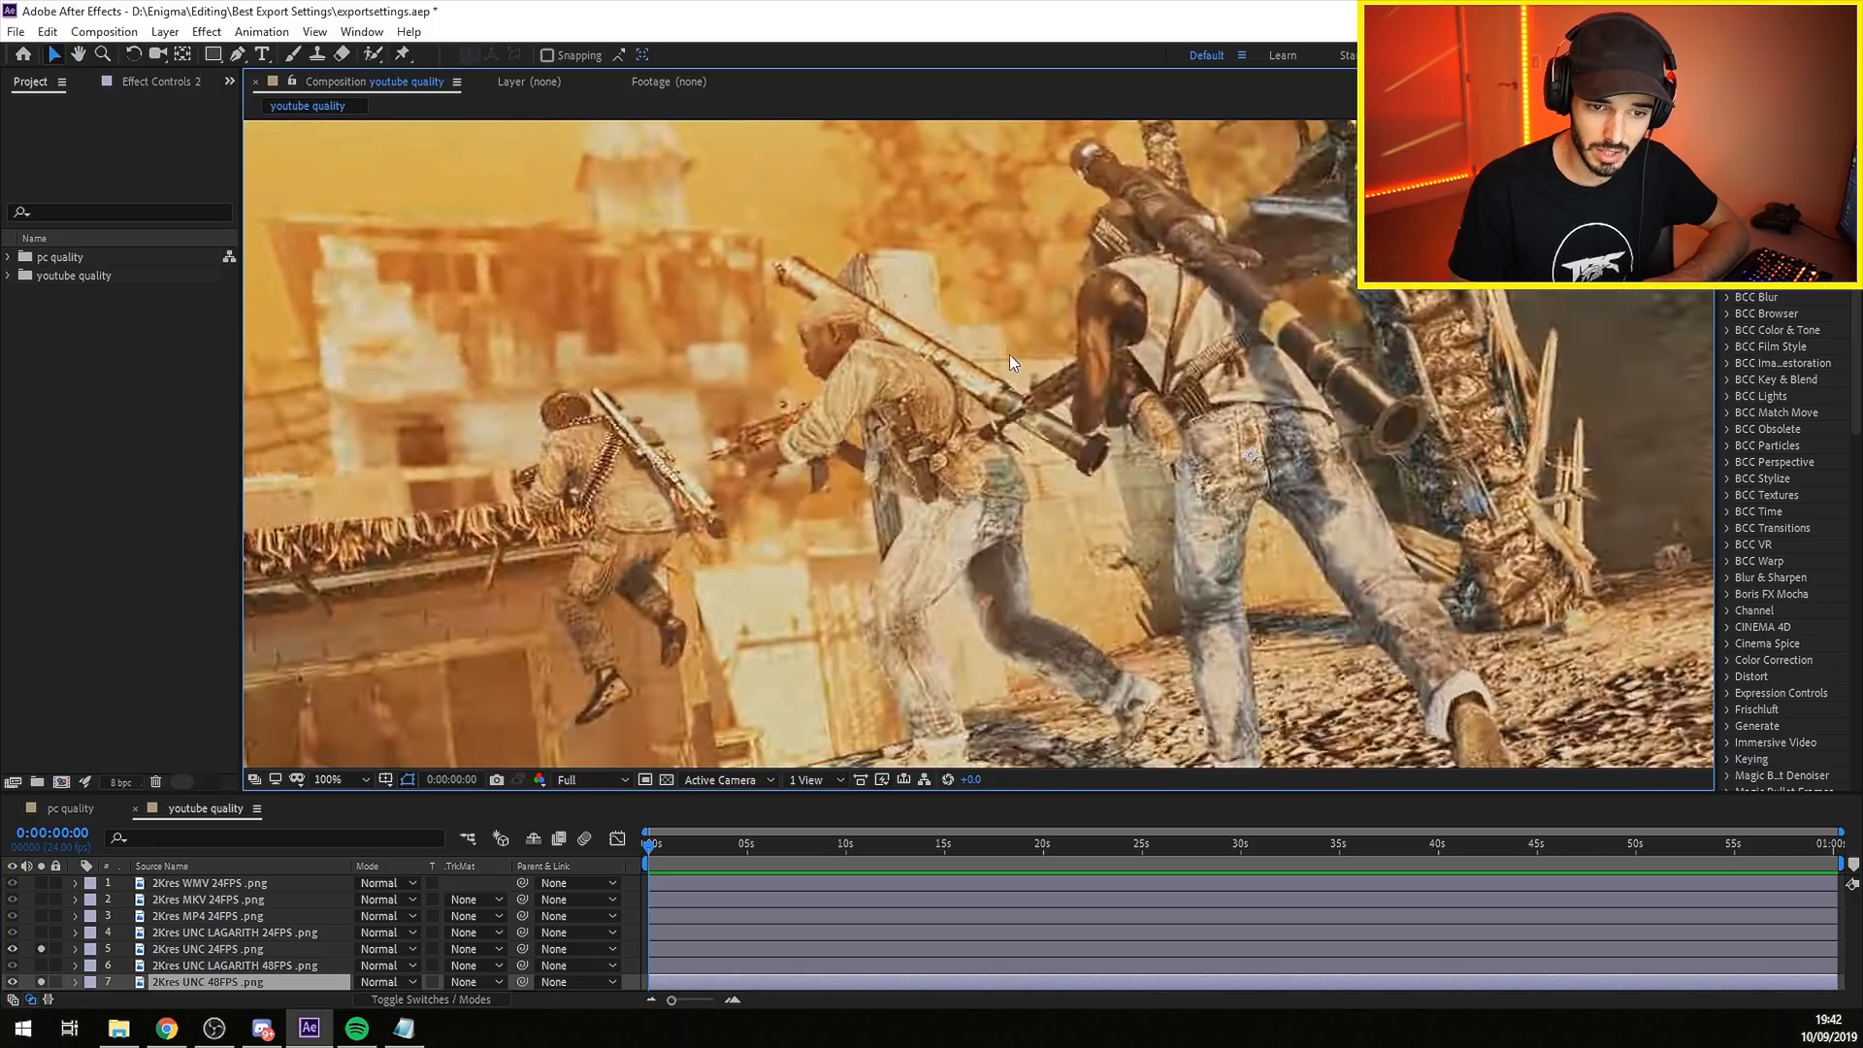
pyautogui.scroll(4, 1009, 363)
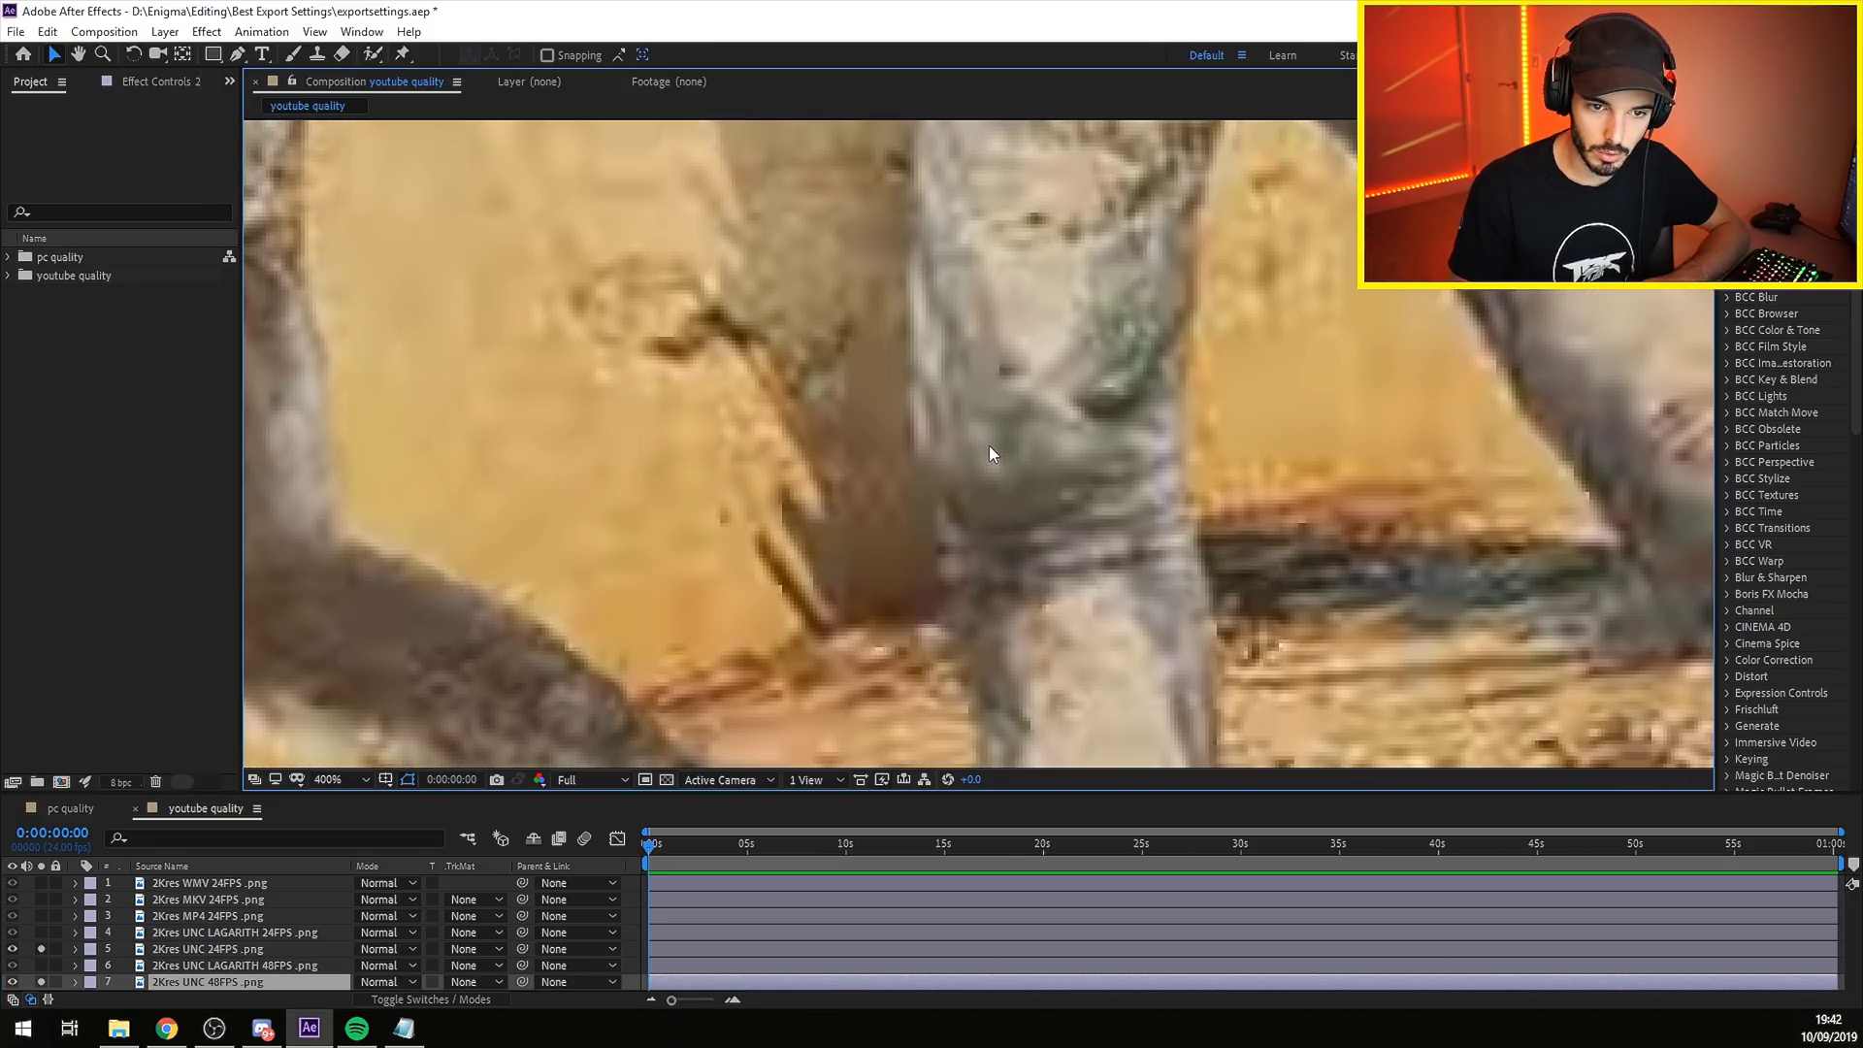
pyautogui.scroll(-2, 988, 453)
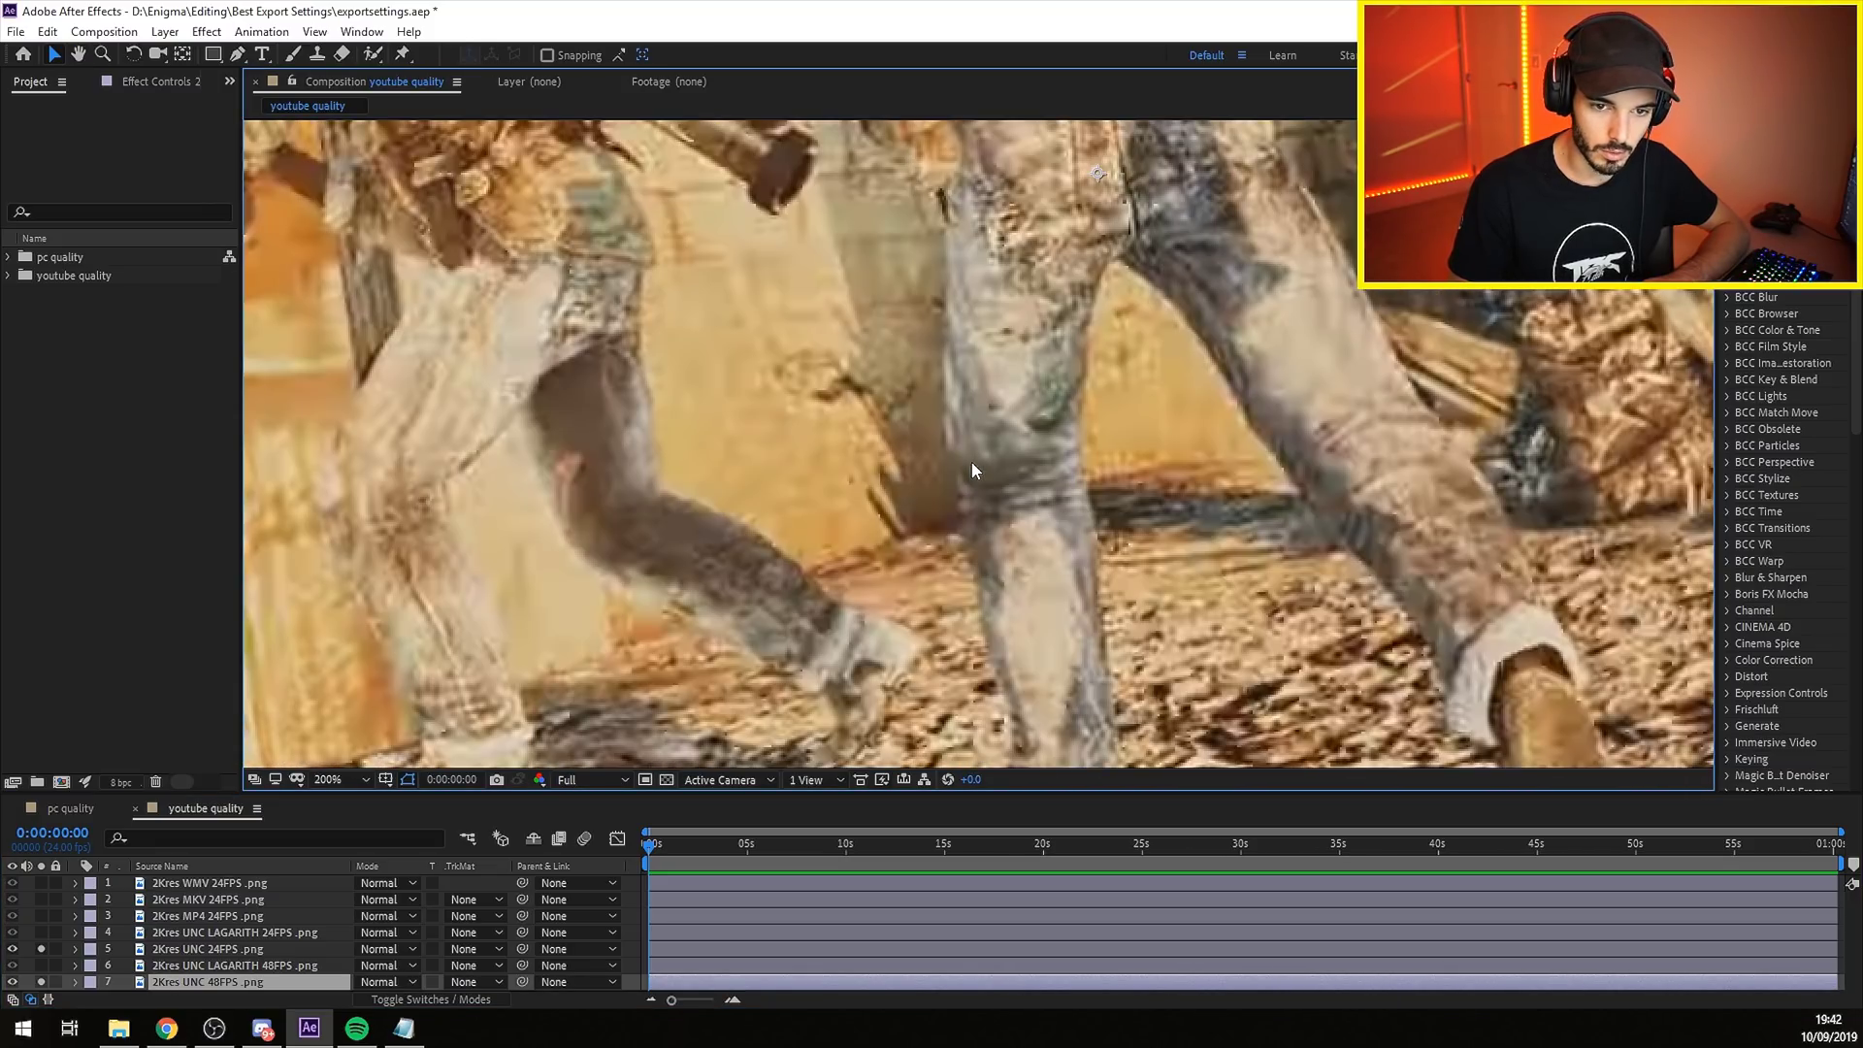
# Compare on the straw roof, metal wall and palm trunks, then unsolo UNC 24FPS and fit the frame.
pyautogui.click(41, 948)
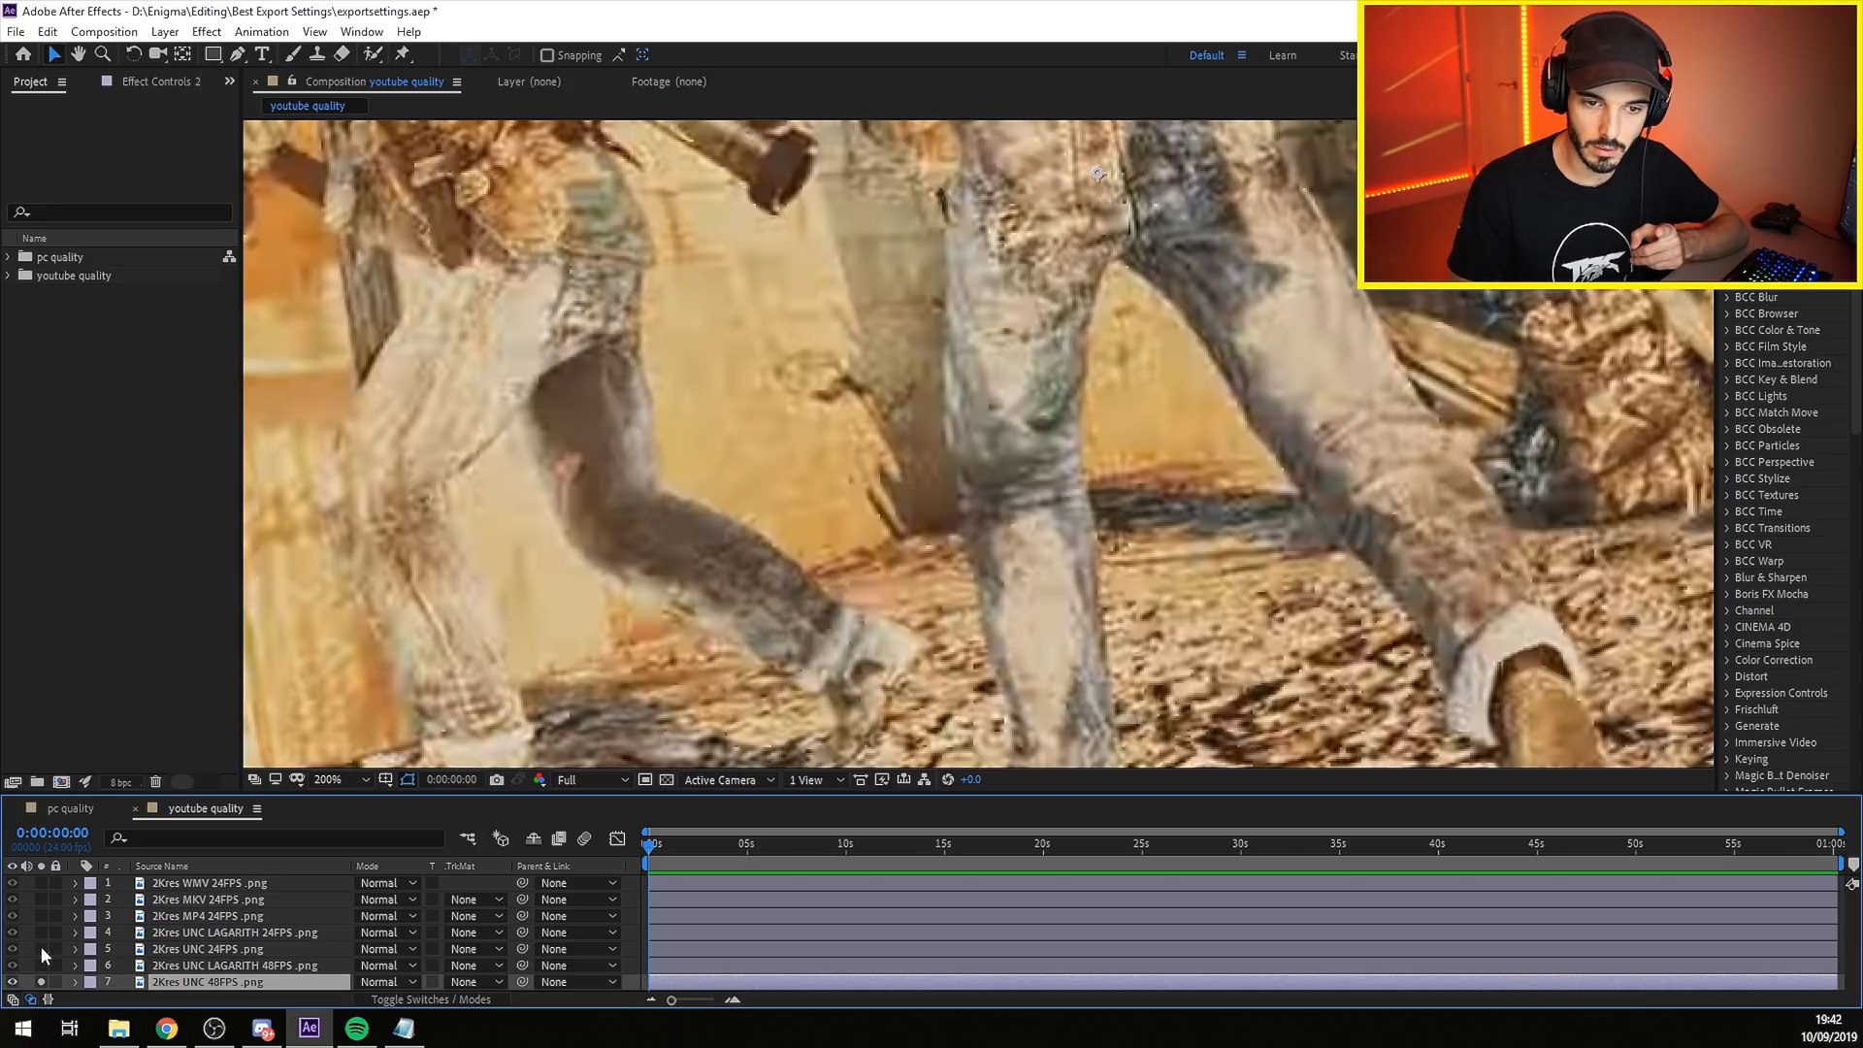
pyautogui.click(41, 949)
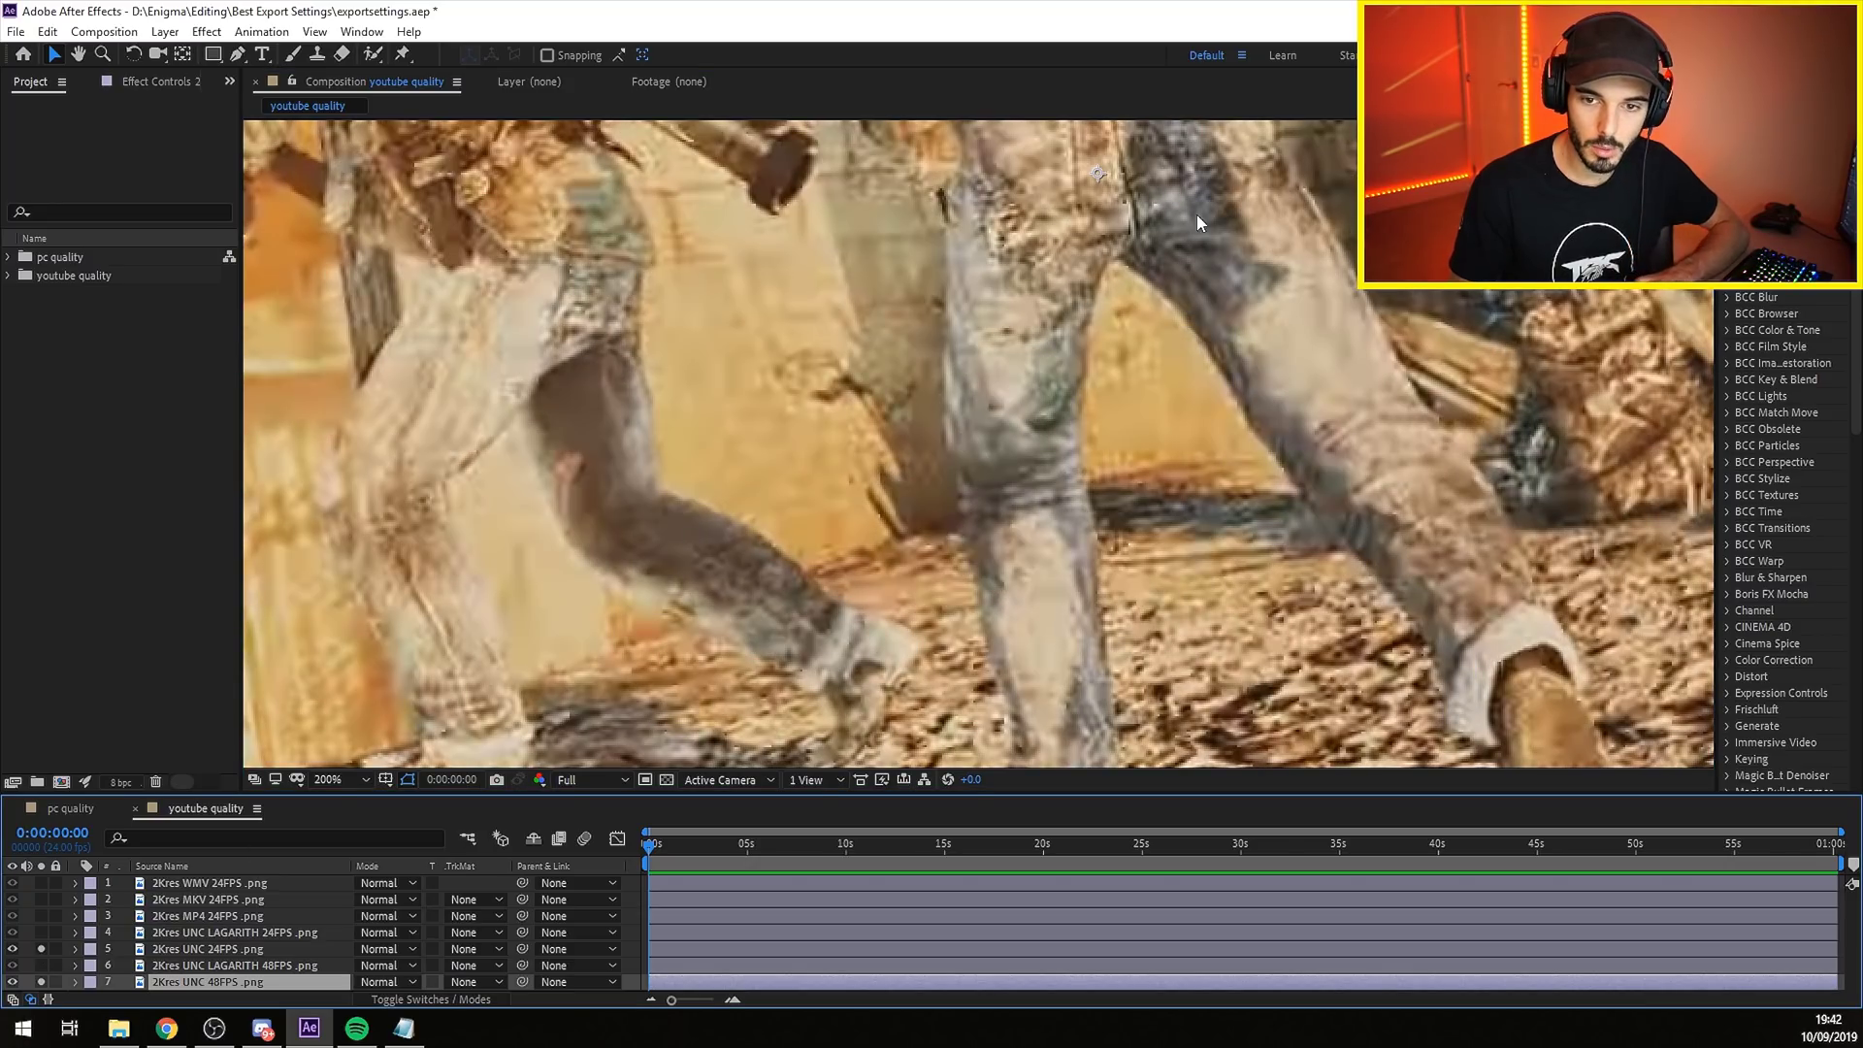
pyautogui.moveTo(931, 541); pyautogui.dragTo(888, 329)
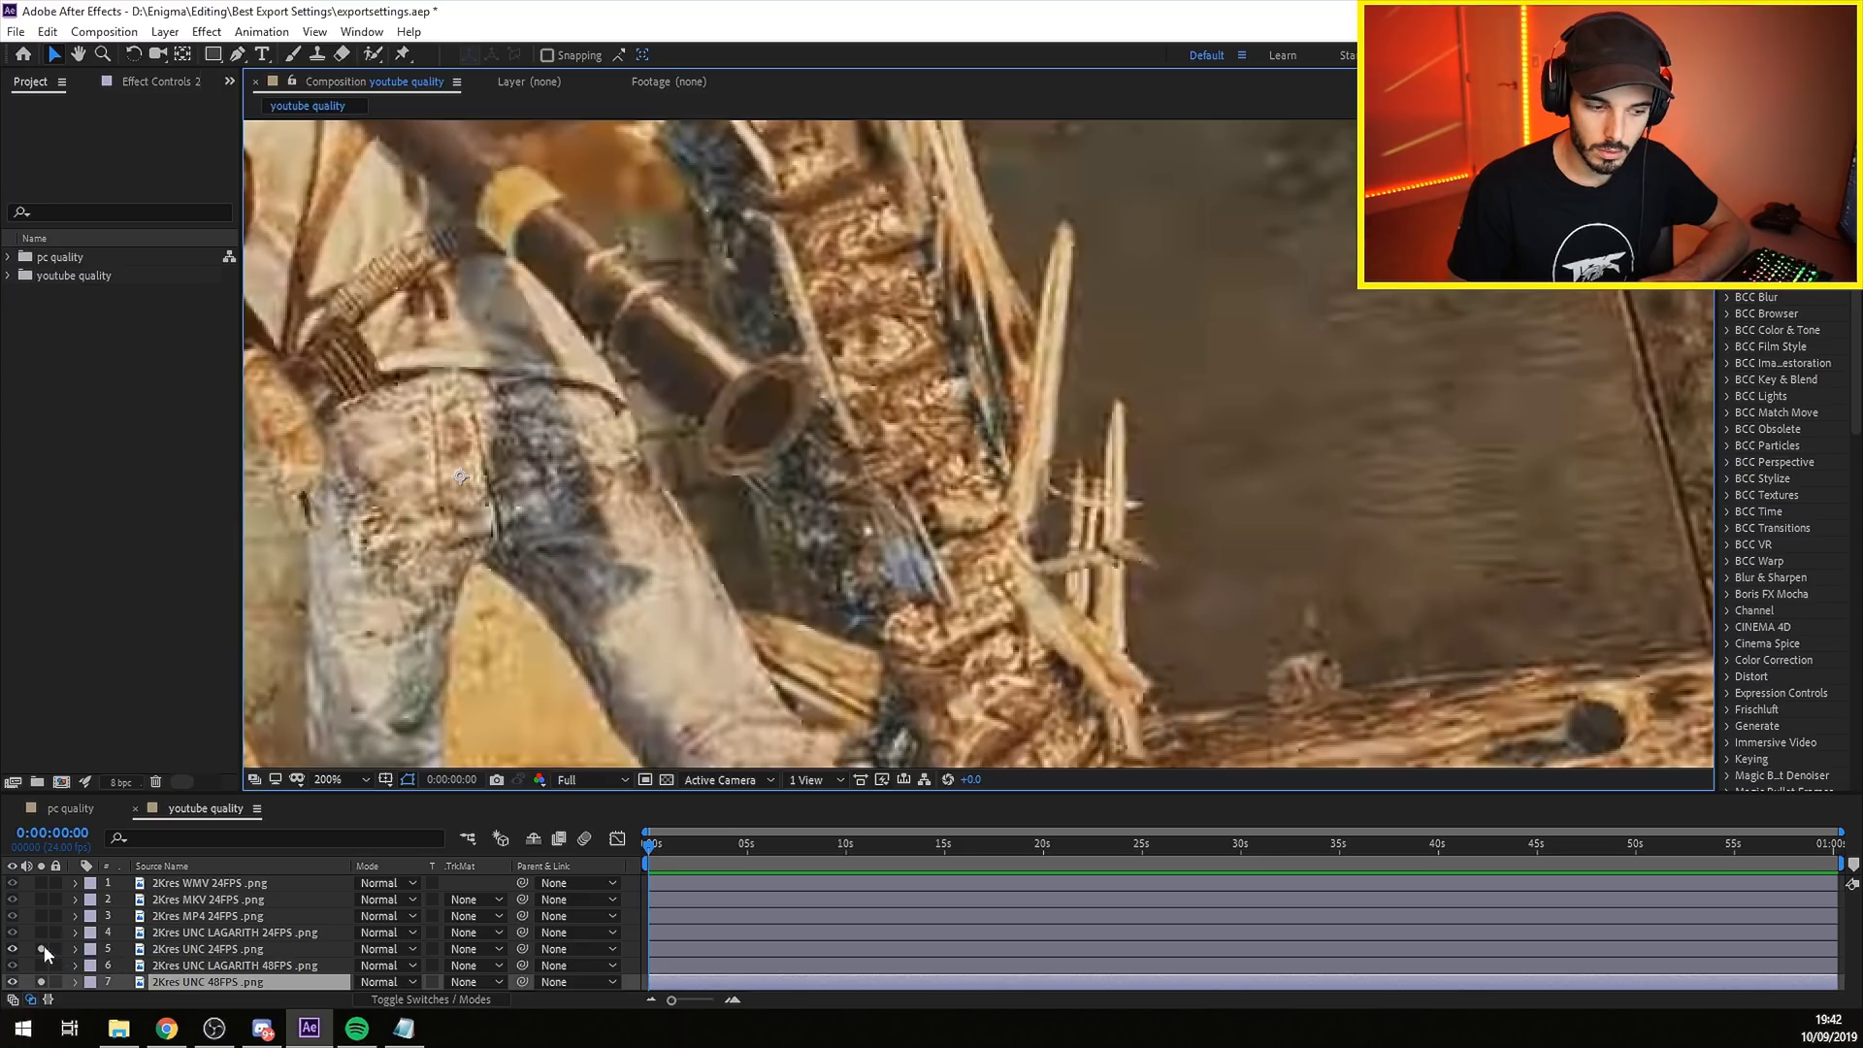
pyautogui.click(41, 948)
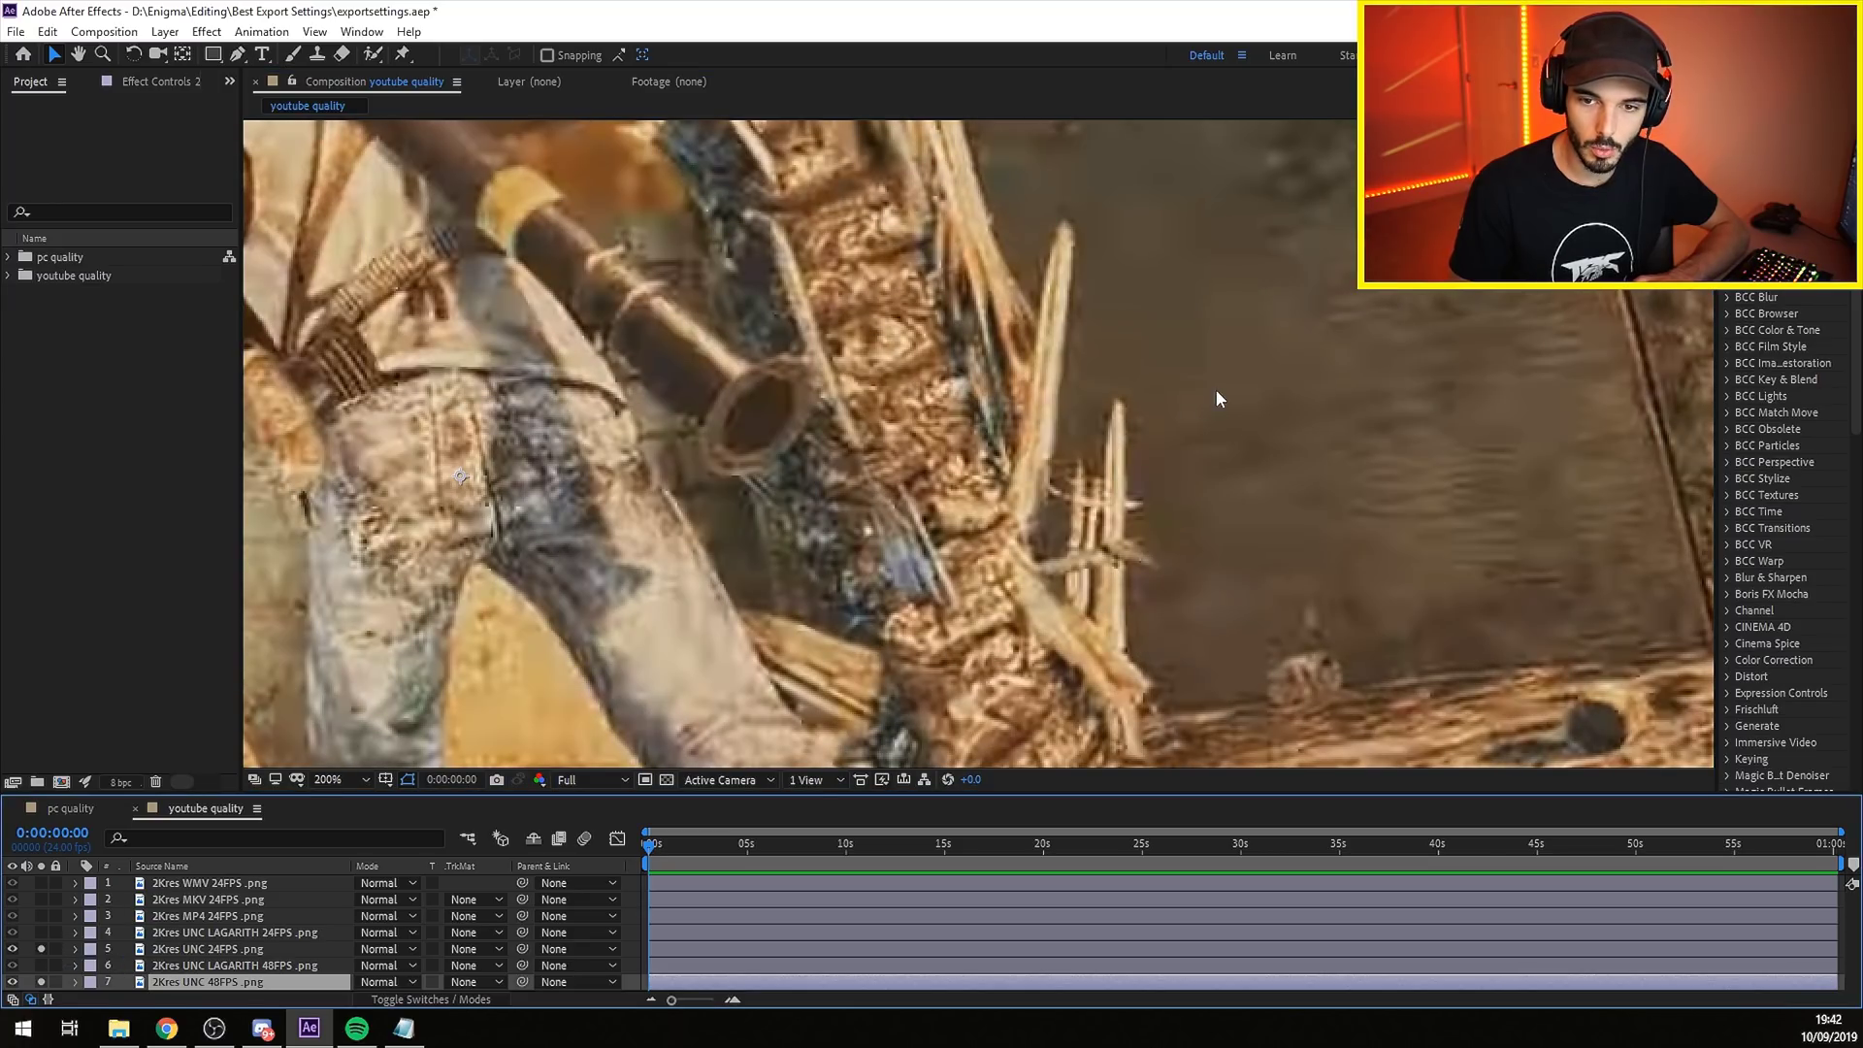
pyautogui.moveTo(1219, 398); pyautogui.dragTo(910, 524)
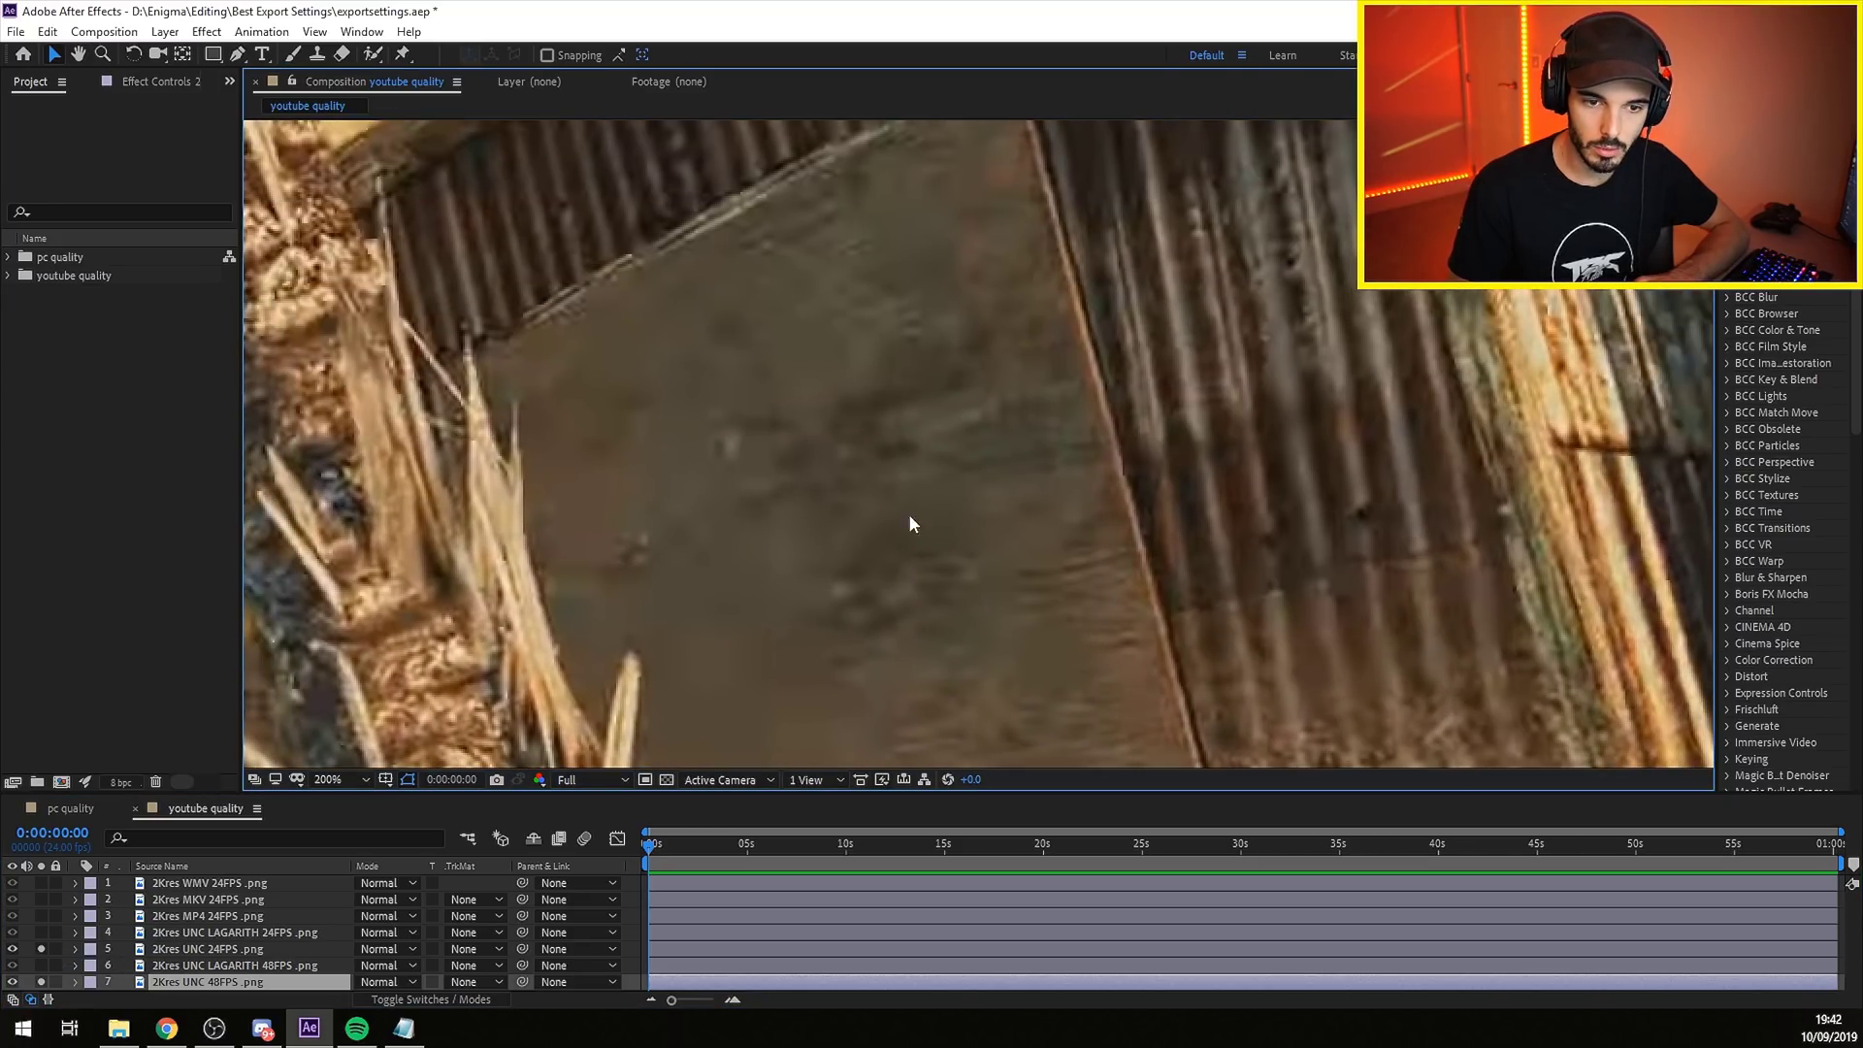
pyautogui.click(41, 948)
pyautogui.scroll(-1, 918, 555)
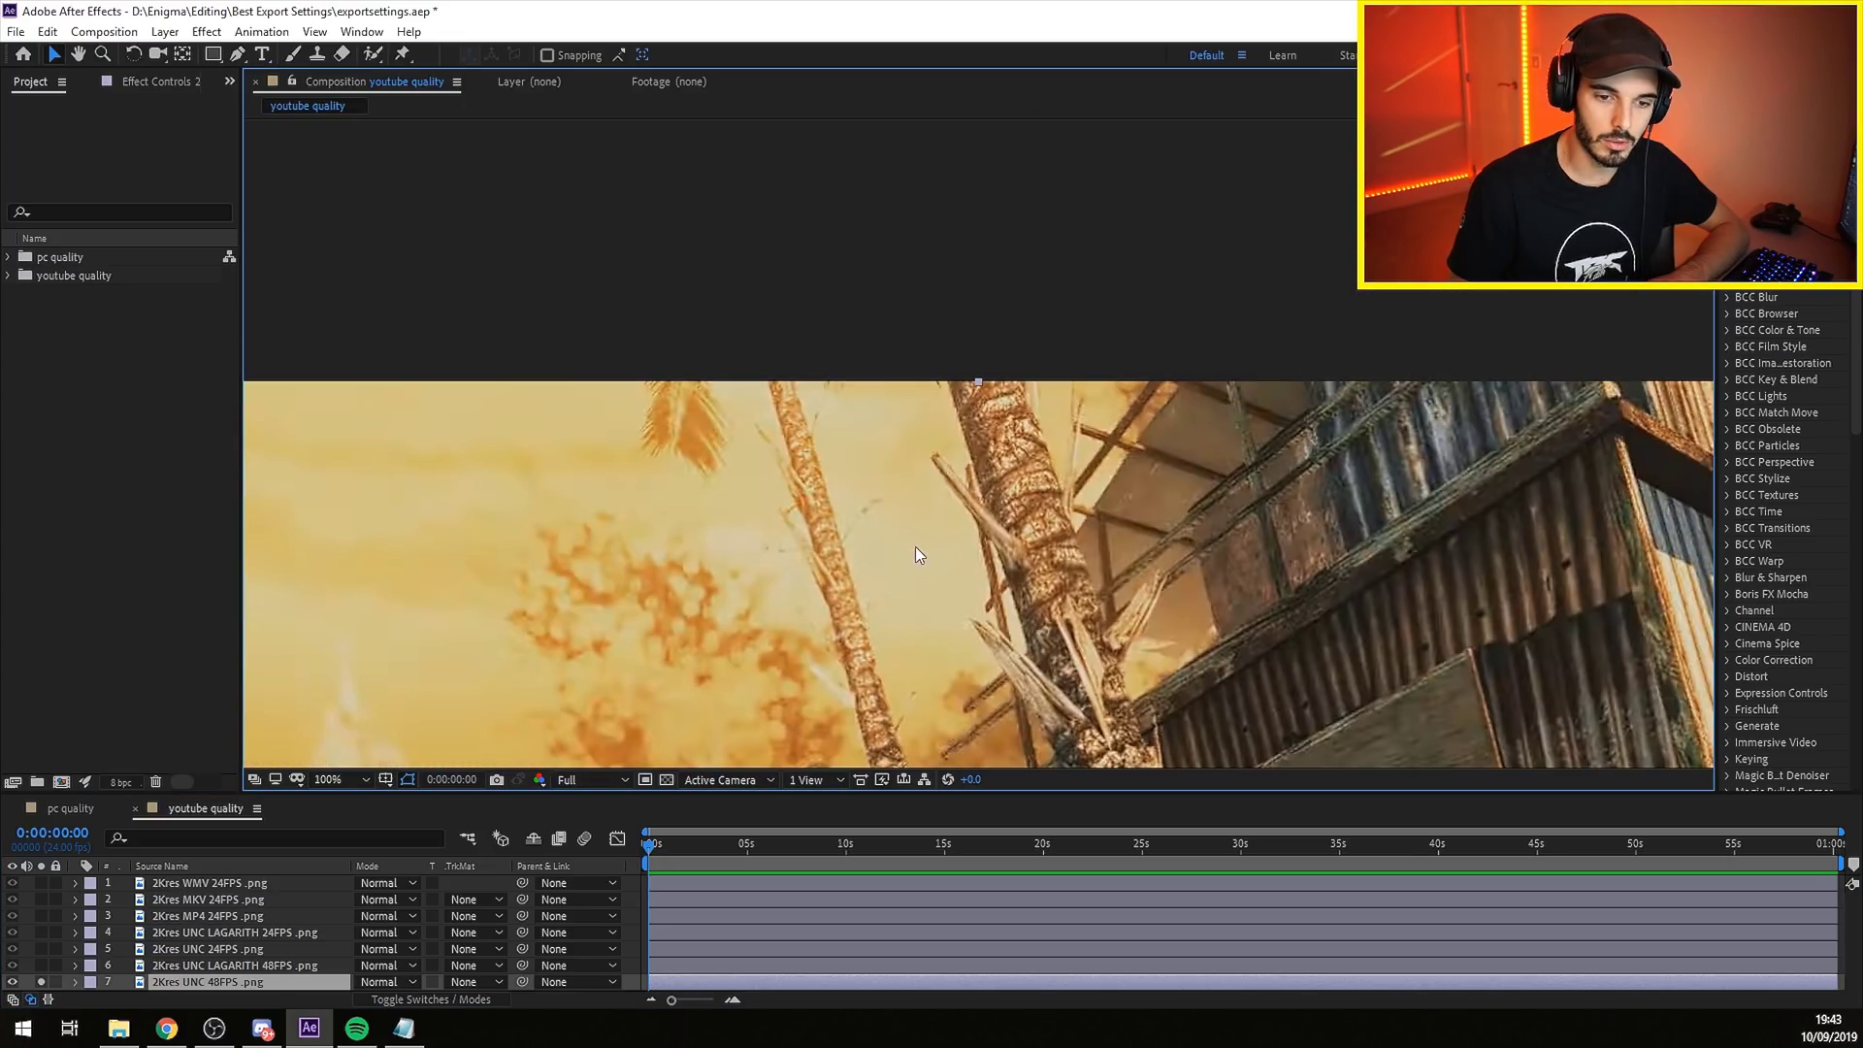
pyautogui.scroll(1, 916, 555)
pyautogui.moveTo(1056, 411); pyautogui.dragTo(892, 299)
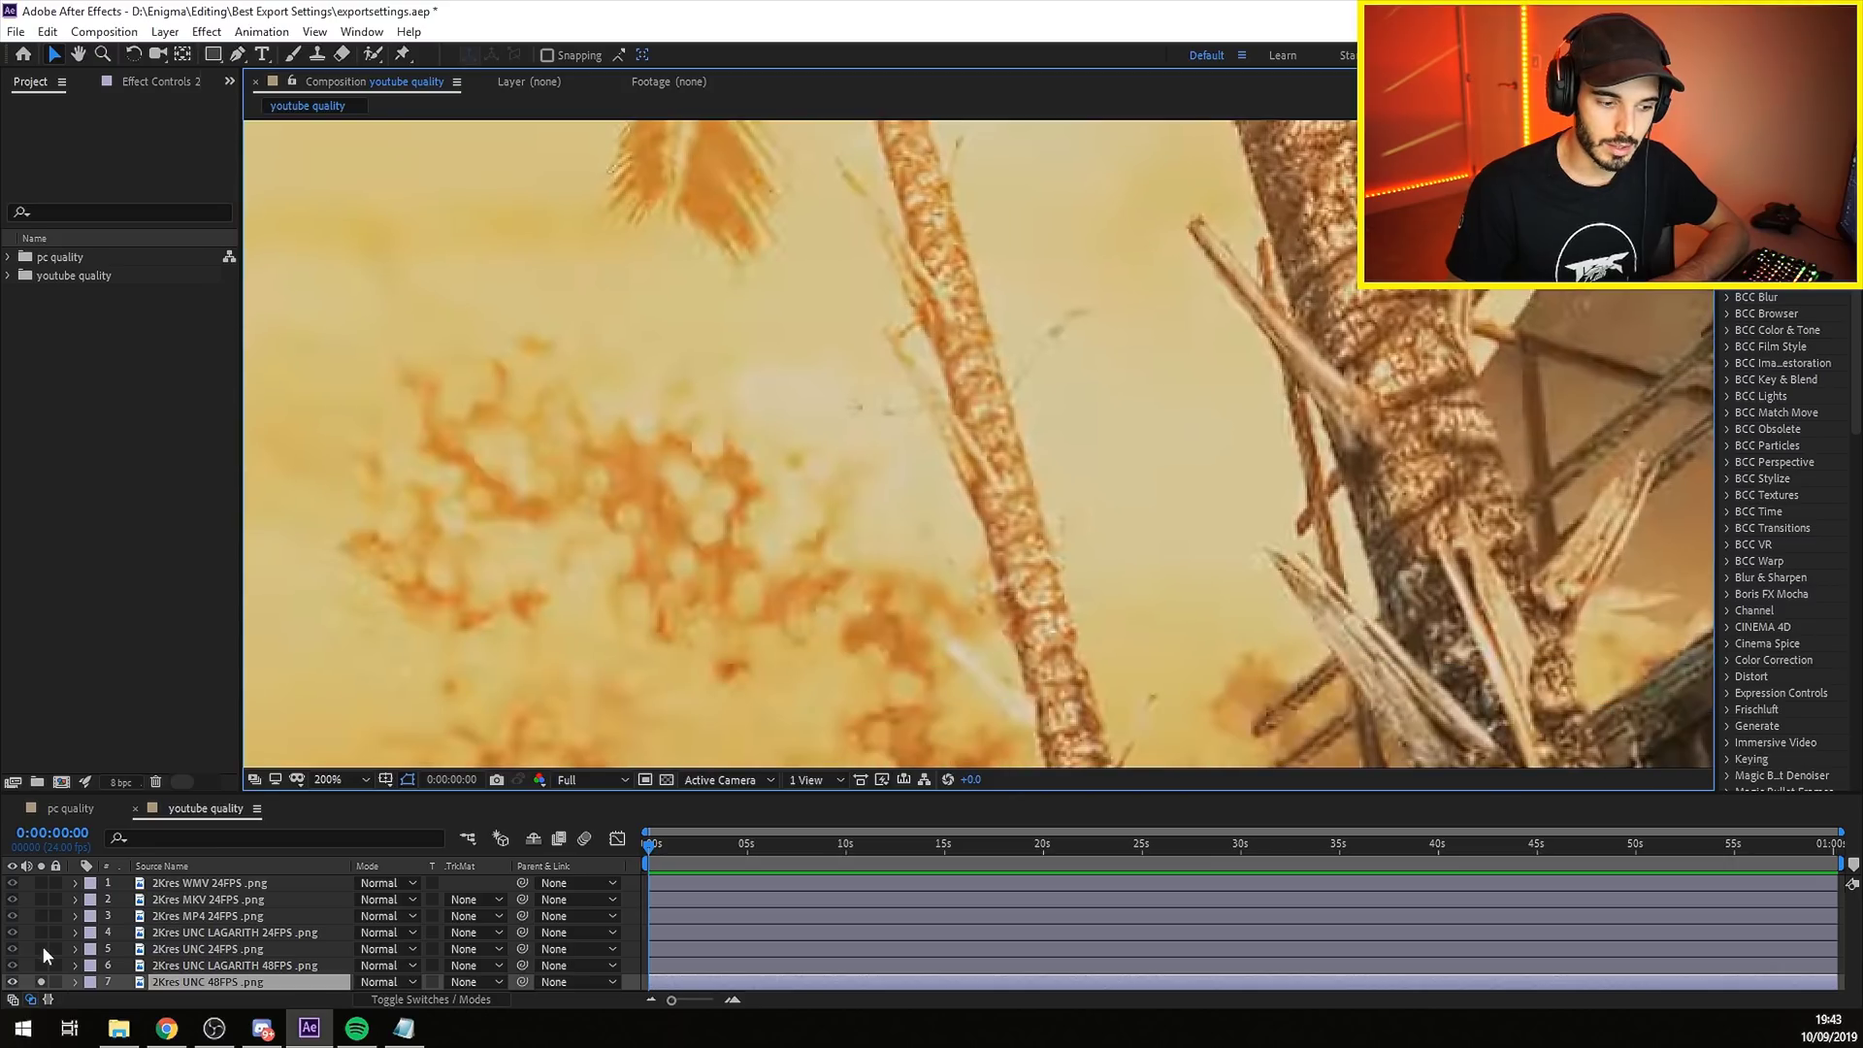
pyautogui.click(41, 948)
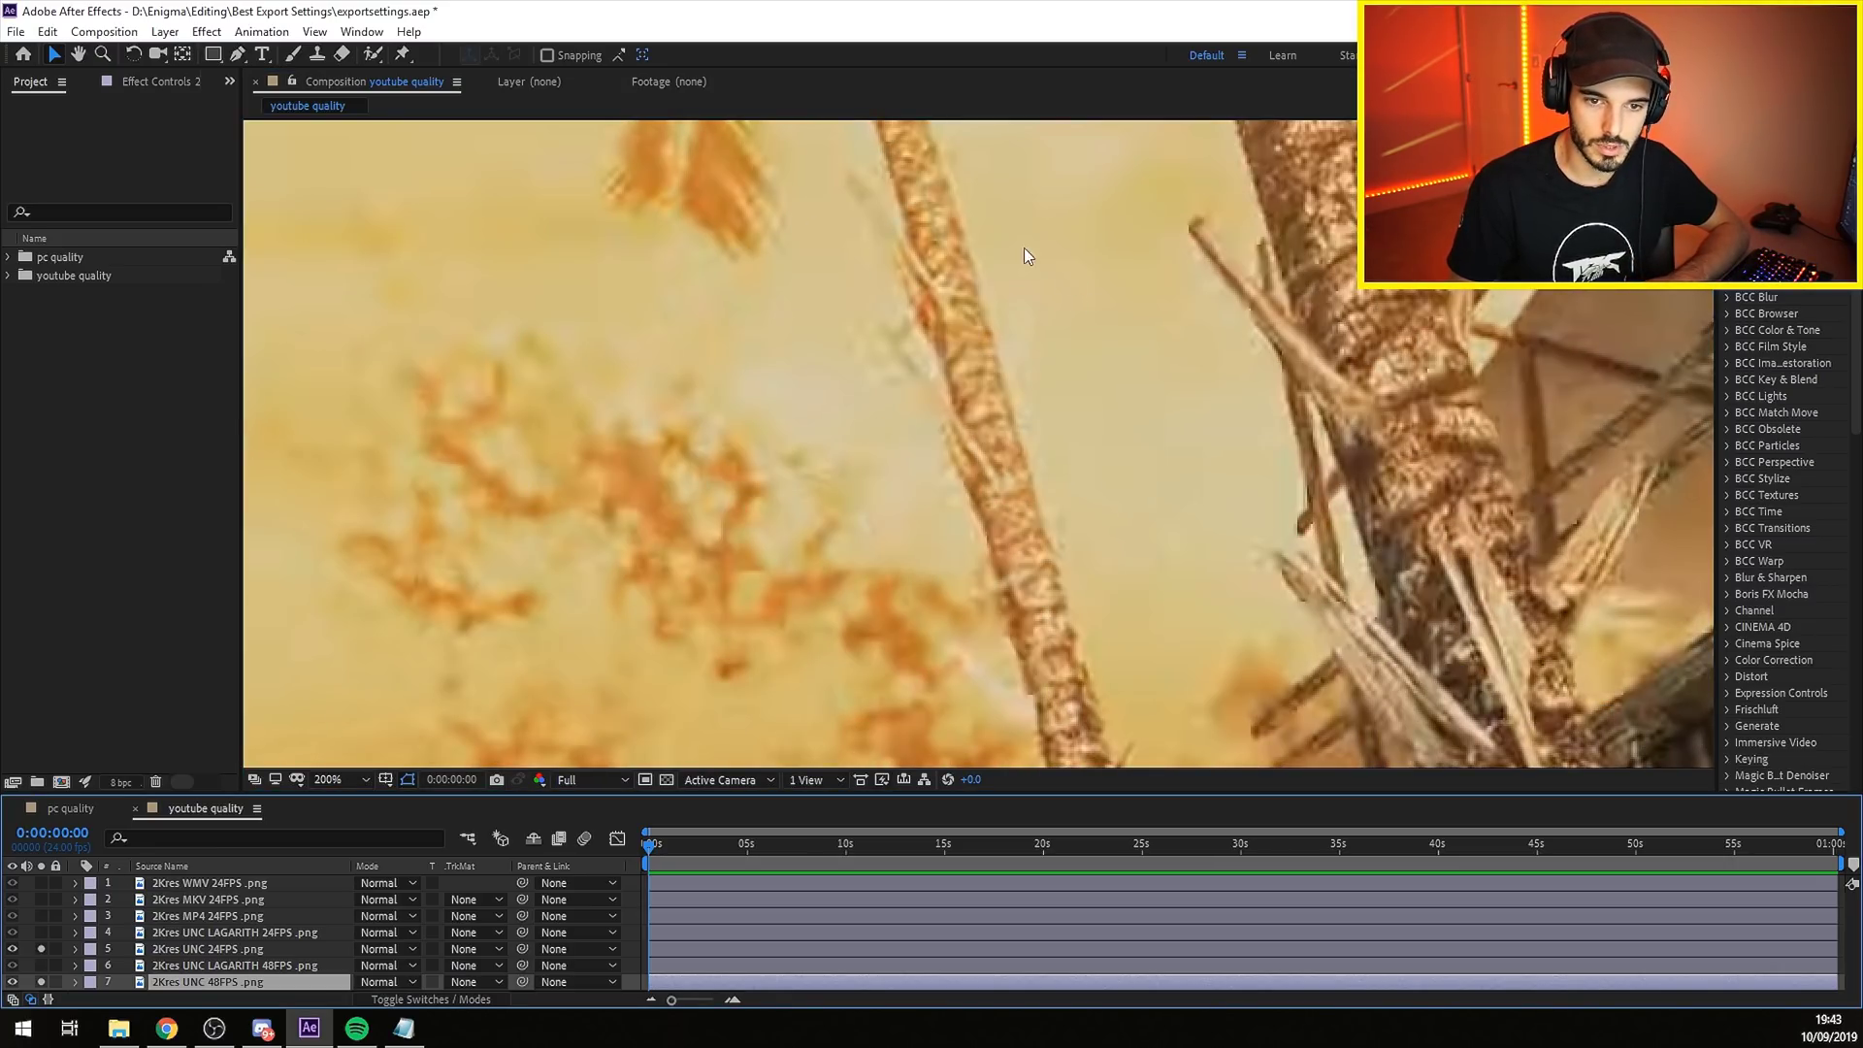
pyautogui.click(43, 948)
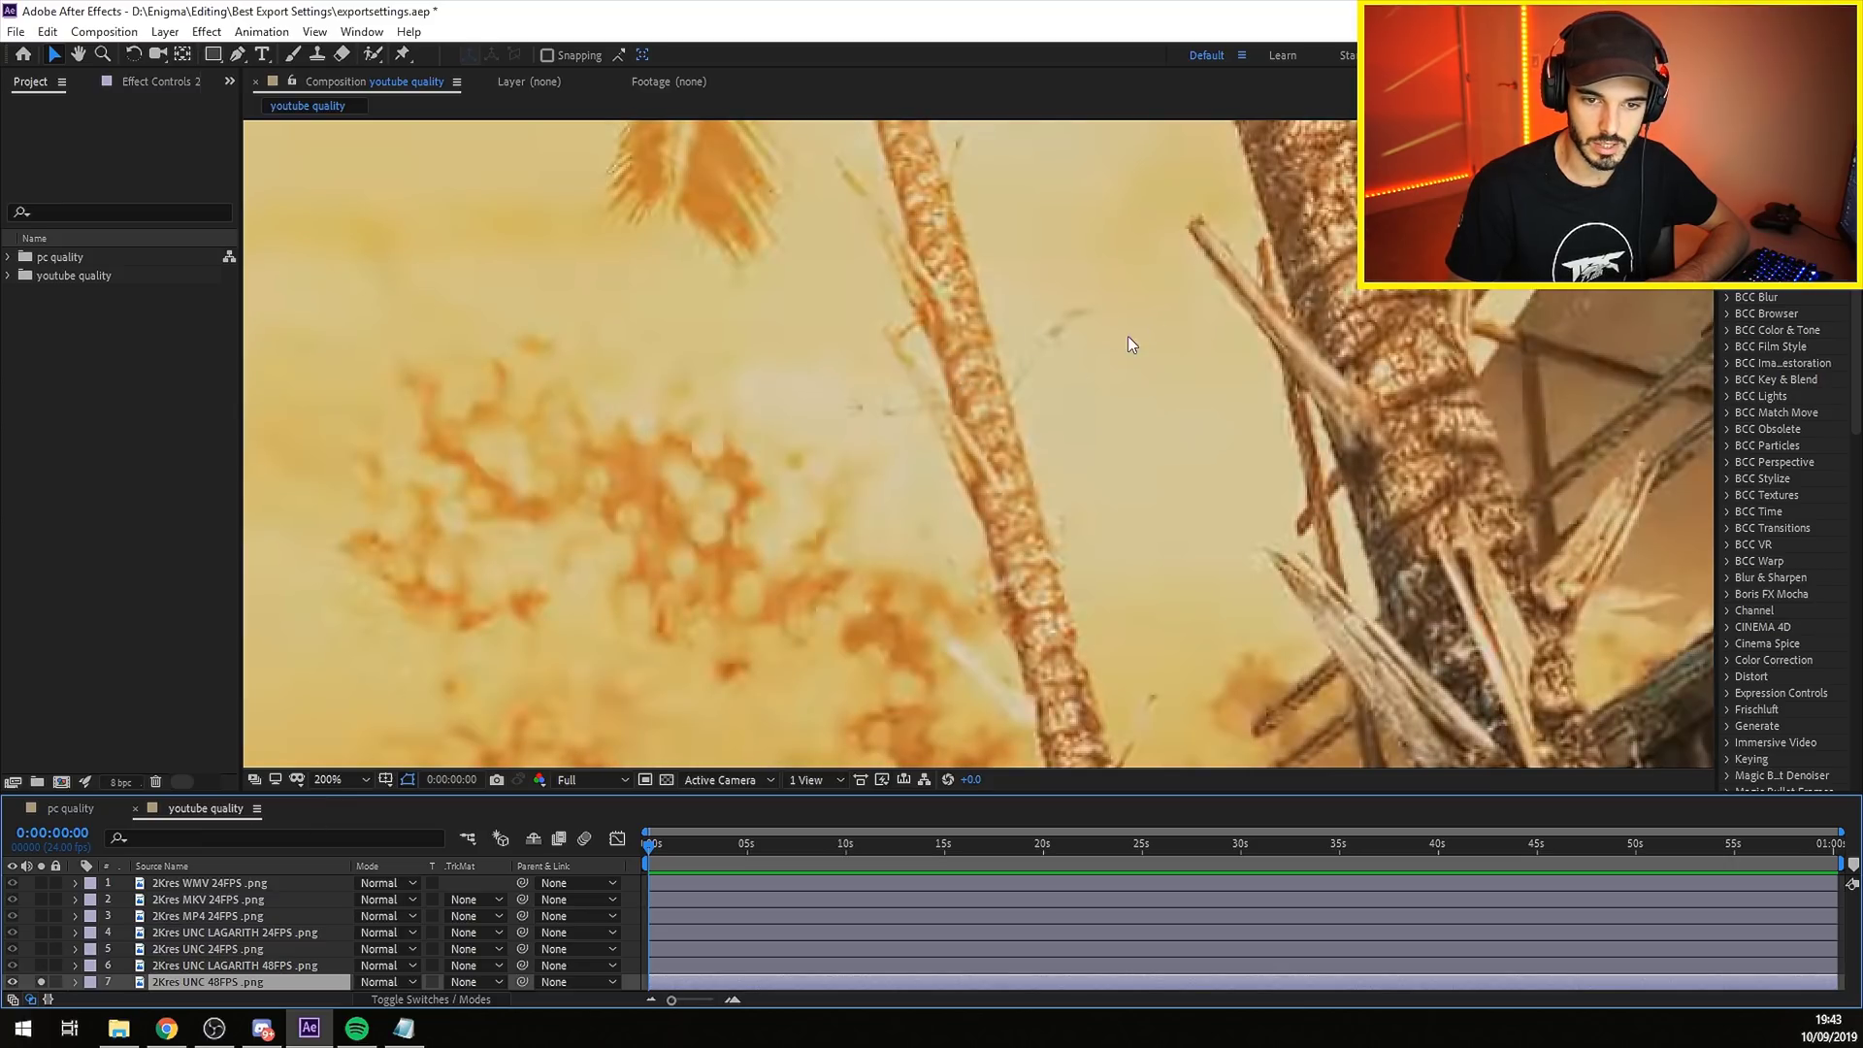
pyautogui.scroll(-2, 959, 422)
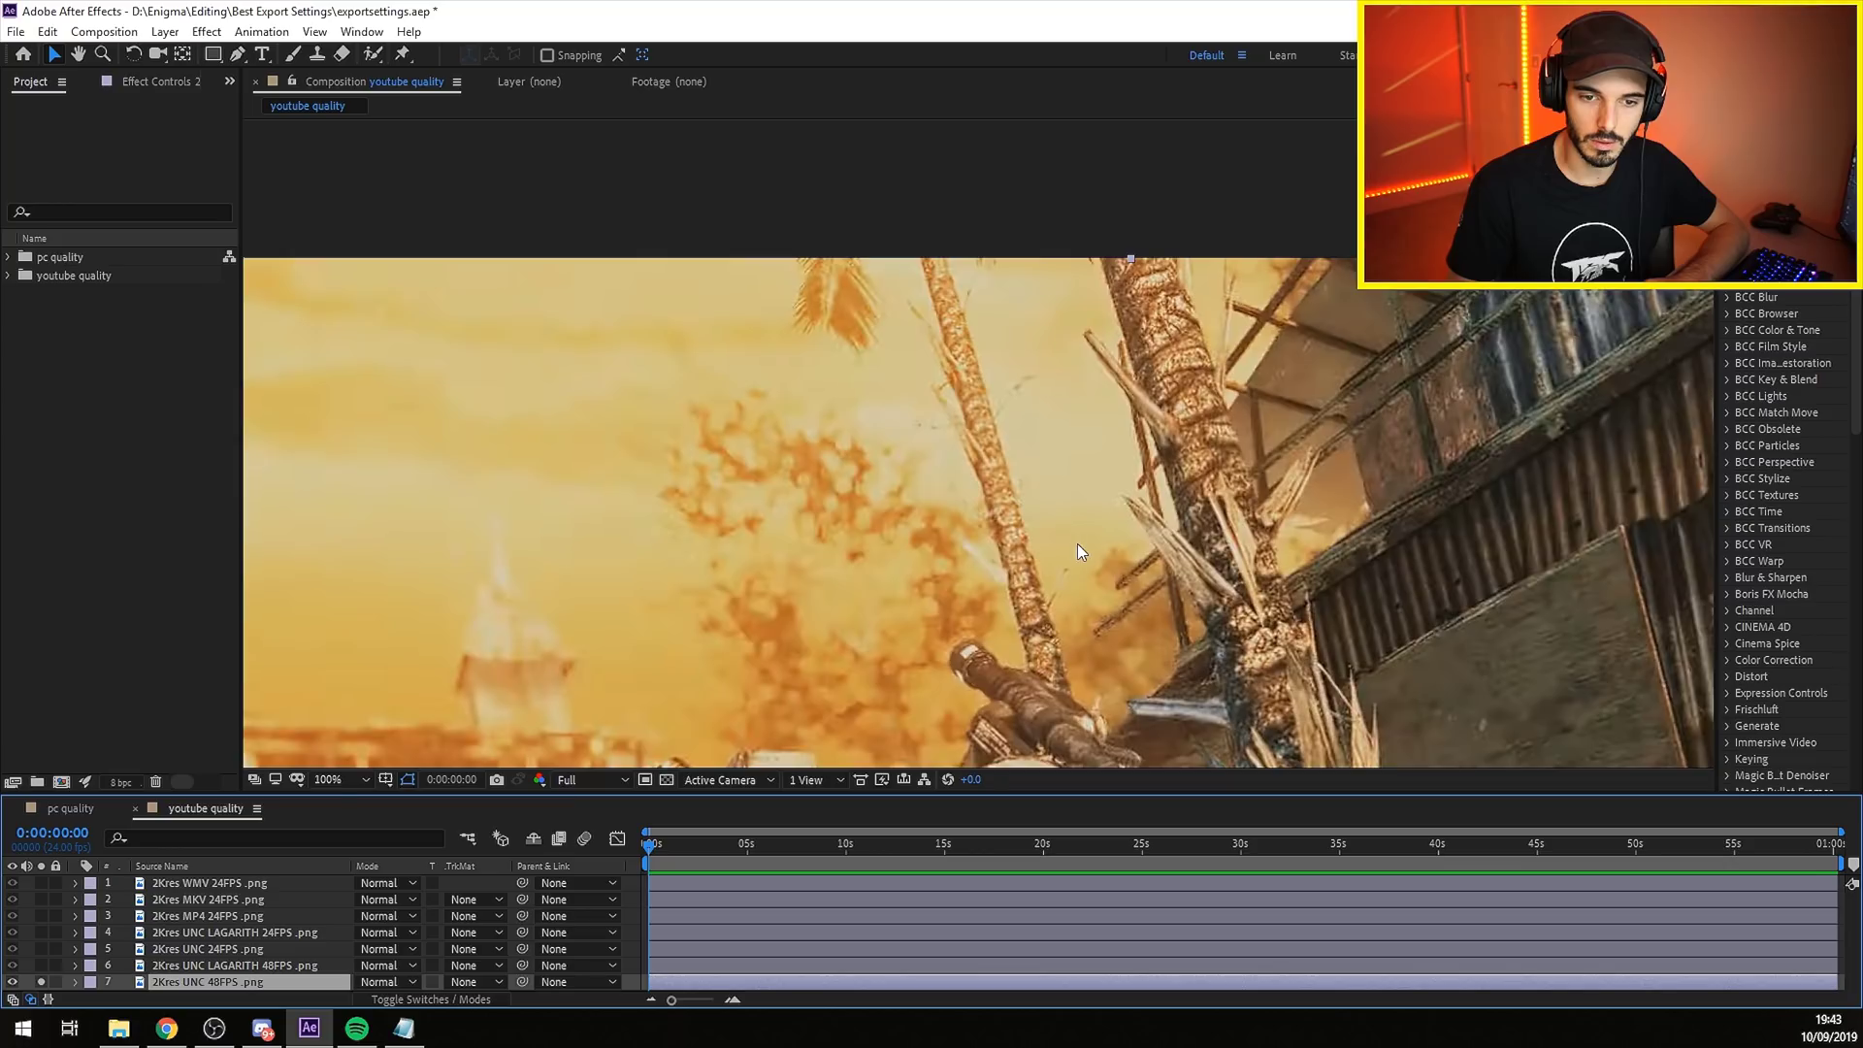
pyautogui.hotkey('shift', '/')
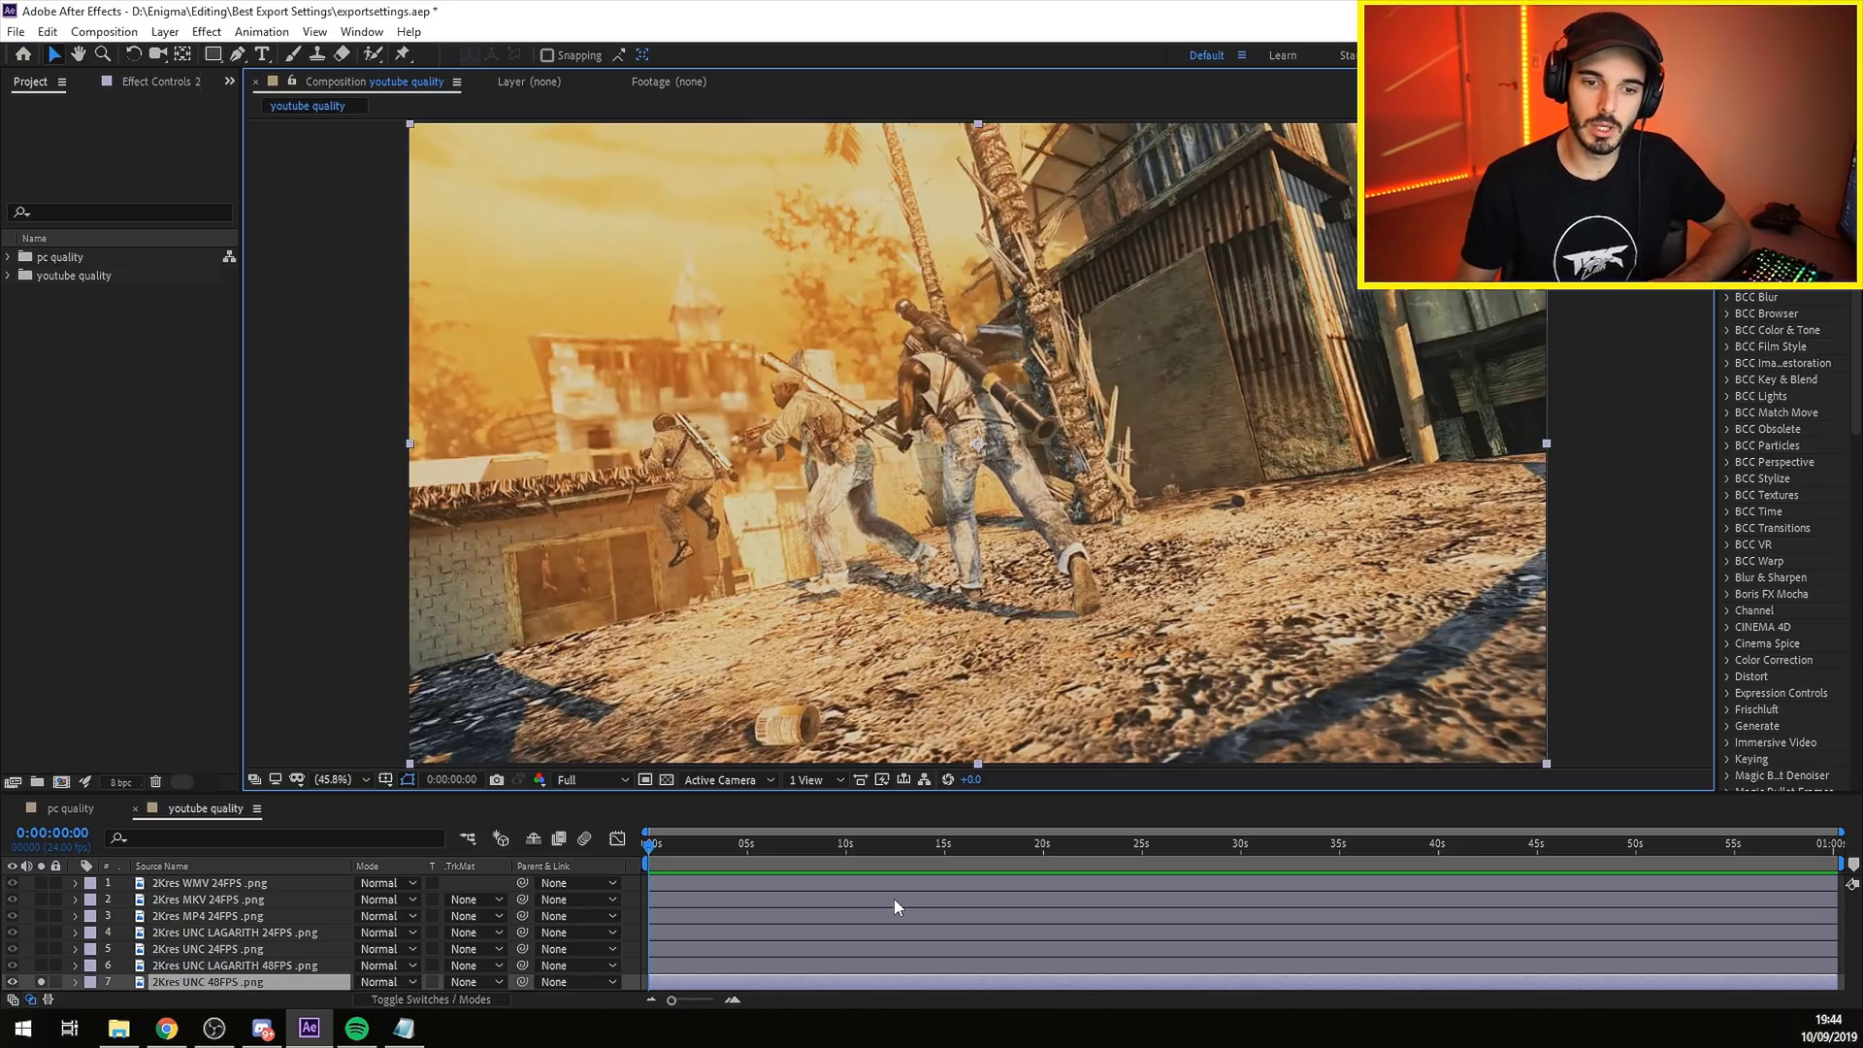
pyautogui.press('F2')
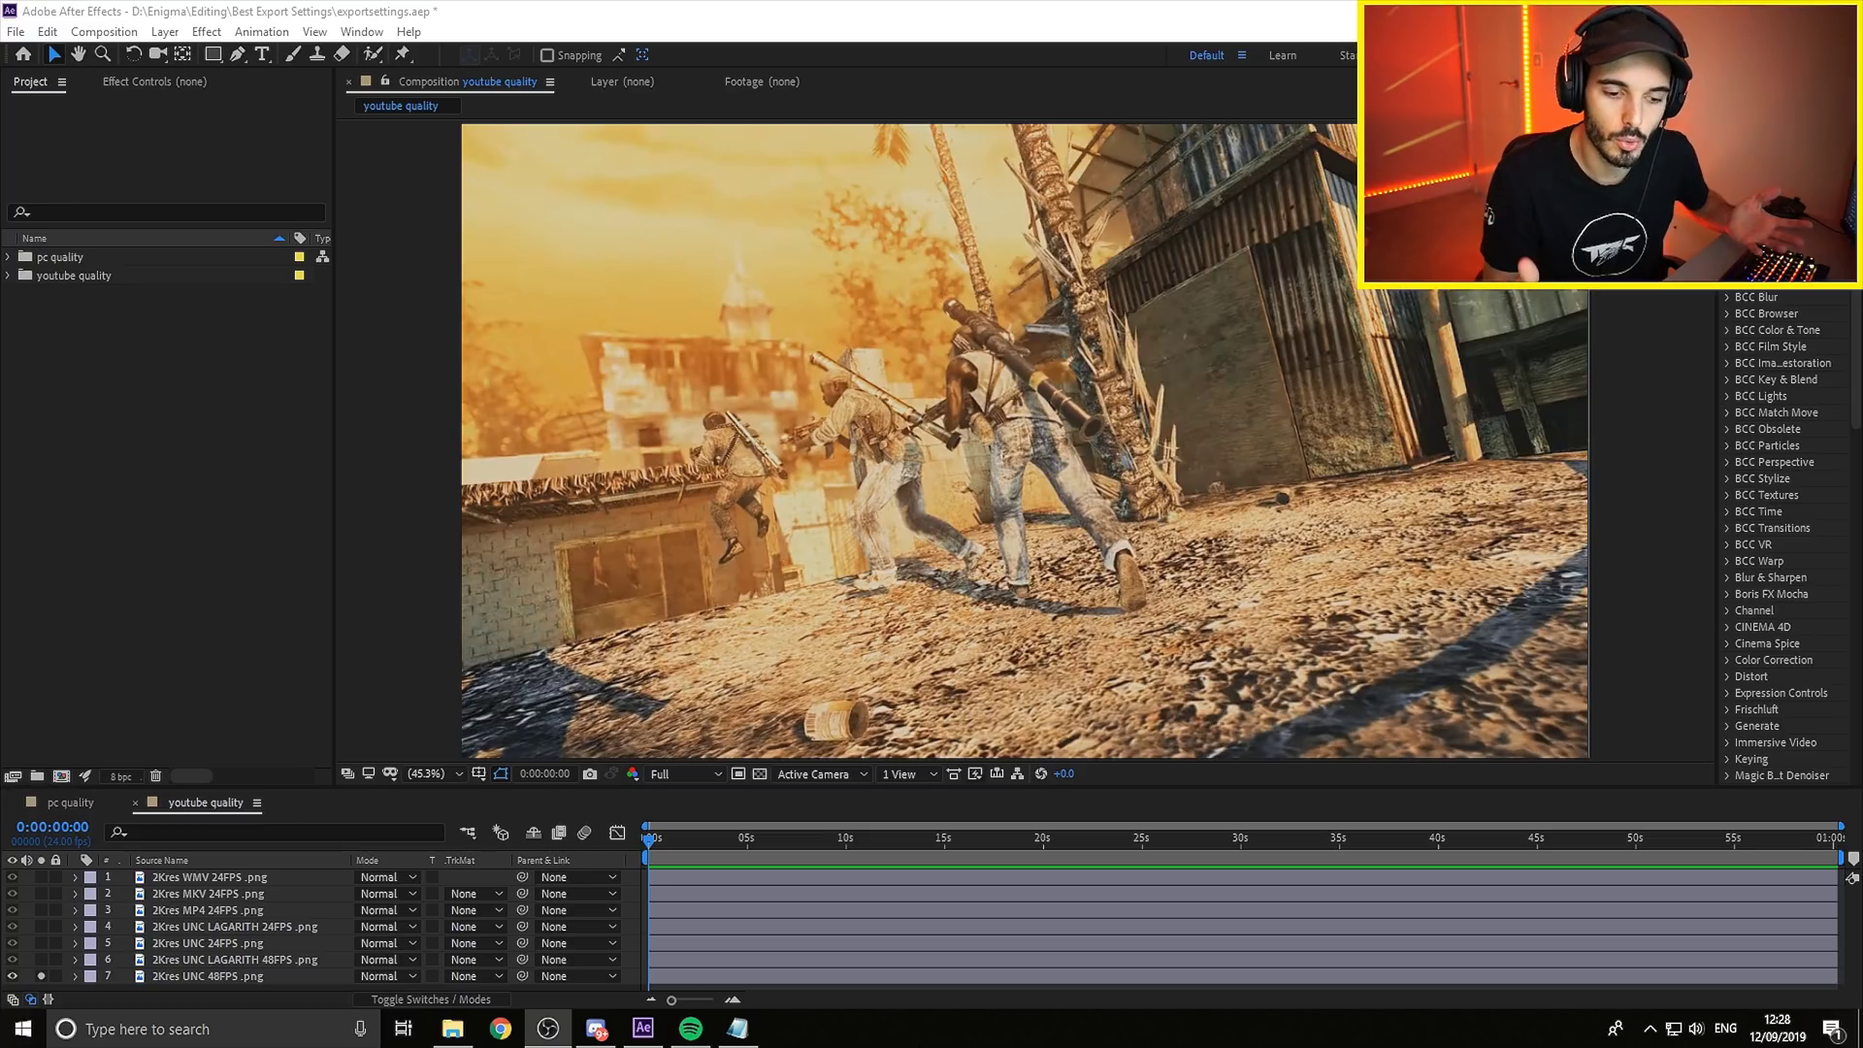
# Add forSV.avi from the Renders folder to the Media Encoder queue and set its format to AVI.
pyautogui.click(452, 1029)
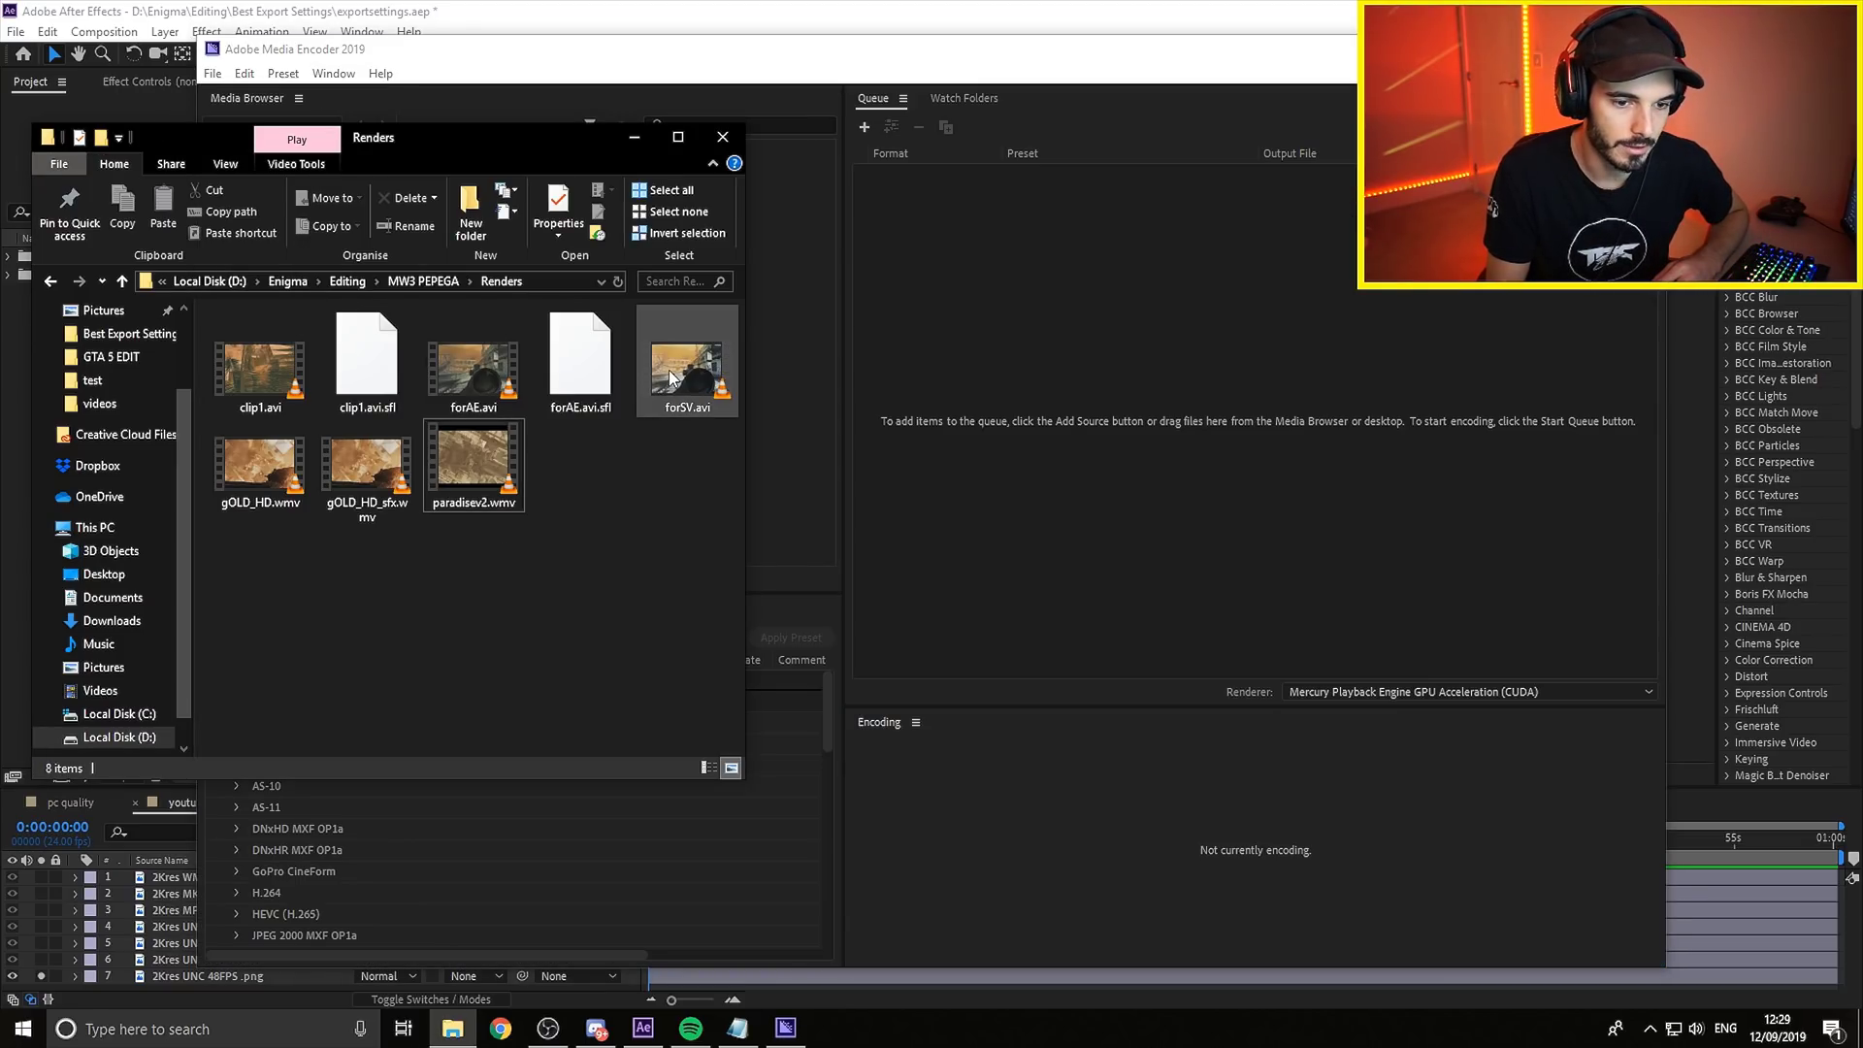
pyautogui.moveTo(684, 374); pyautogui.dragTo(1096, 340)
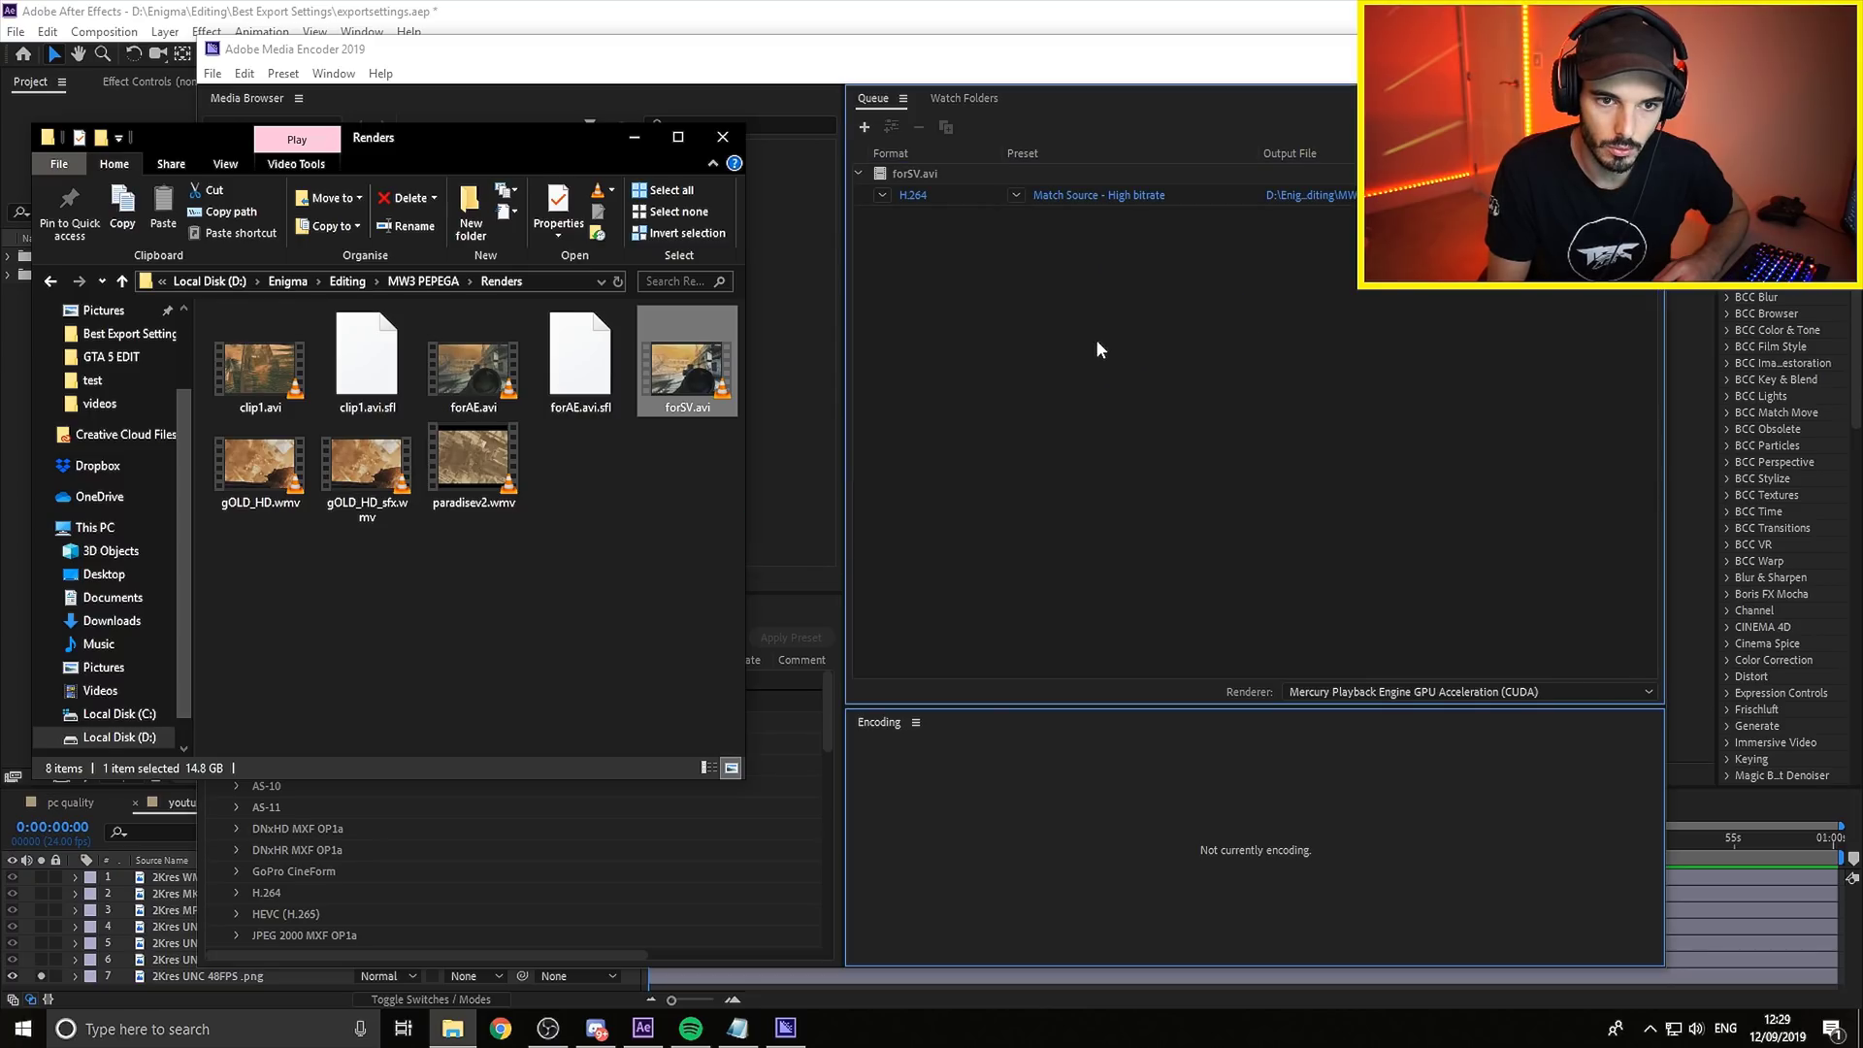
pyautogui.click(888, 194)
pyautogui.click(942, 347)
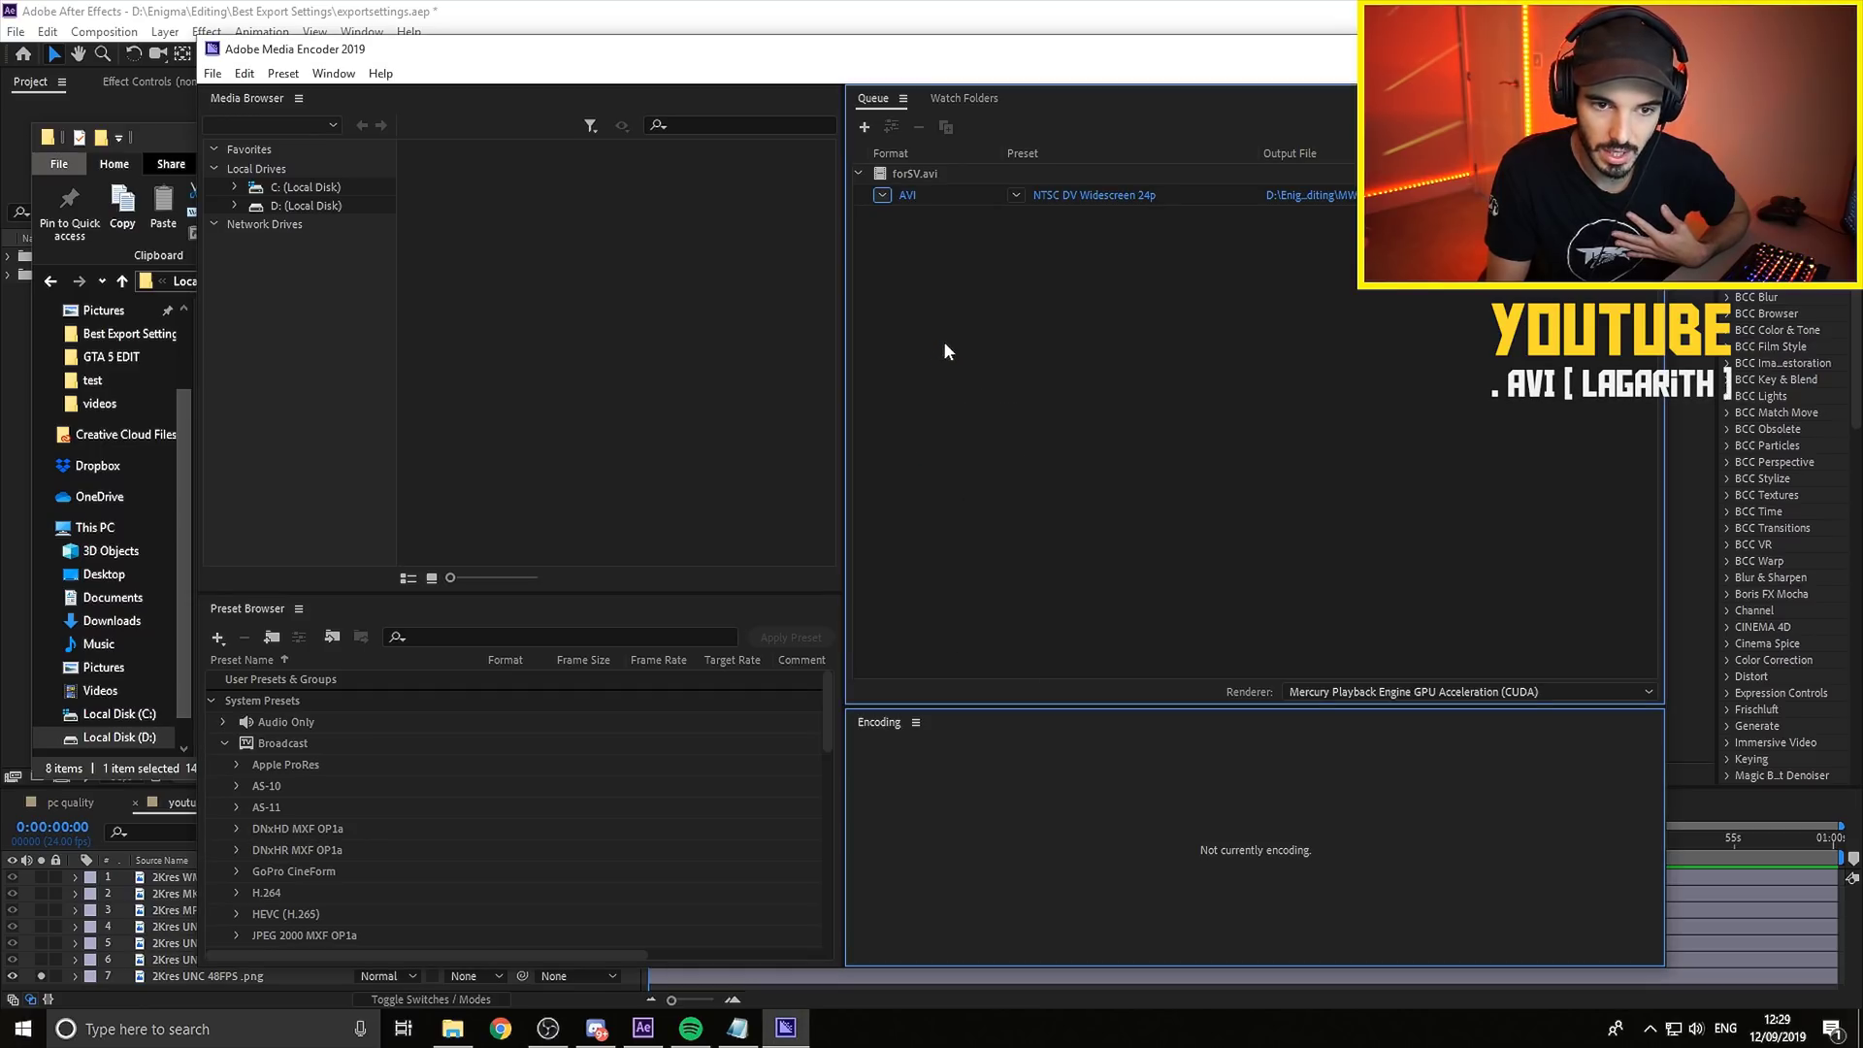
# Set the AVI video codec to Lagarith Lossless at 2560x1440.
pyautogui.click(1075, 191)
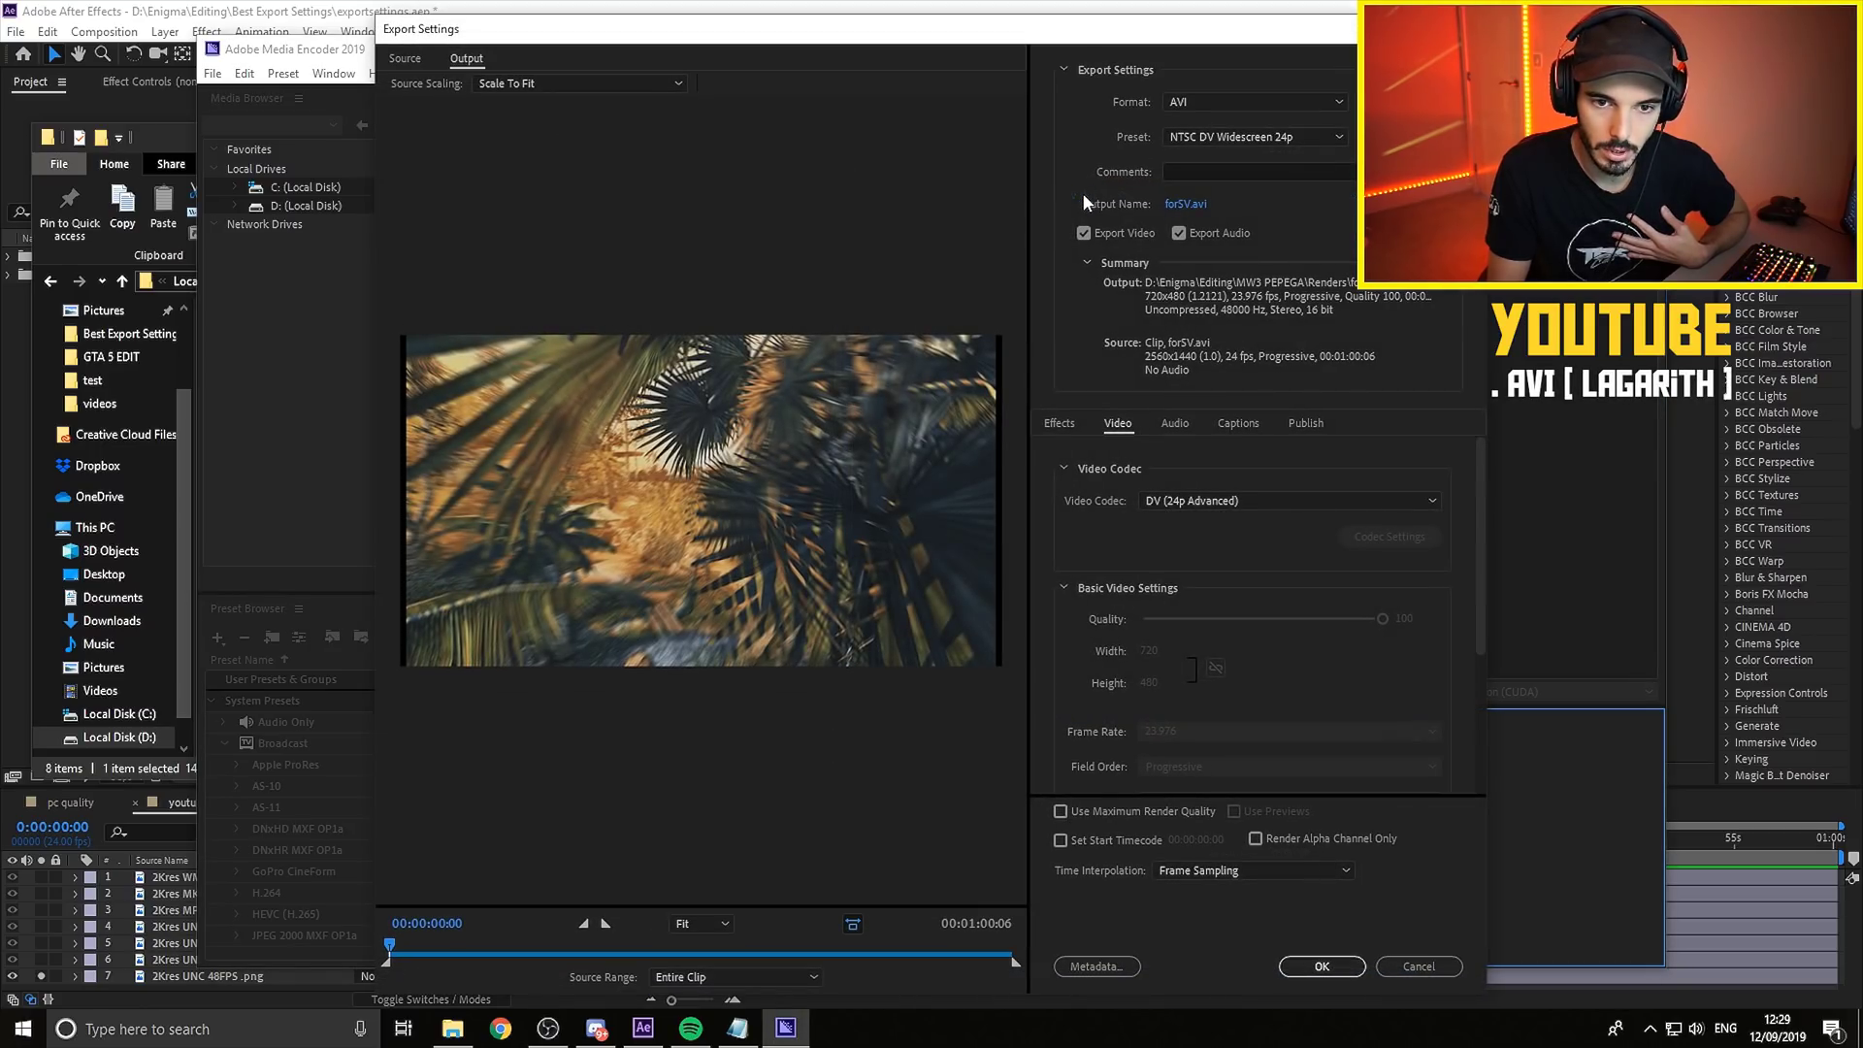
pyautogui.click(1228, 500)
pyautogui.click(1237, 605)
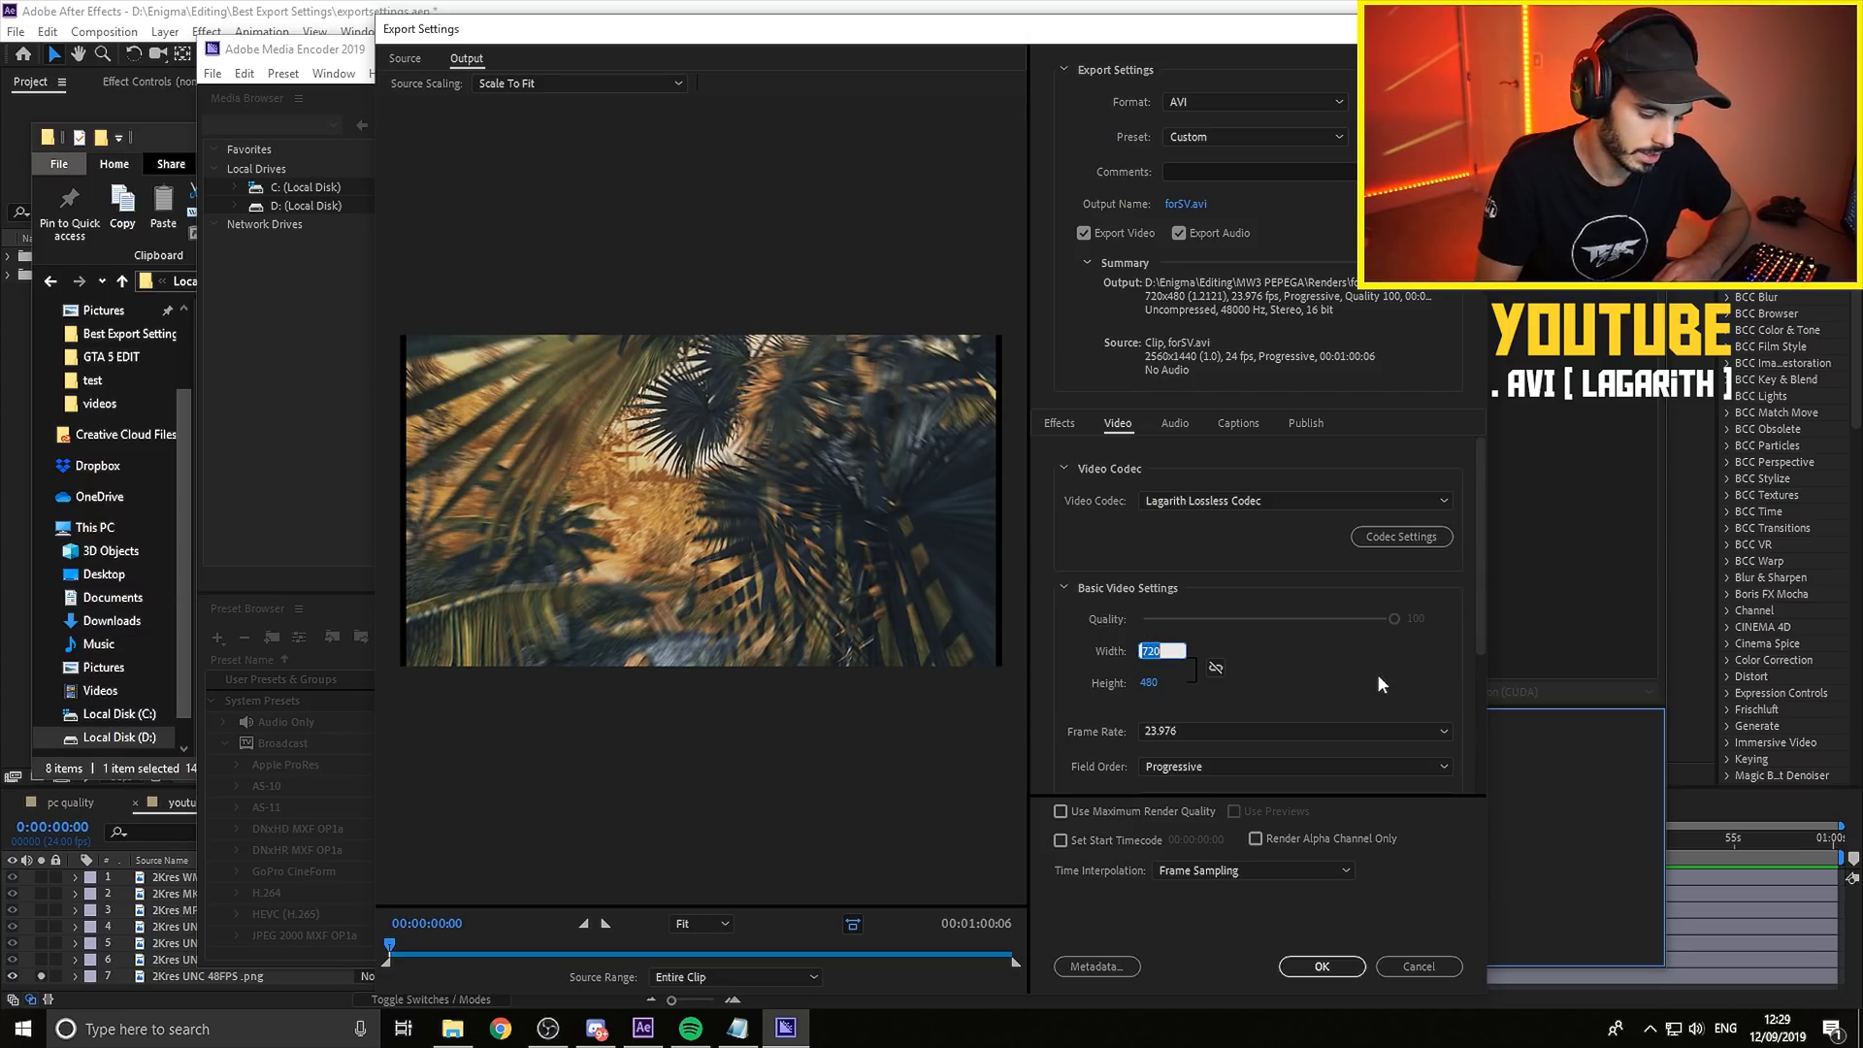
pyautogui.write('2560')
pyautogui.press('Return')
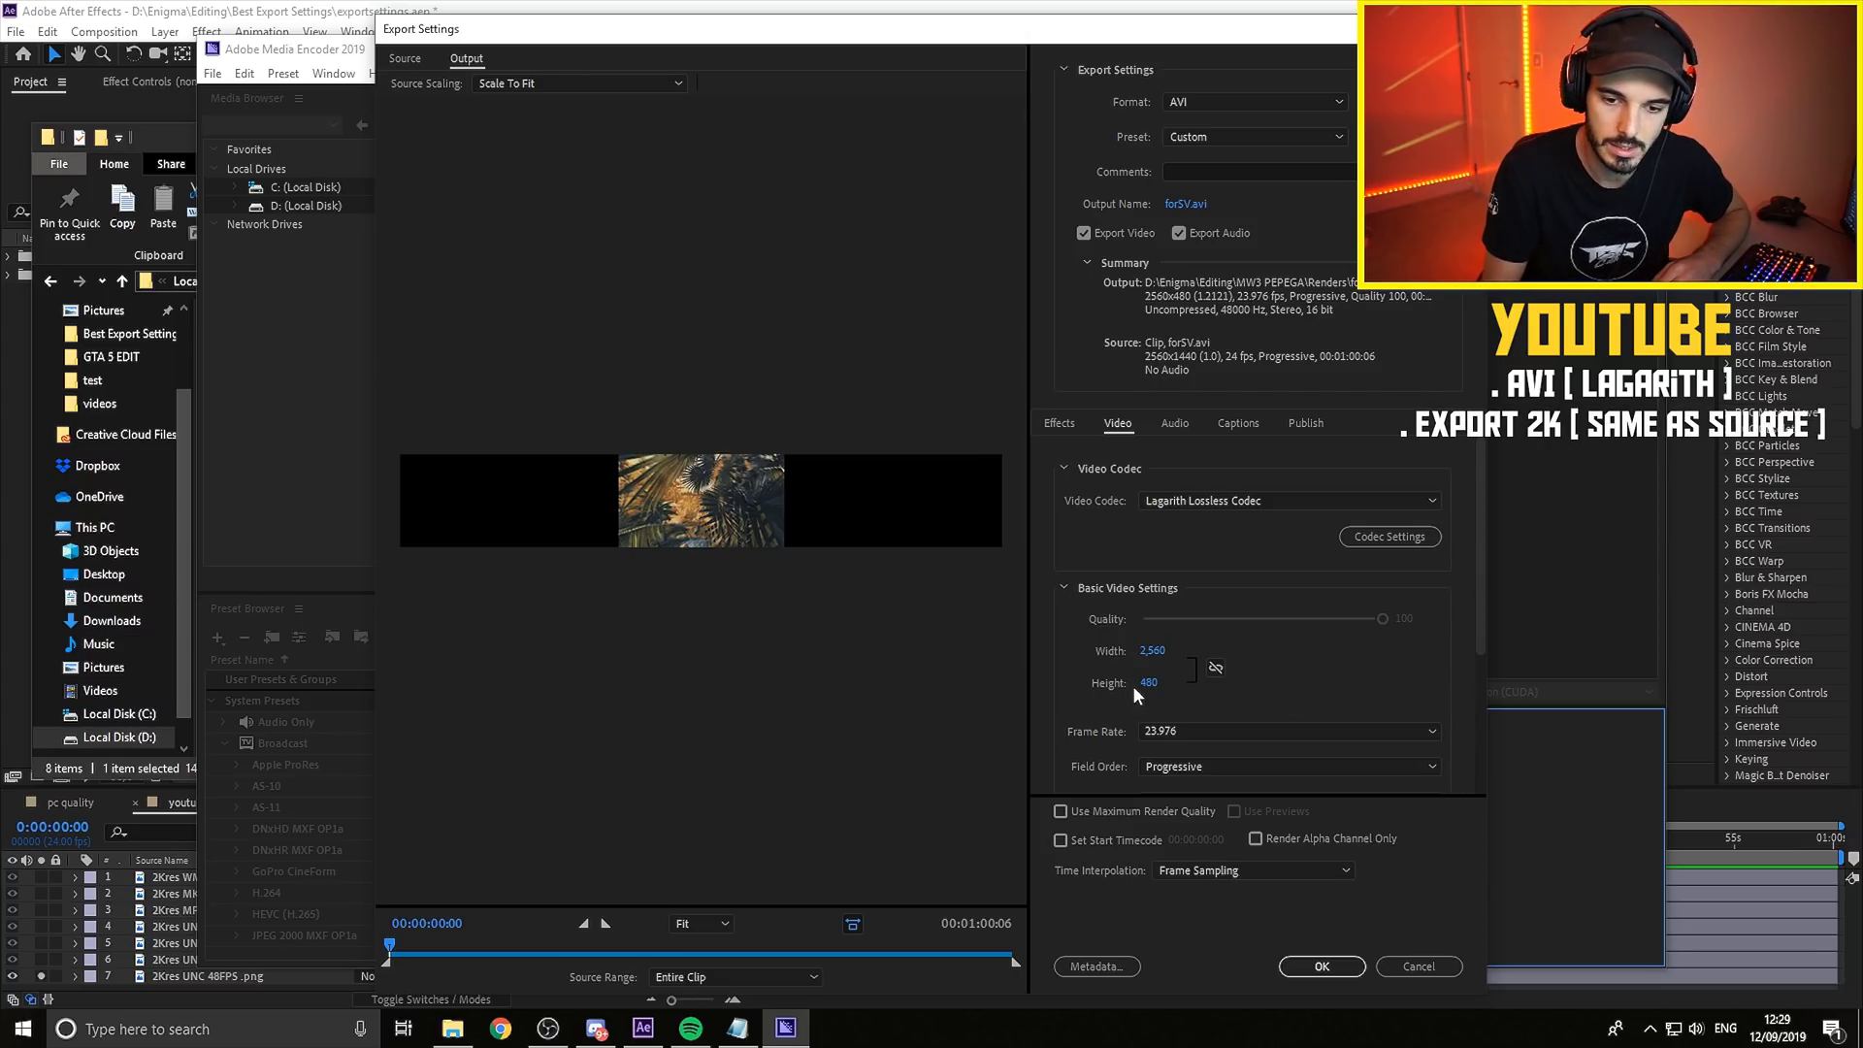
pyautogui.write('1440')
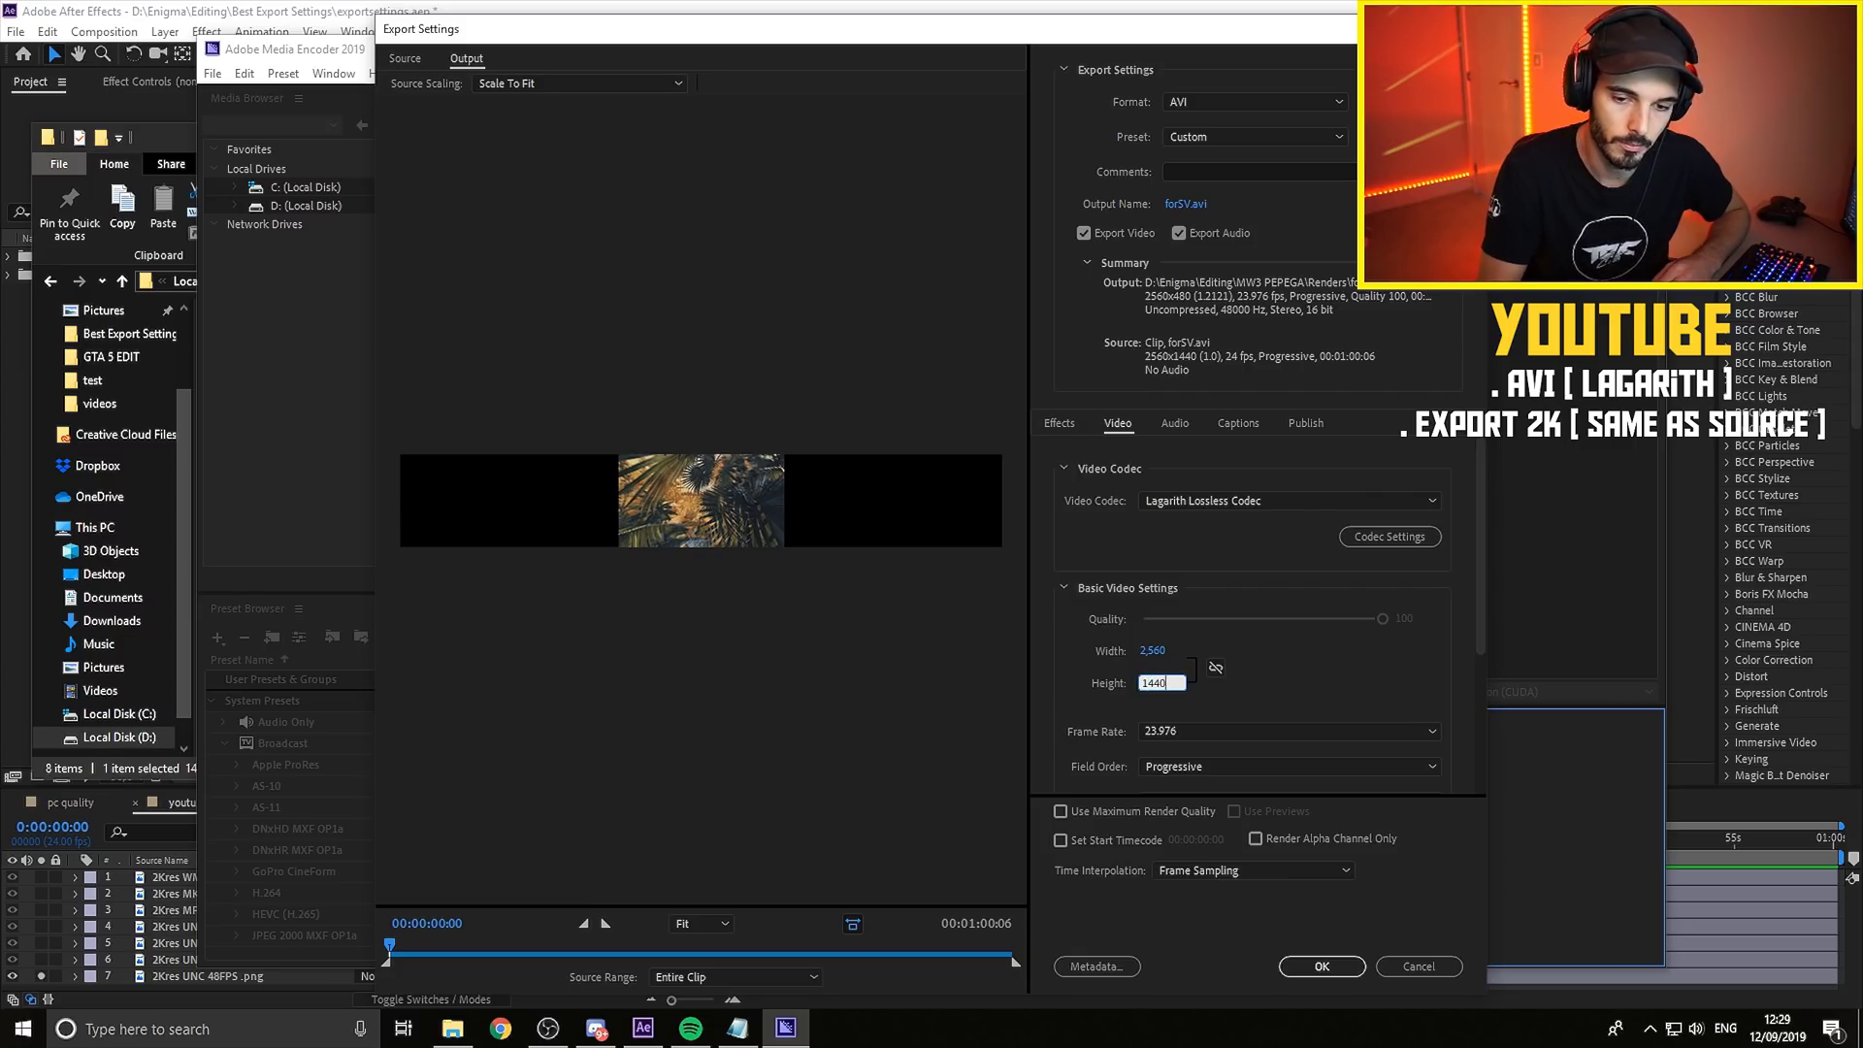
pyautogui.press('Return')
# Set frame rate 50, Square Pixels (1.0) aspect, and turn on Maximum Render Quality.
pyautogui.scroll(-2, 1481, 638)
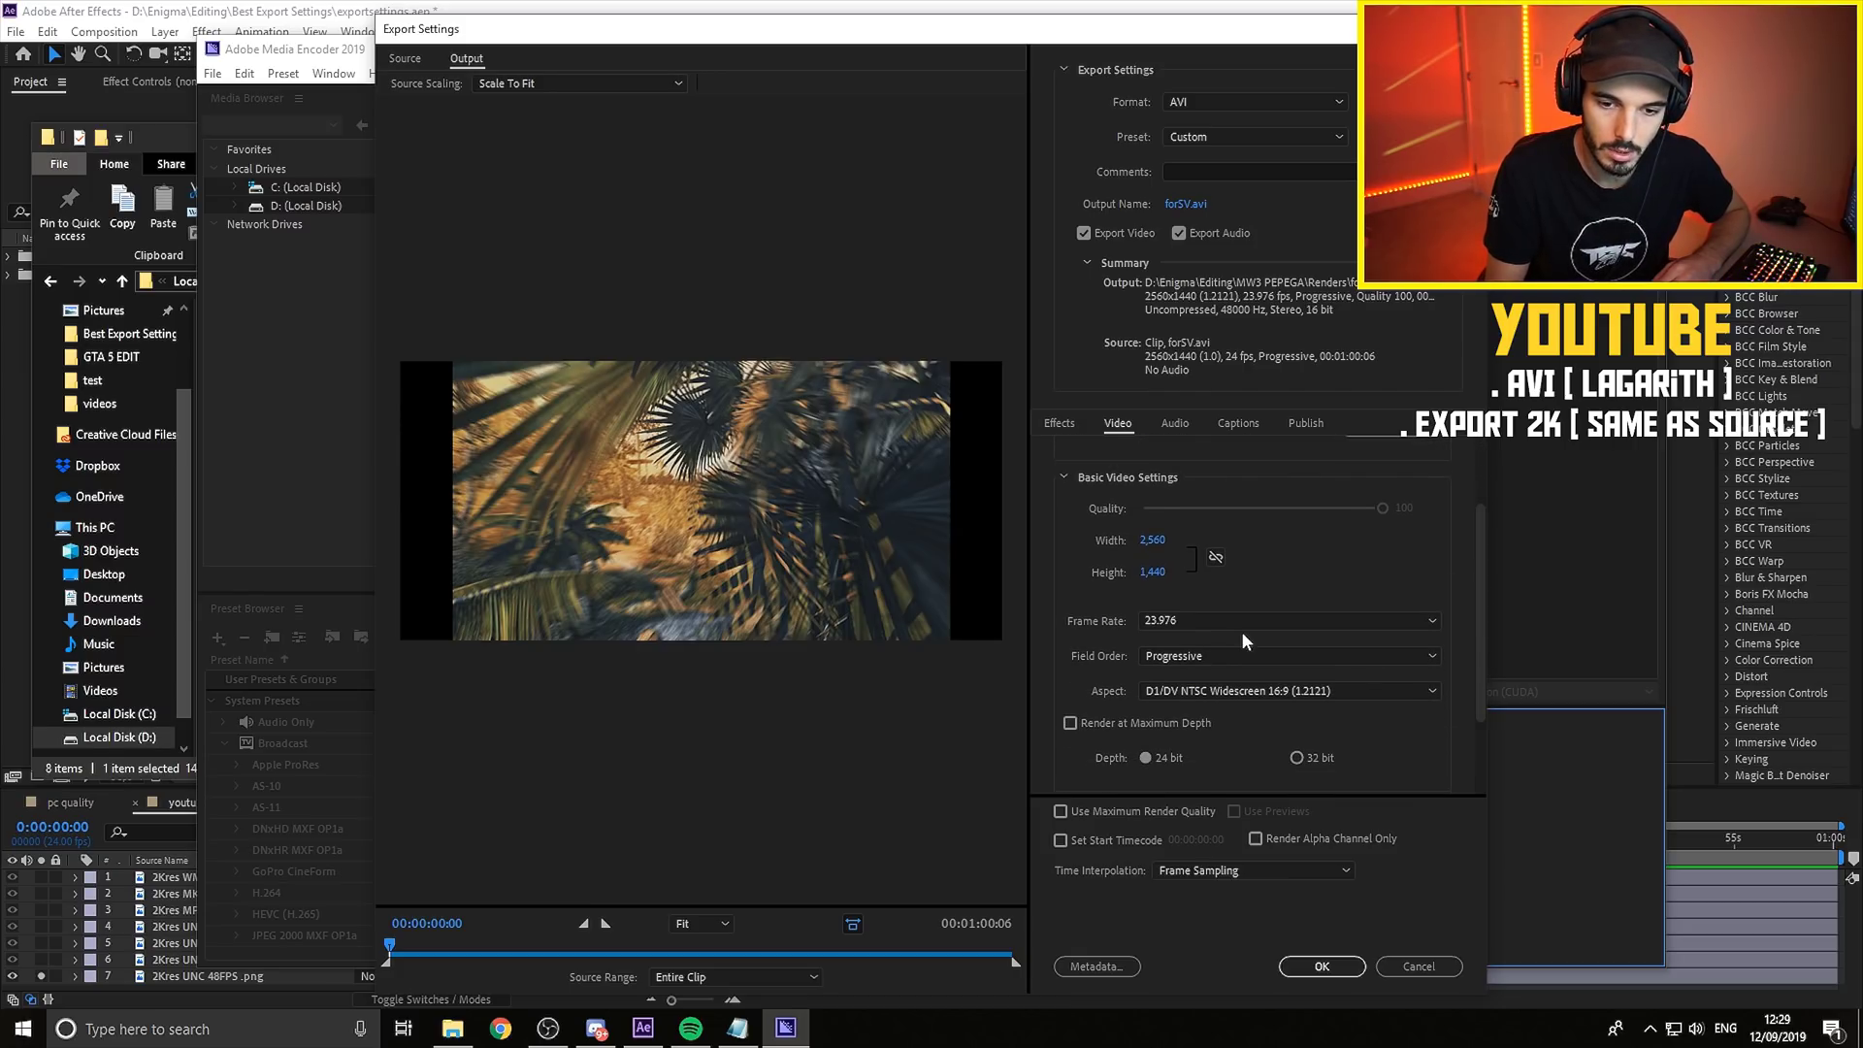
pyautogui.click(1232, 628)
pyautogui.click(1208, 558)
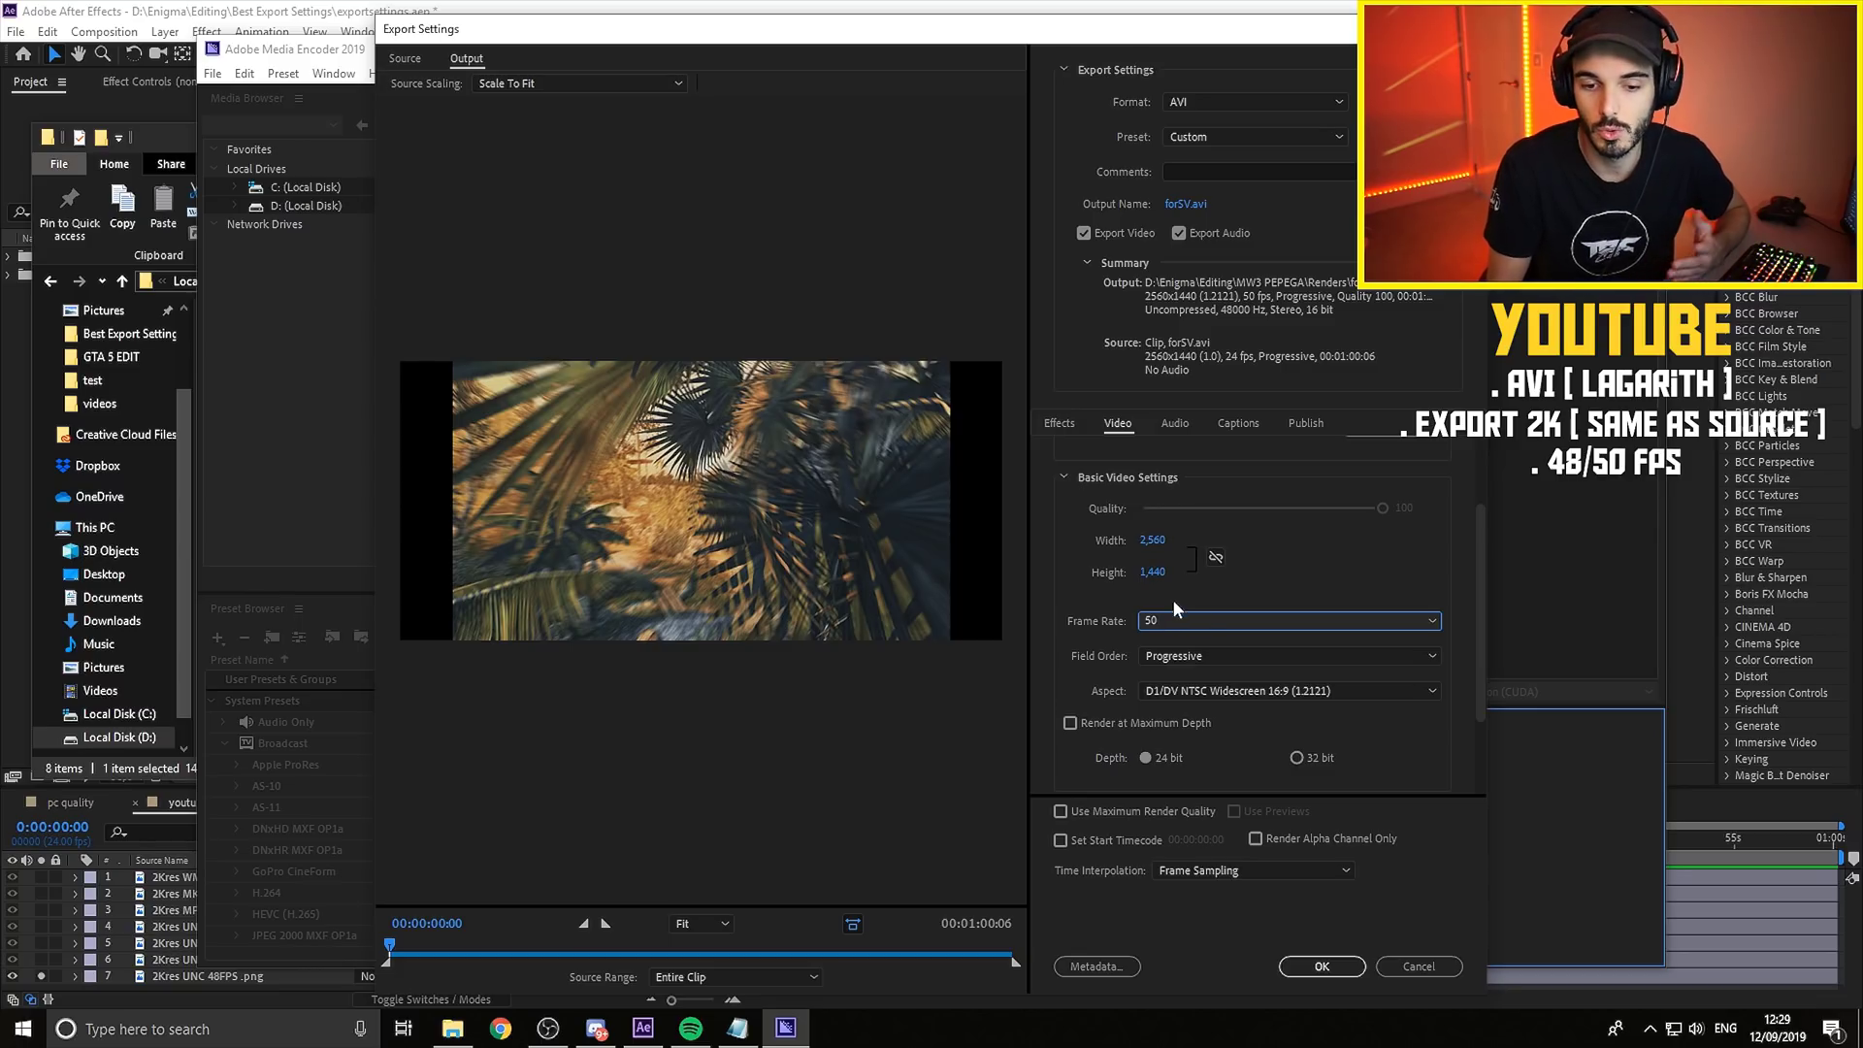
pyautogui.click(1358, 692)
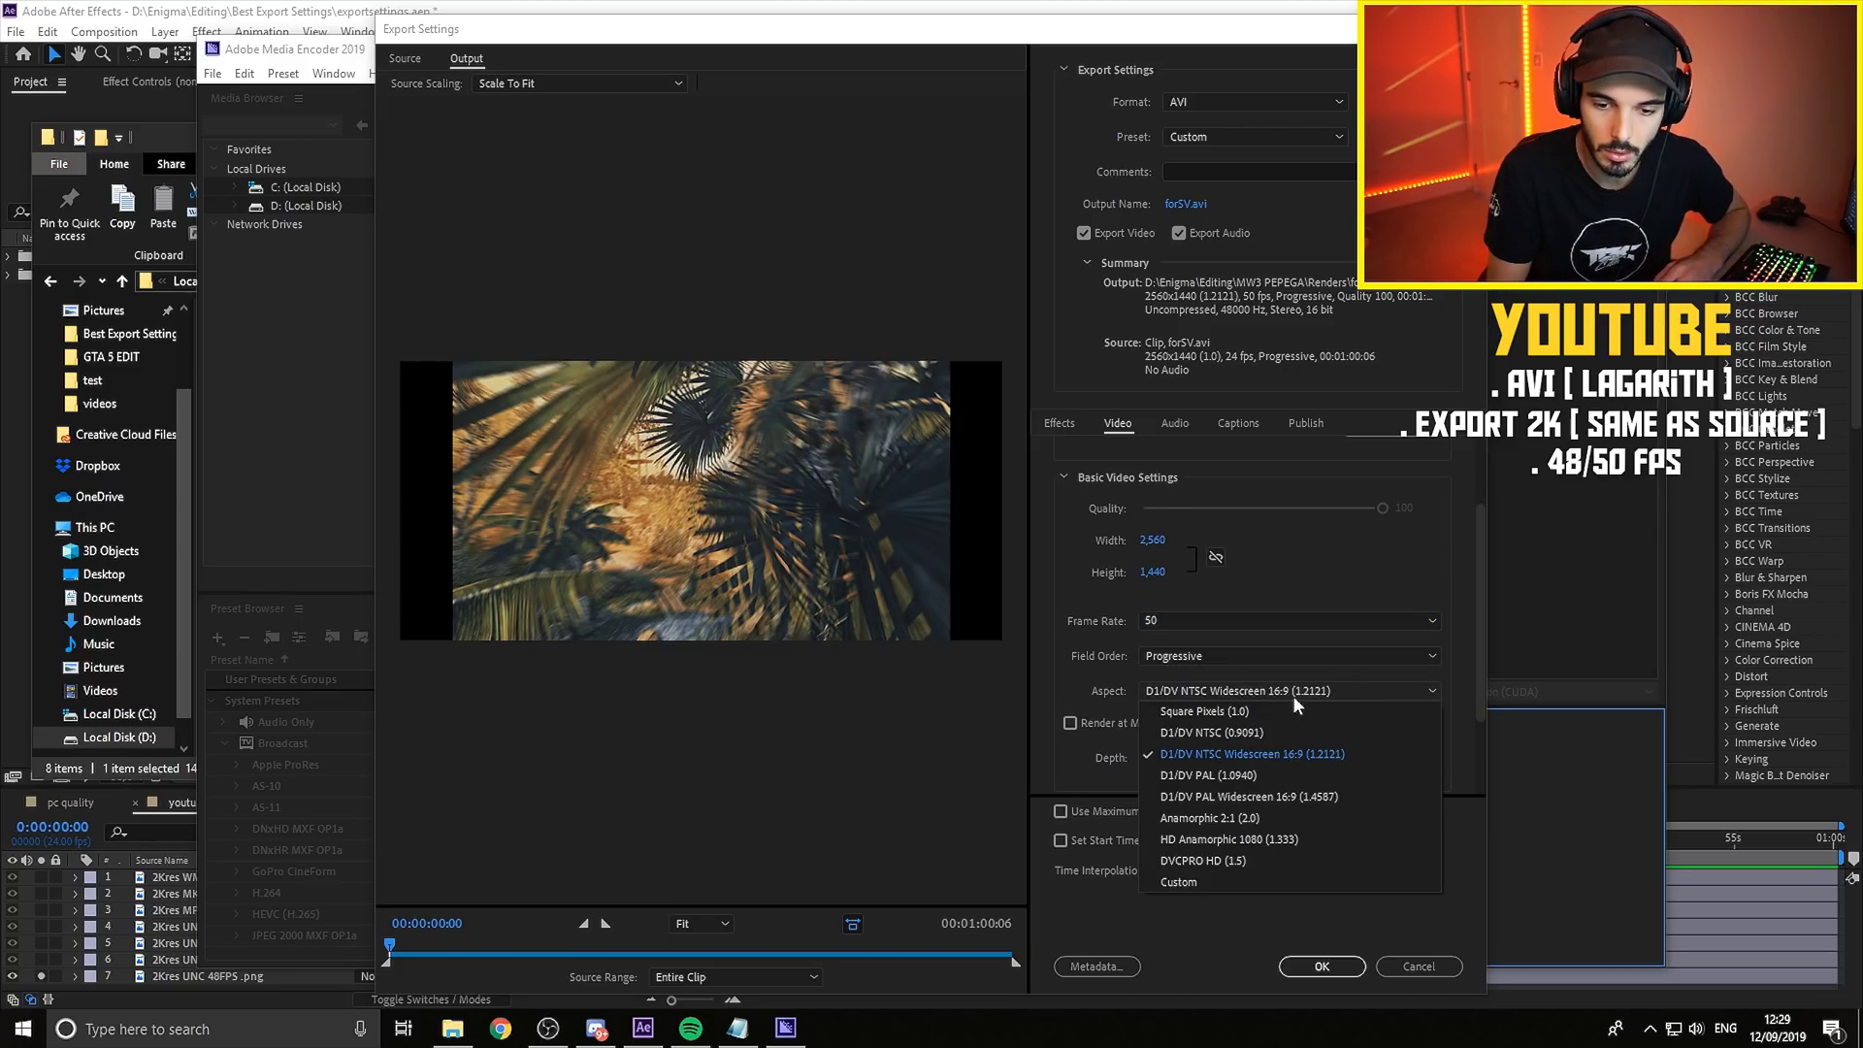
pyautogui.click(1224, 712)
pyautogui.scroll(-2, 1479, 669)
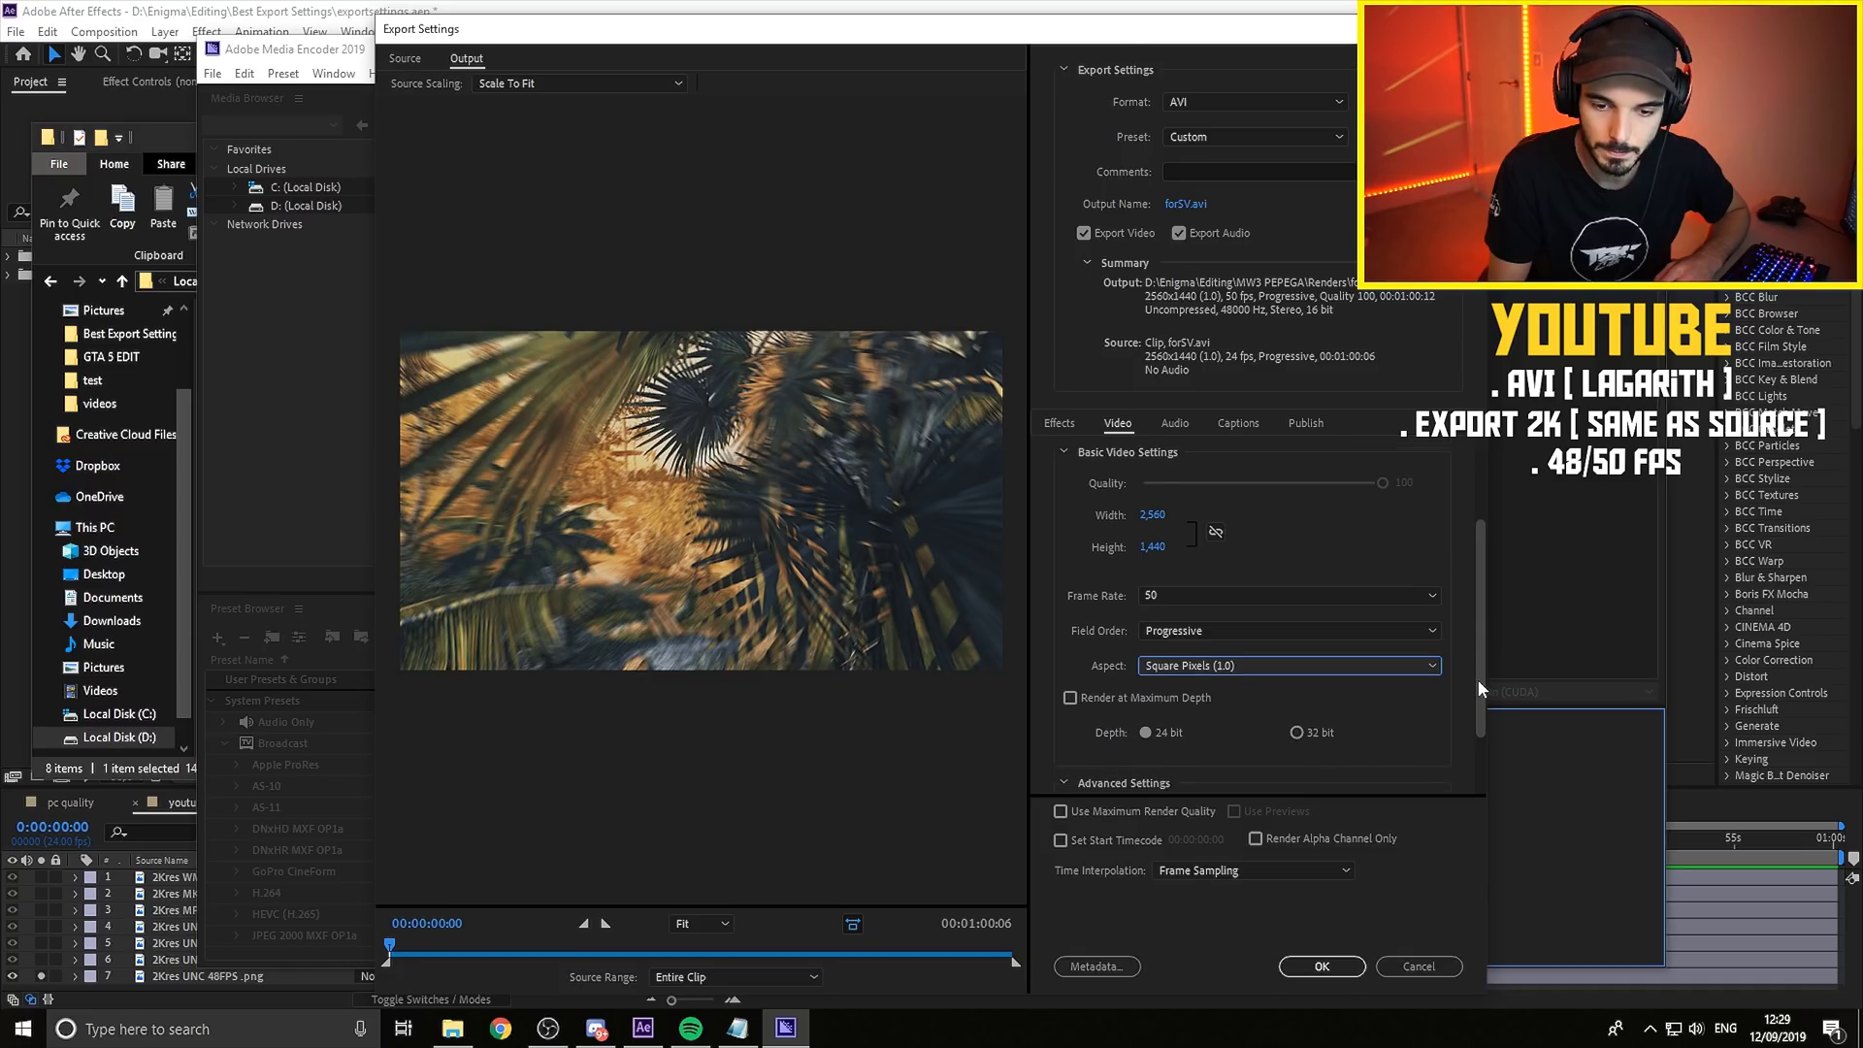
pyautogui.moveTo(1485, 643); pyautogui.dragTo(1477, 689)
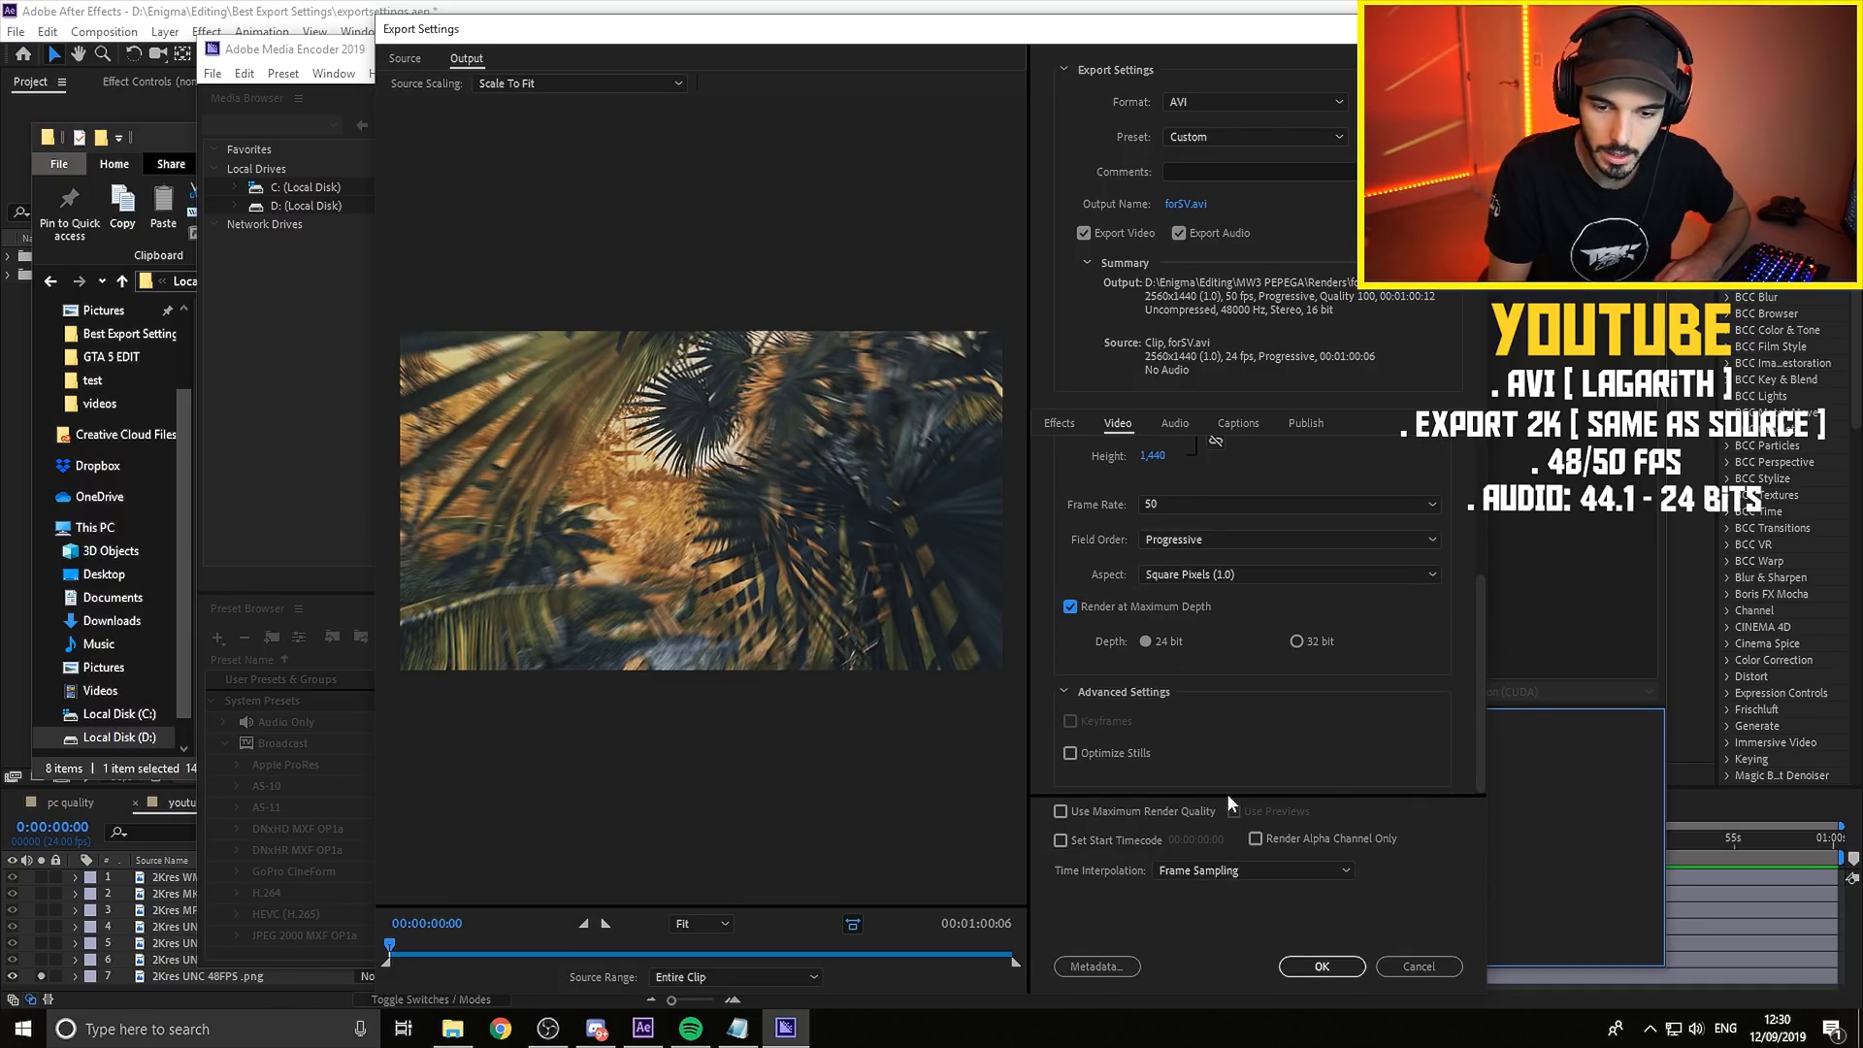
pyautogui.click(1108, 813)
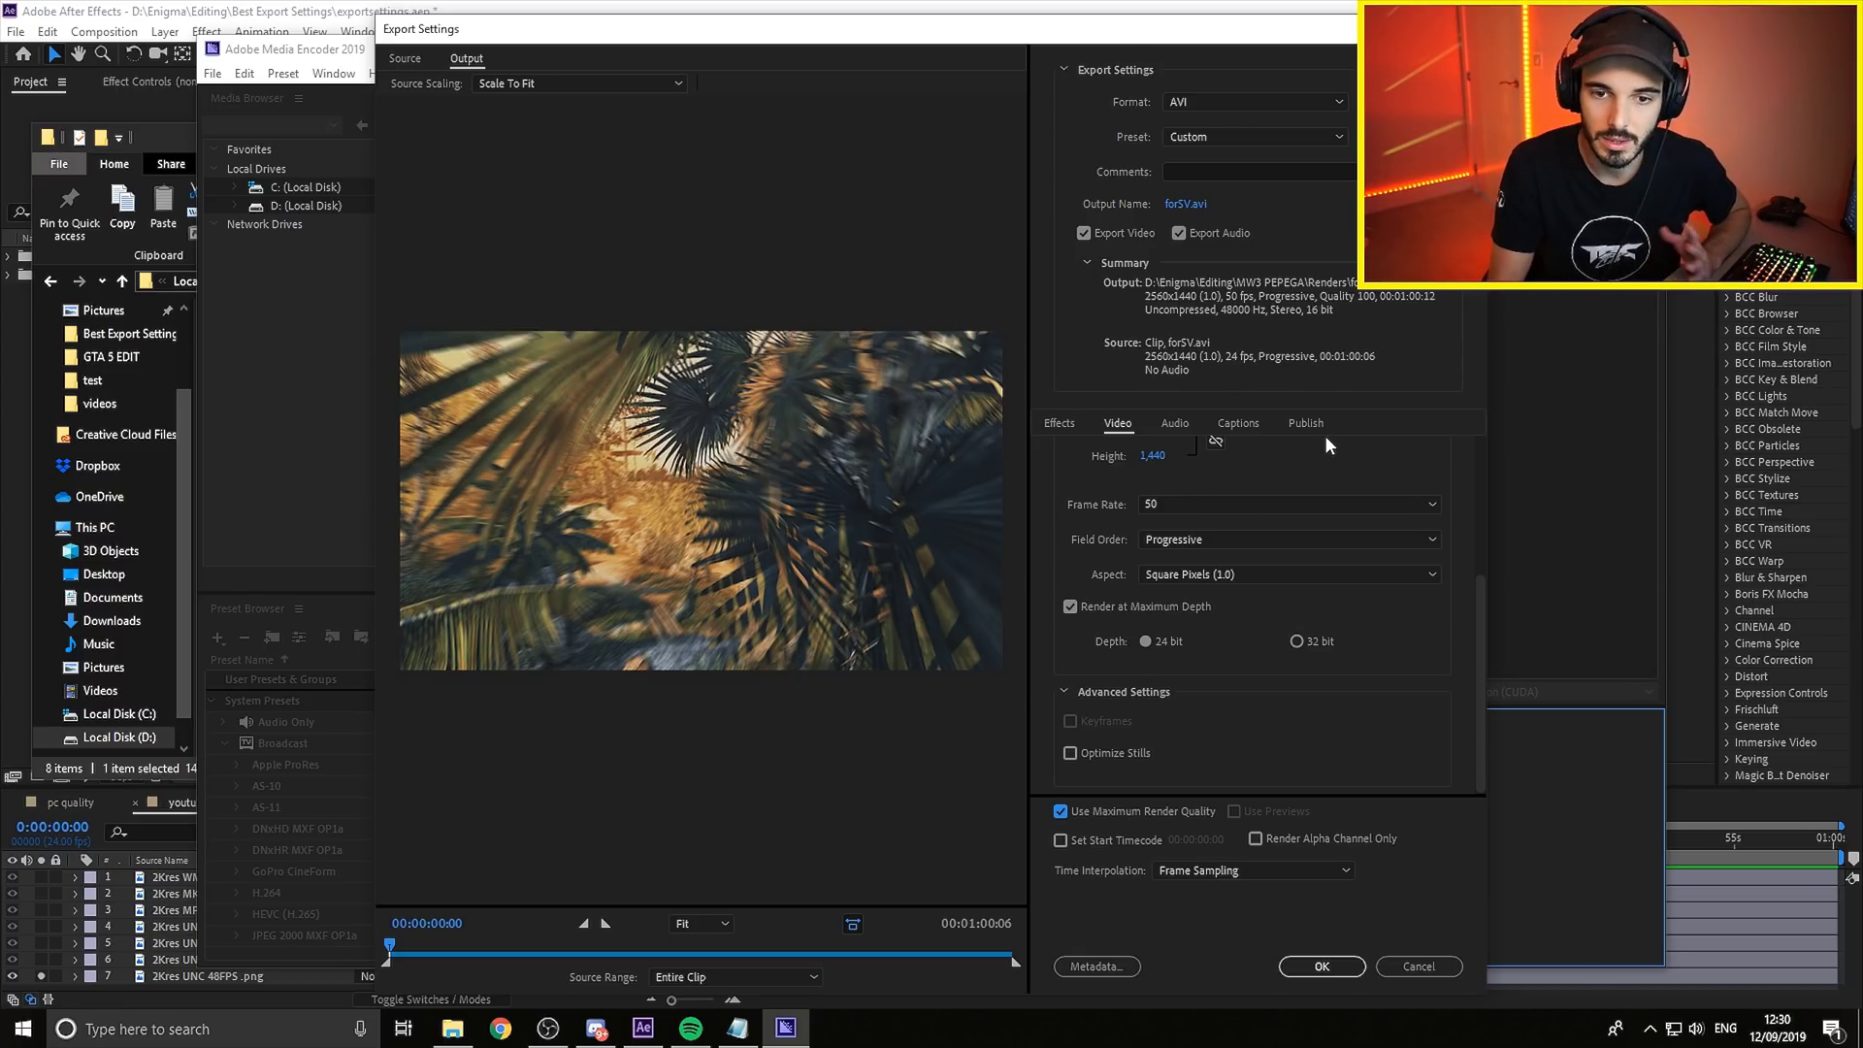
# Confirm the AVI settings and switch the queued output format to H.264.
pyautogui.press('Return')
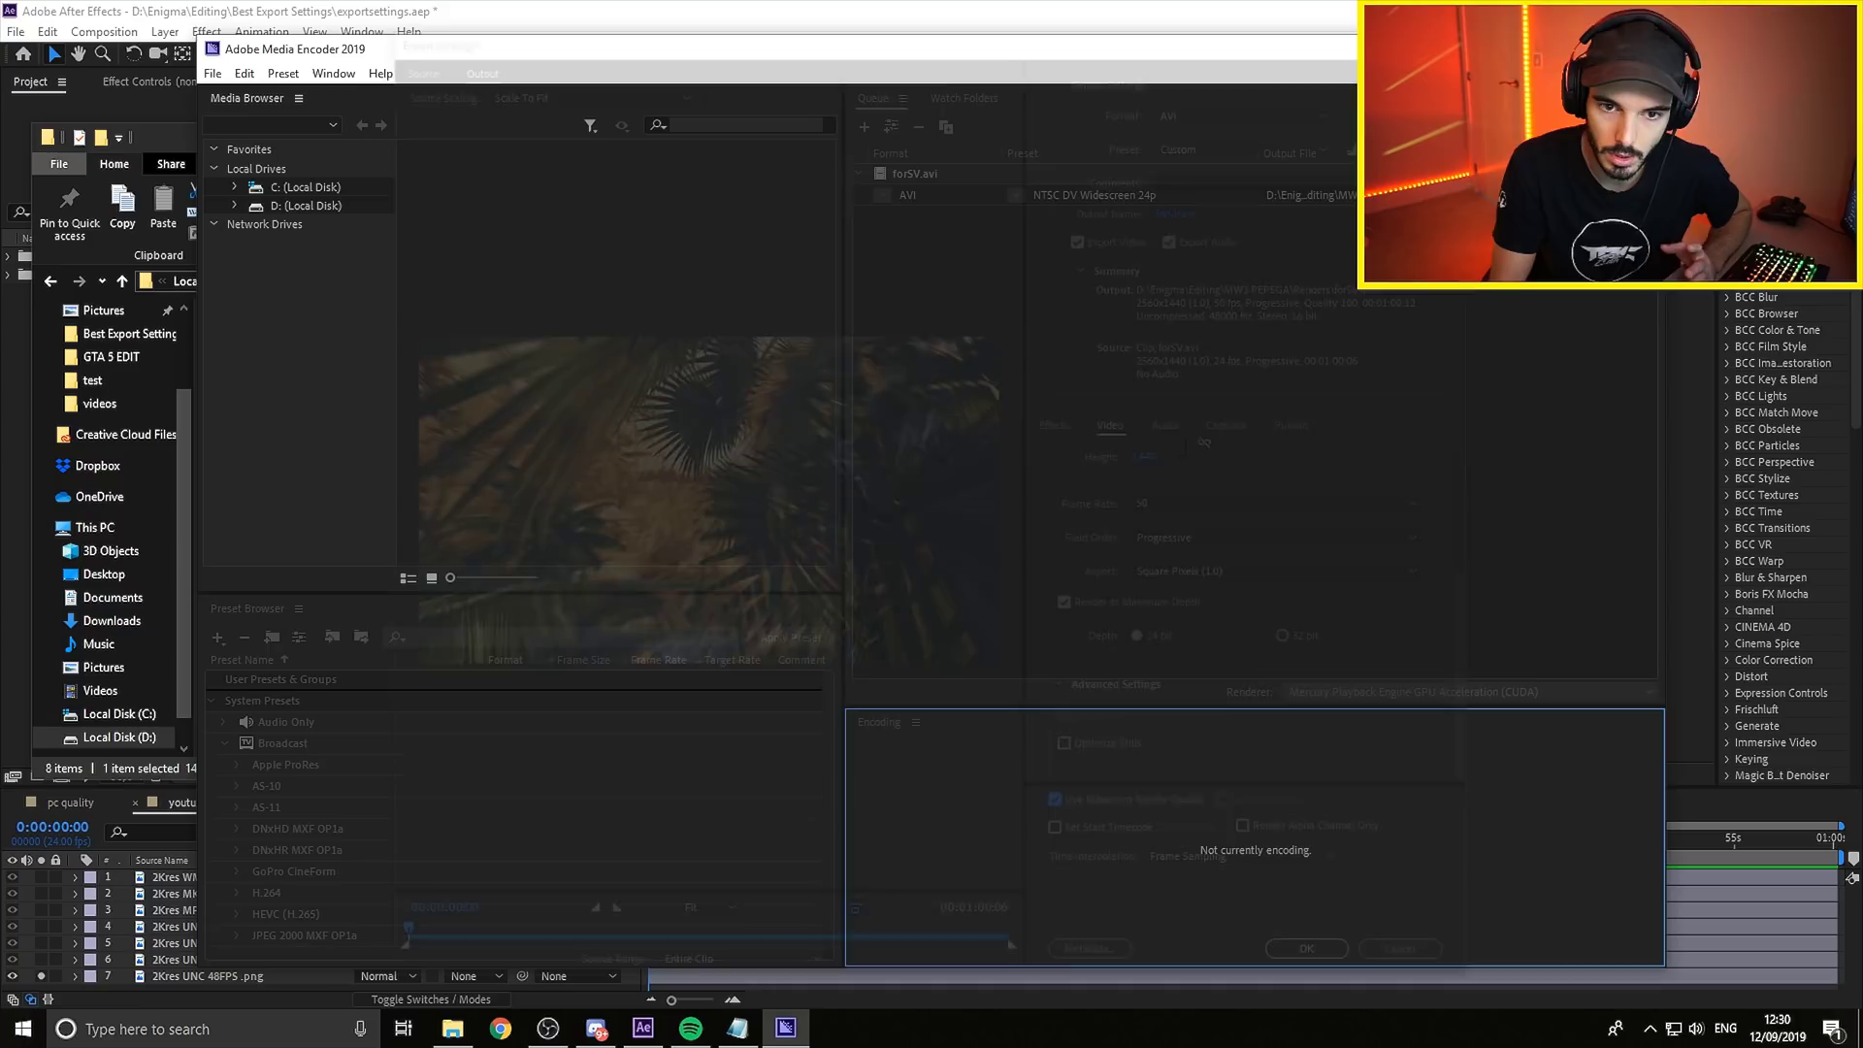
pyautogui.click(885, 190)
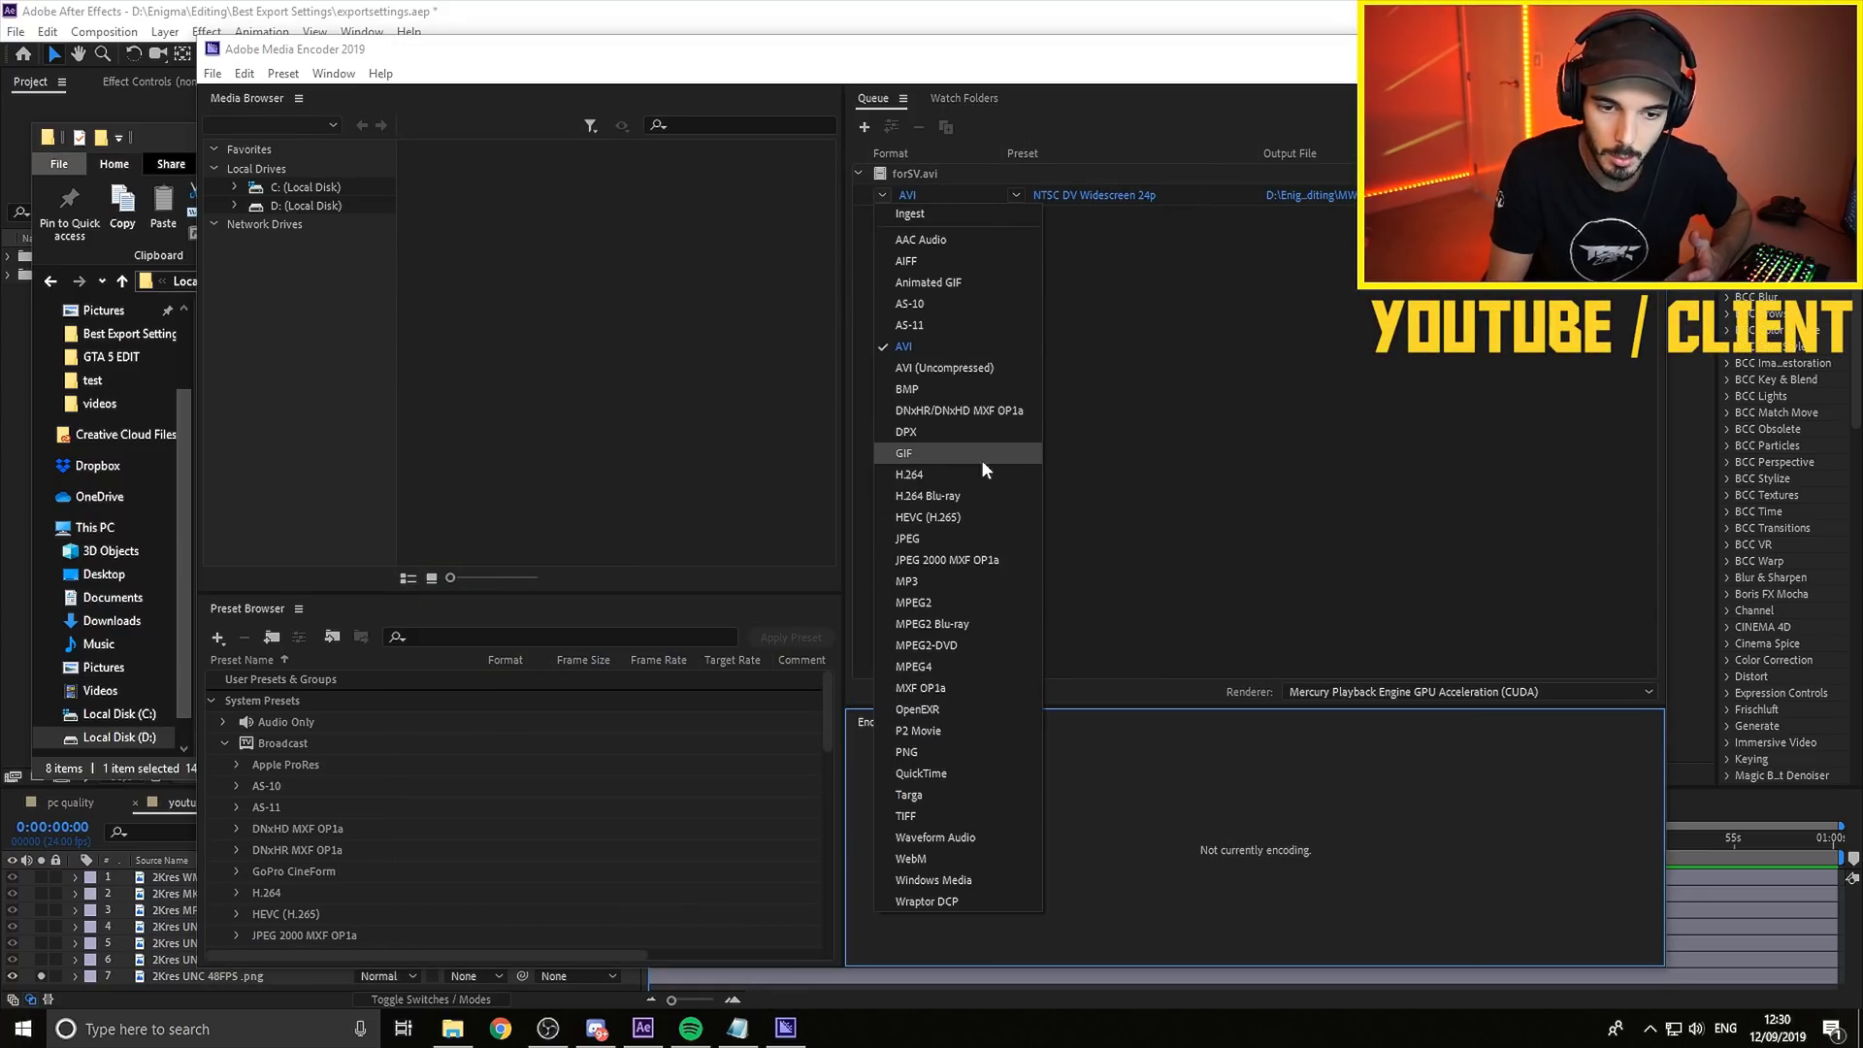
pyautogui.click(922, 475)
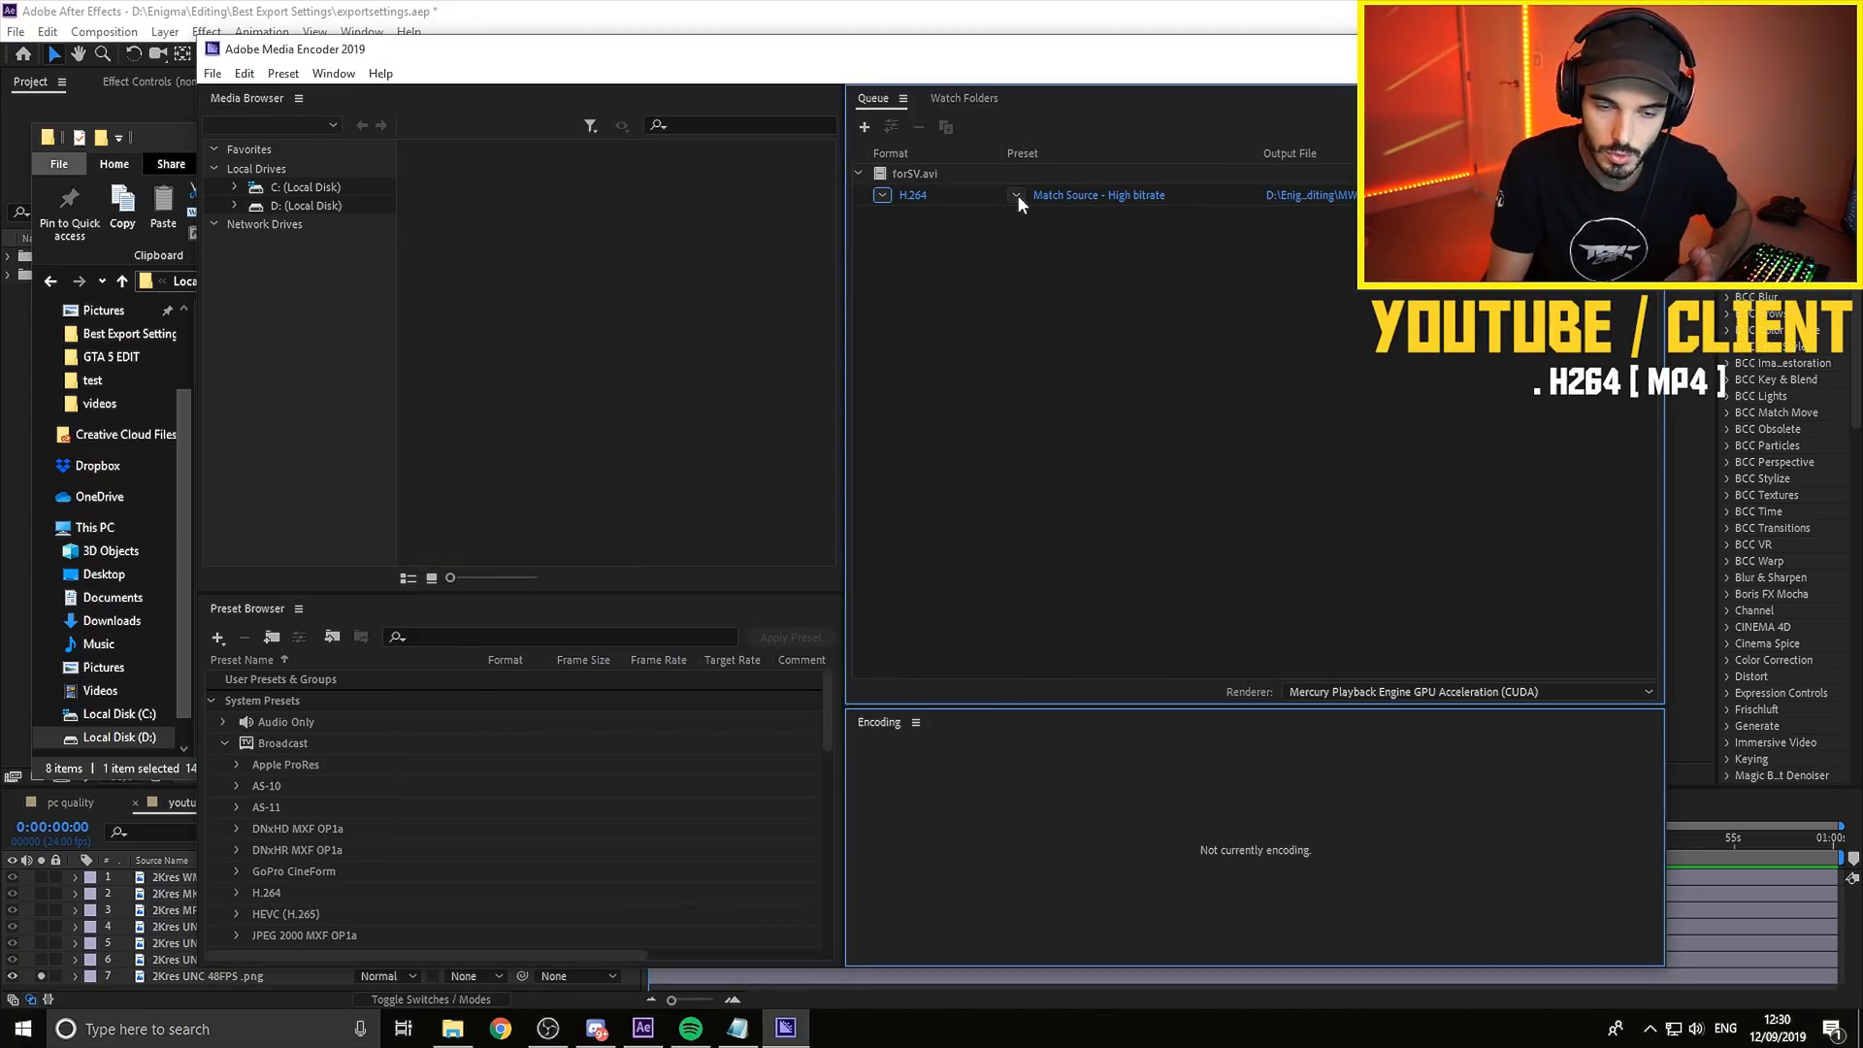
pyautogui.click(1057, 194)
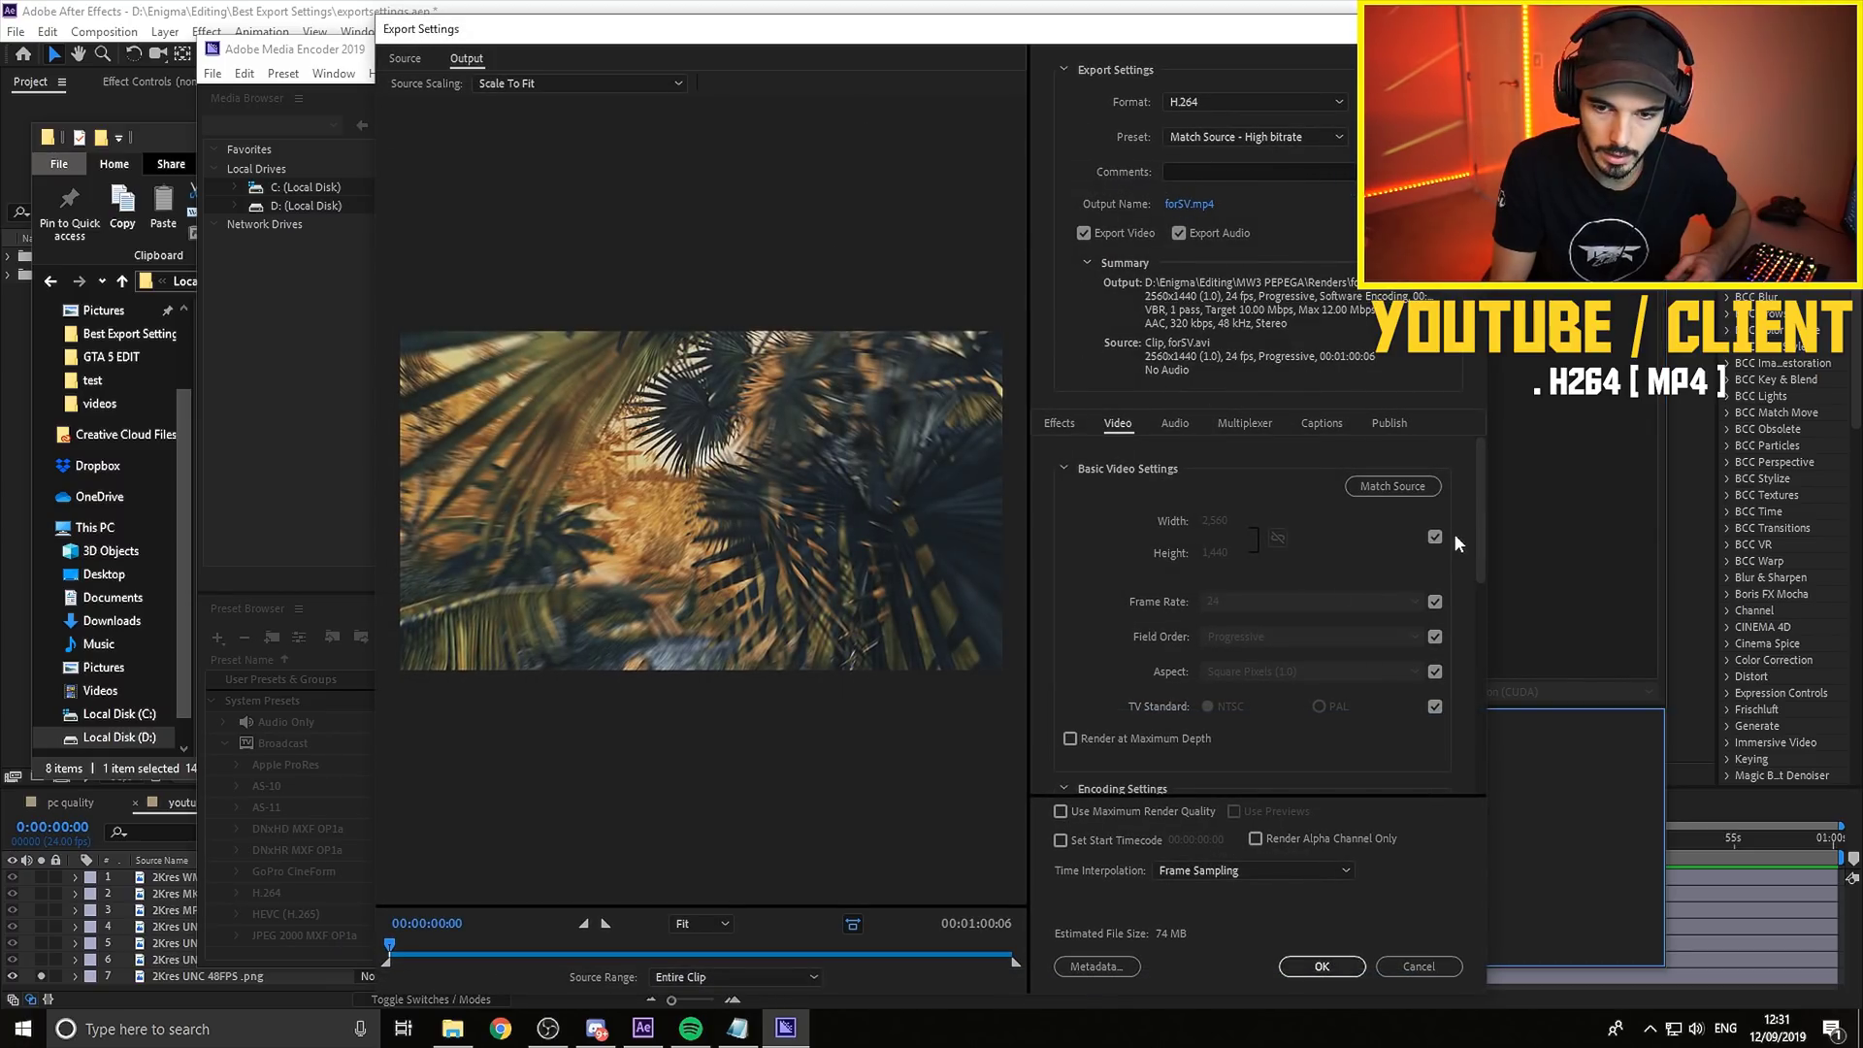
# Set the H.264 frame rate to 50 fps and enable Render at Maximum Depth.
pyautogui.scroll(-1, 1482, 502)
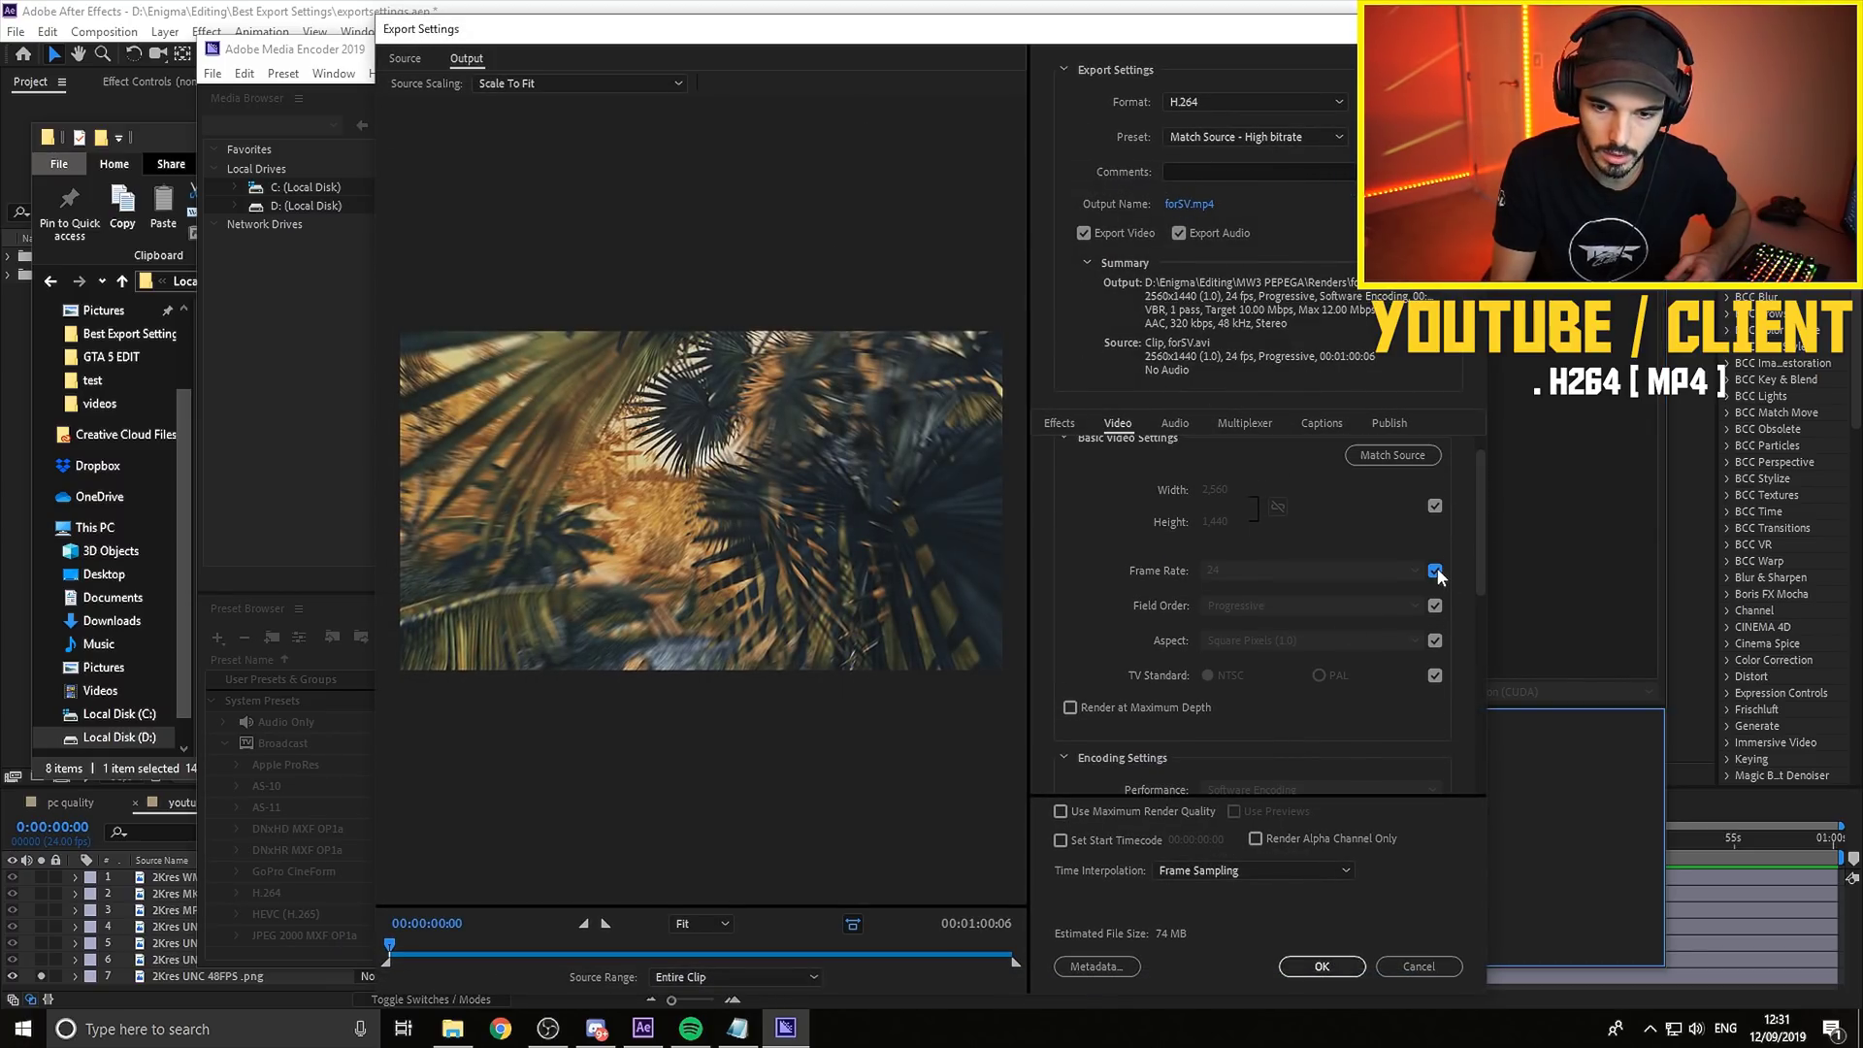
pyautogui.click(1435, 570)
pyautogui.click(1380, 572)
pyautogui.click(1274, 769)
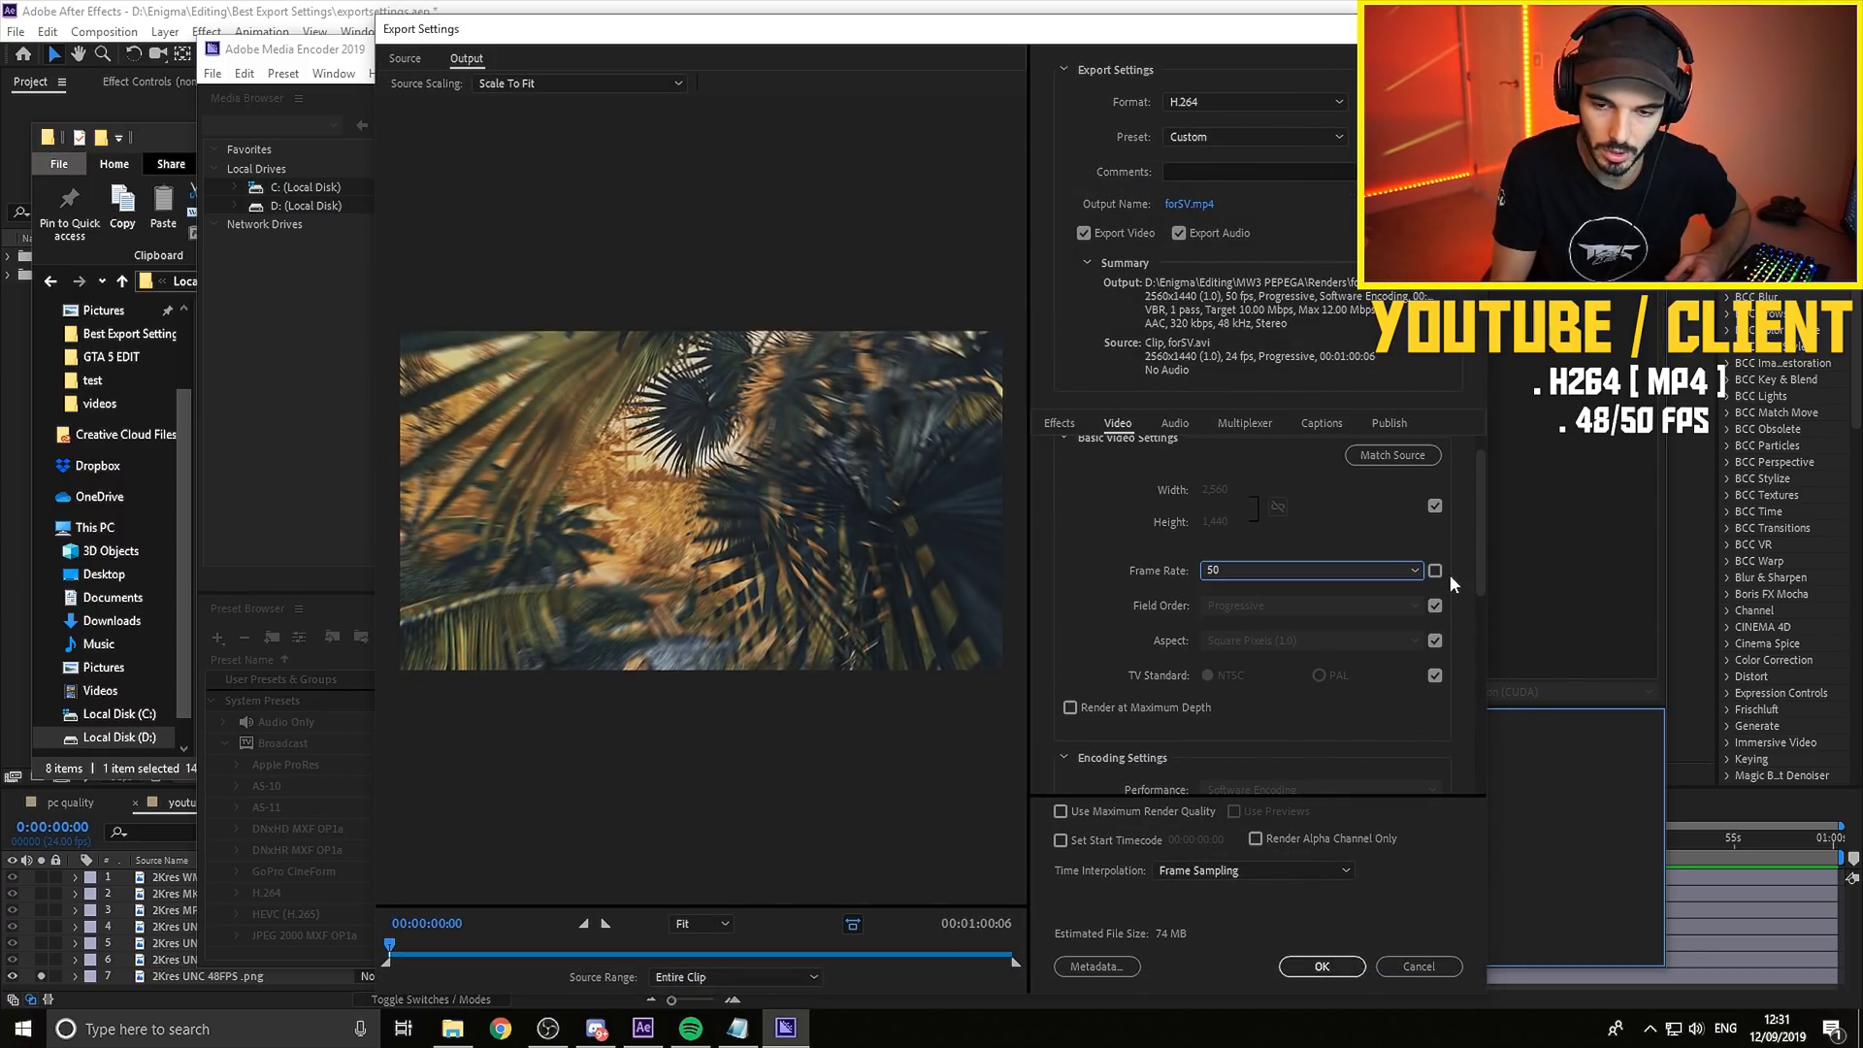
pyautogui.click(1070, 708)
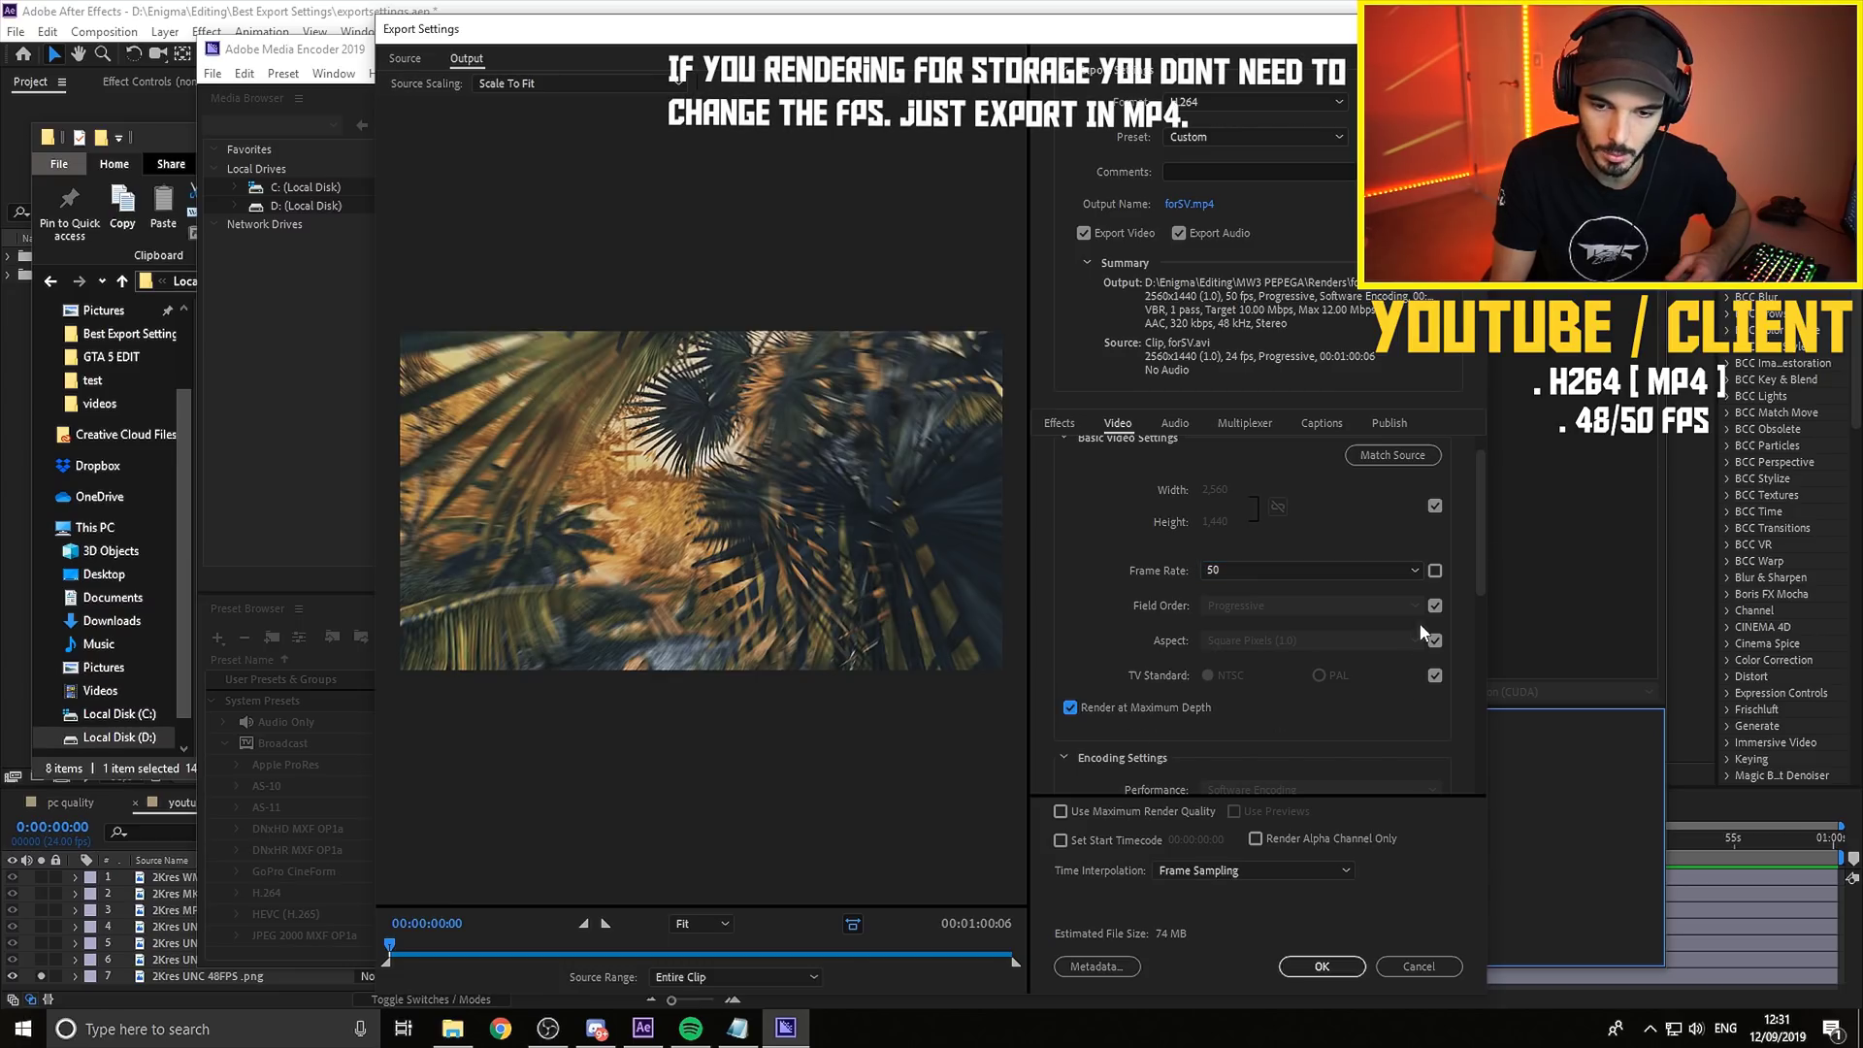
pyautogui.moveTo(1475, 567); pyautogui.dragTo(1481, 640)
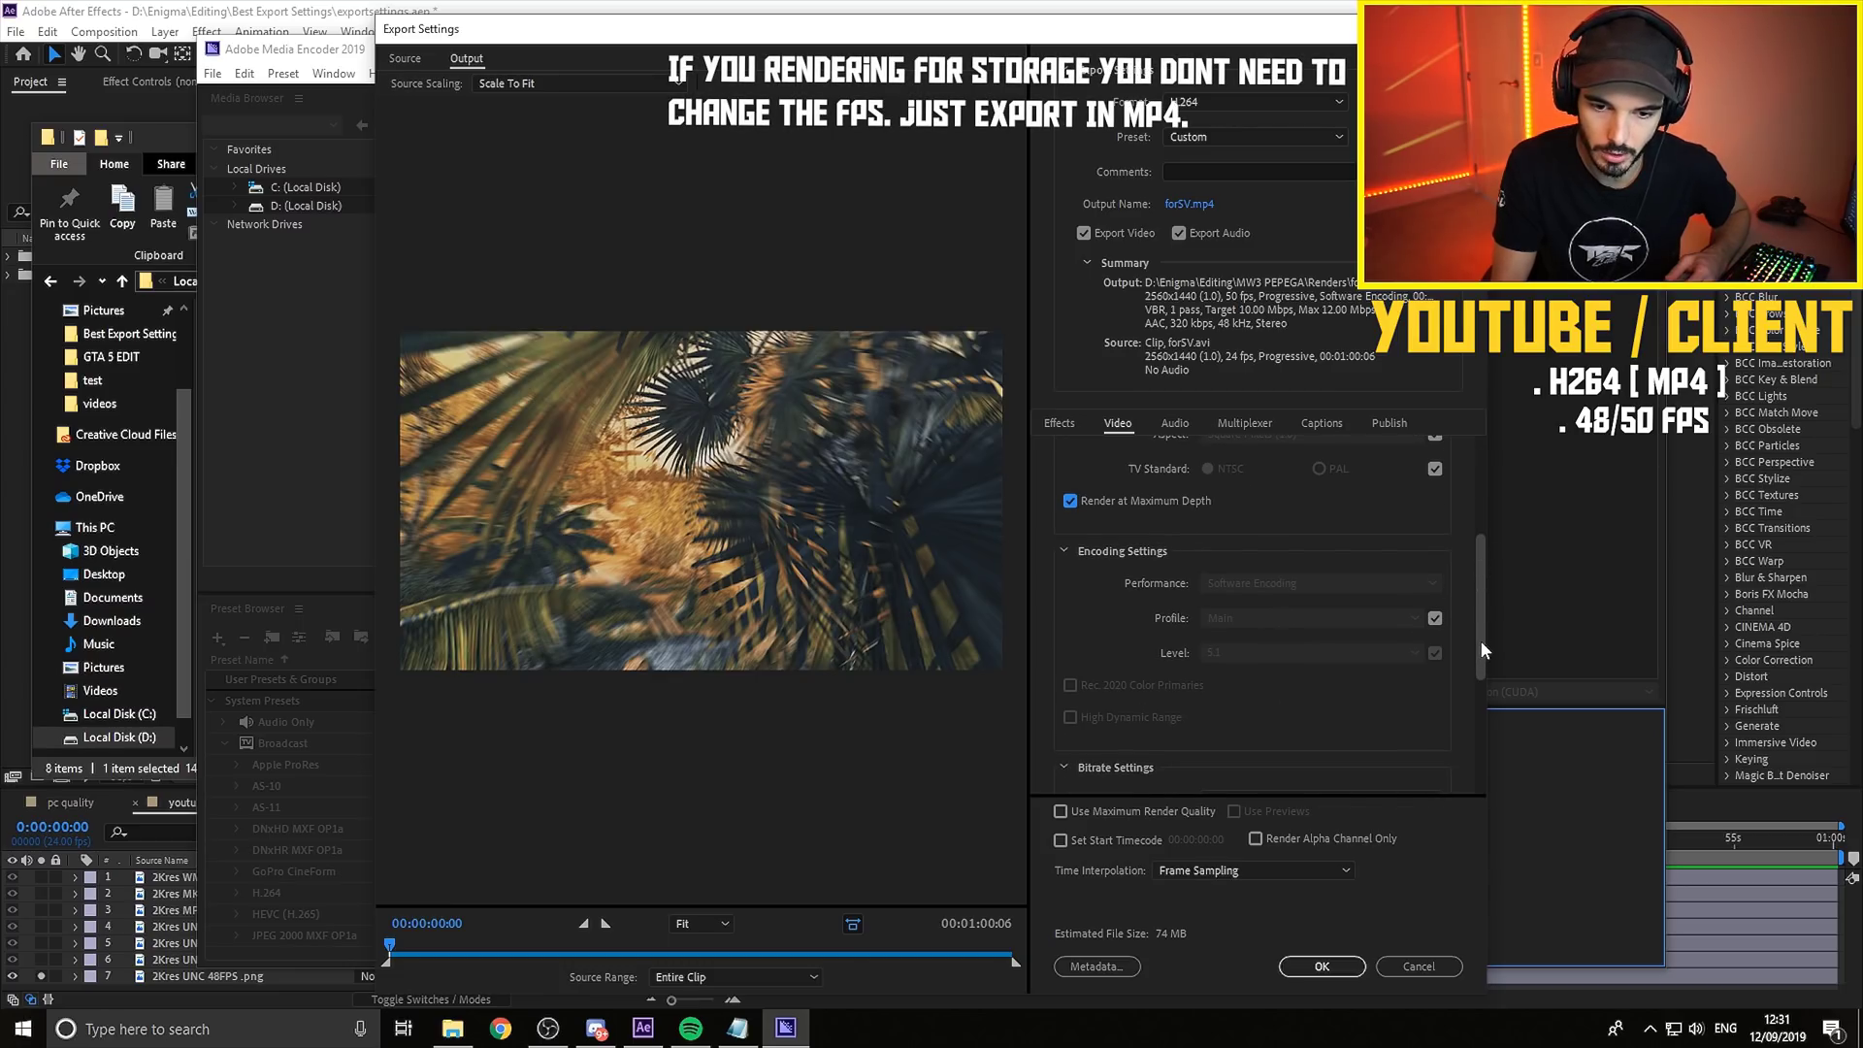
# Set profile High, VBR 2-pass at 2,000 Mbps and maximum render quality, then confirm.
pyautogui.click(1435, 618)
pyautogui.click(1342, 619)
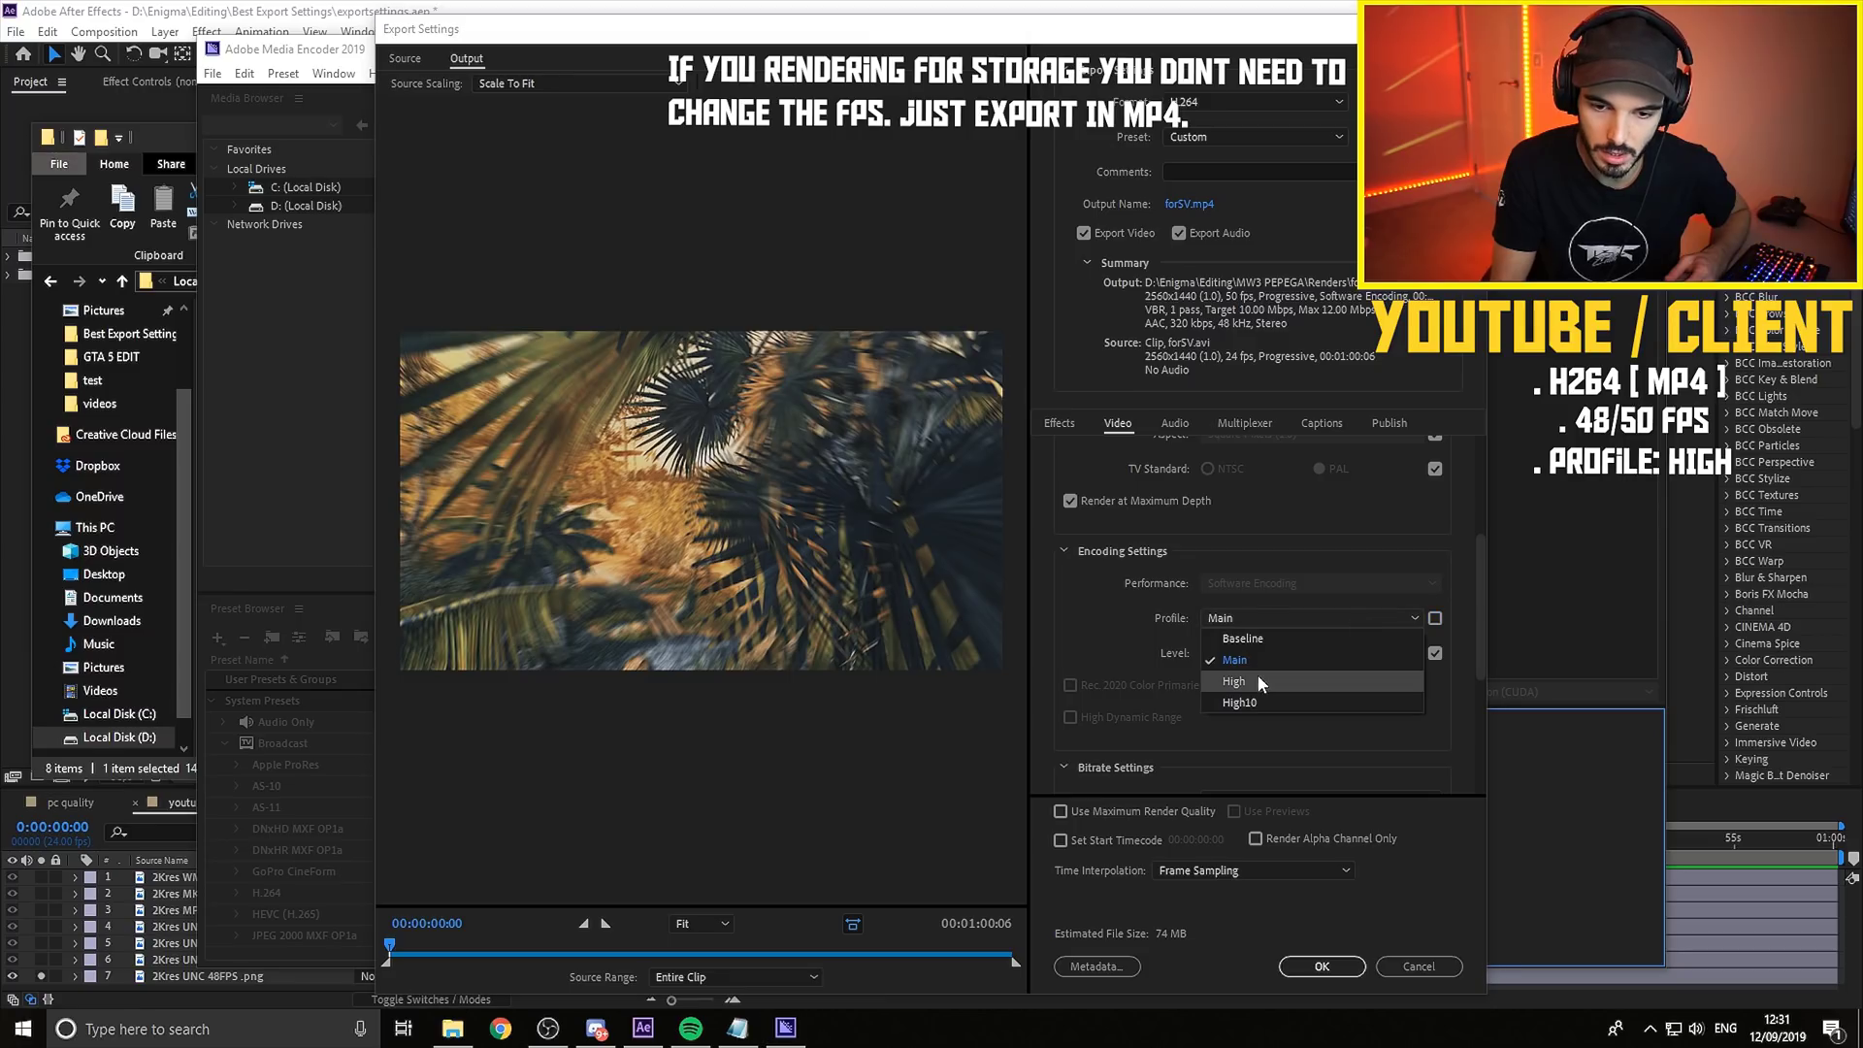
pyautogui.click(1258, 681)
pyautogui.moveTo(1480, 596); pyautogui.dragTo(1481, 701)
pyautogui.click(1266, 568)
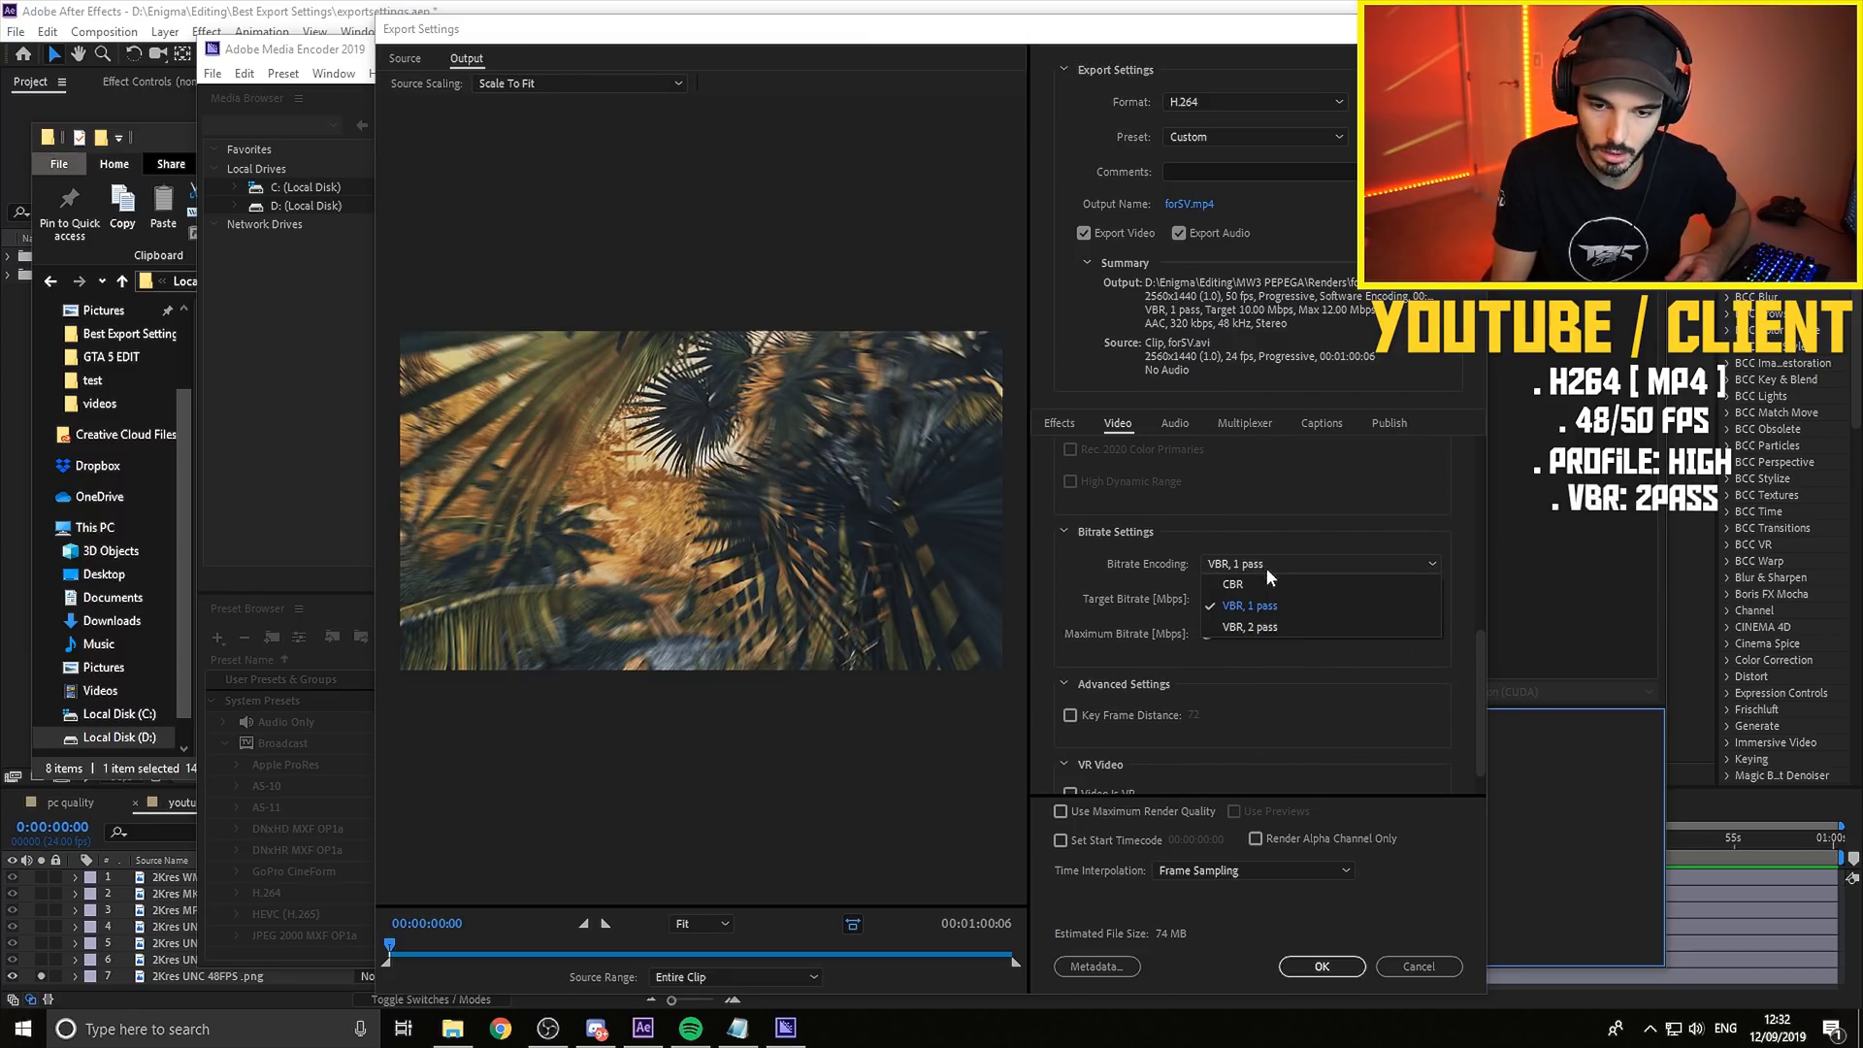
pyautogui.click(1237, 615)
pyautogui.moveTo(1208, 598); pyautogui.dragTo(1477, 684)
pyautogui.click(1150, 812)
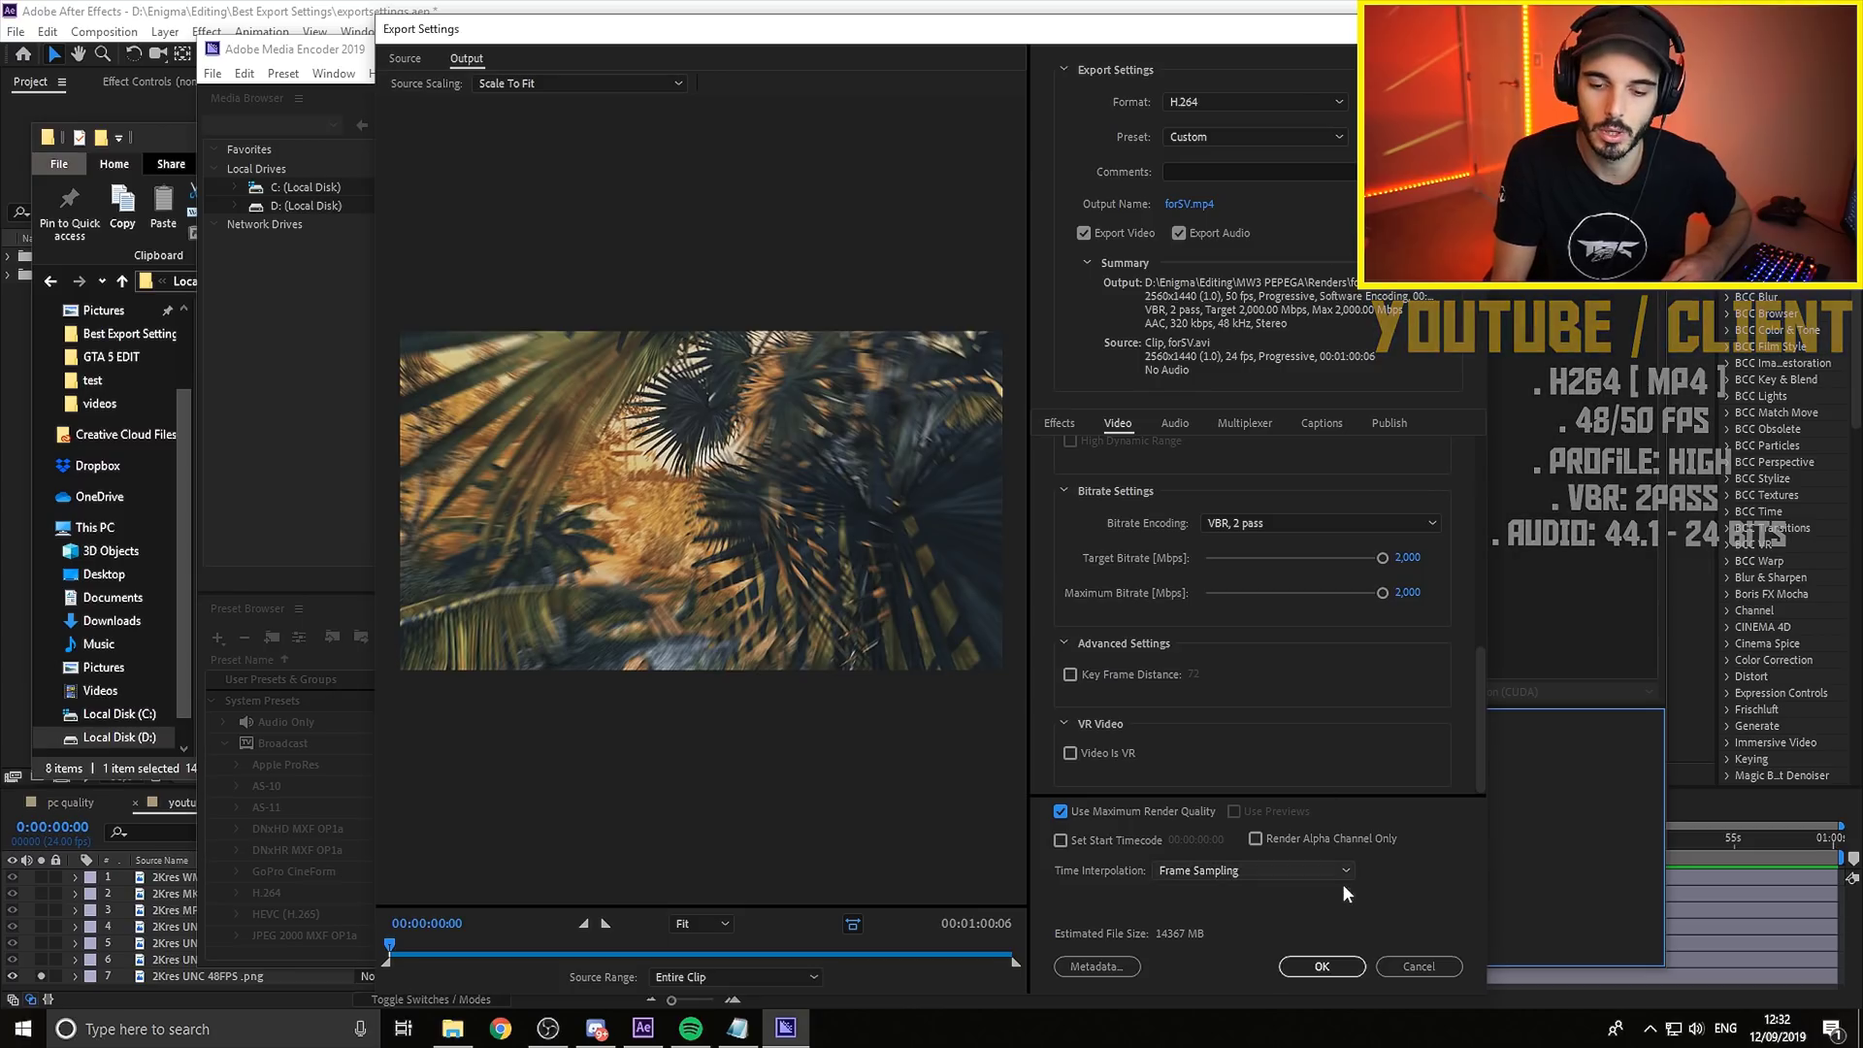
pyautogui.press('Return')
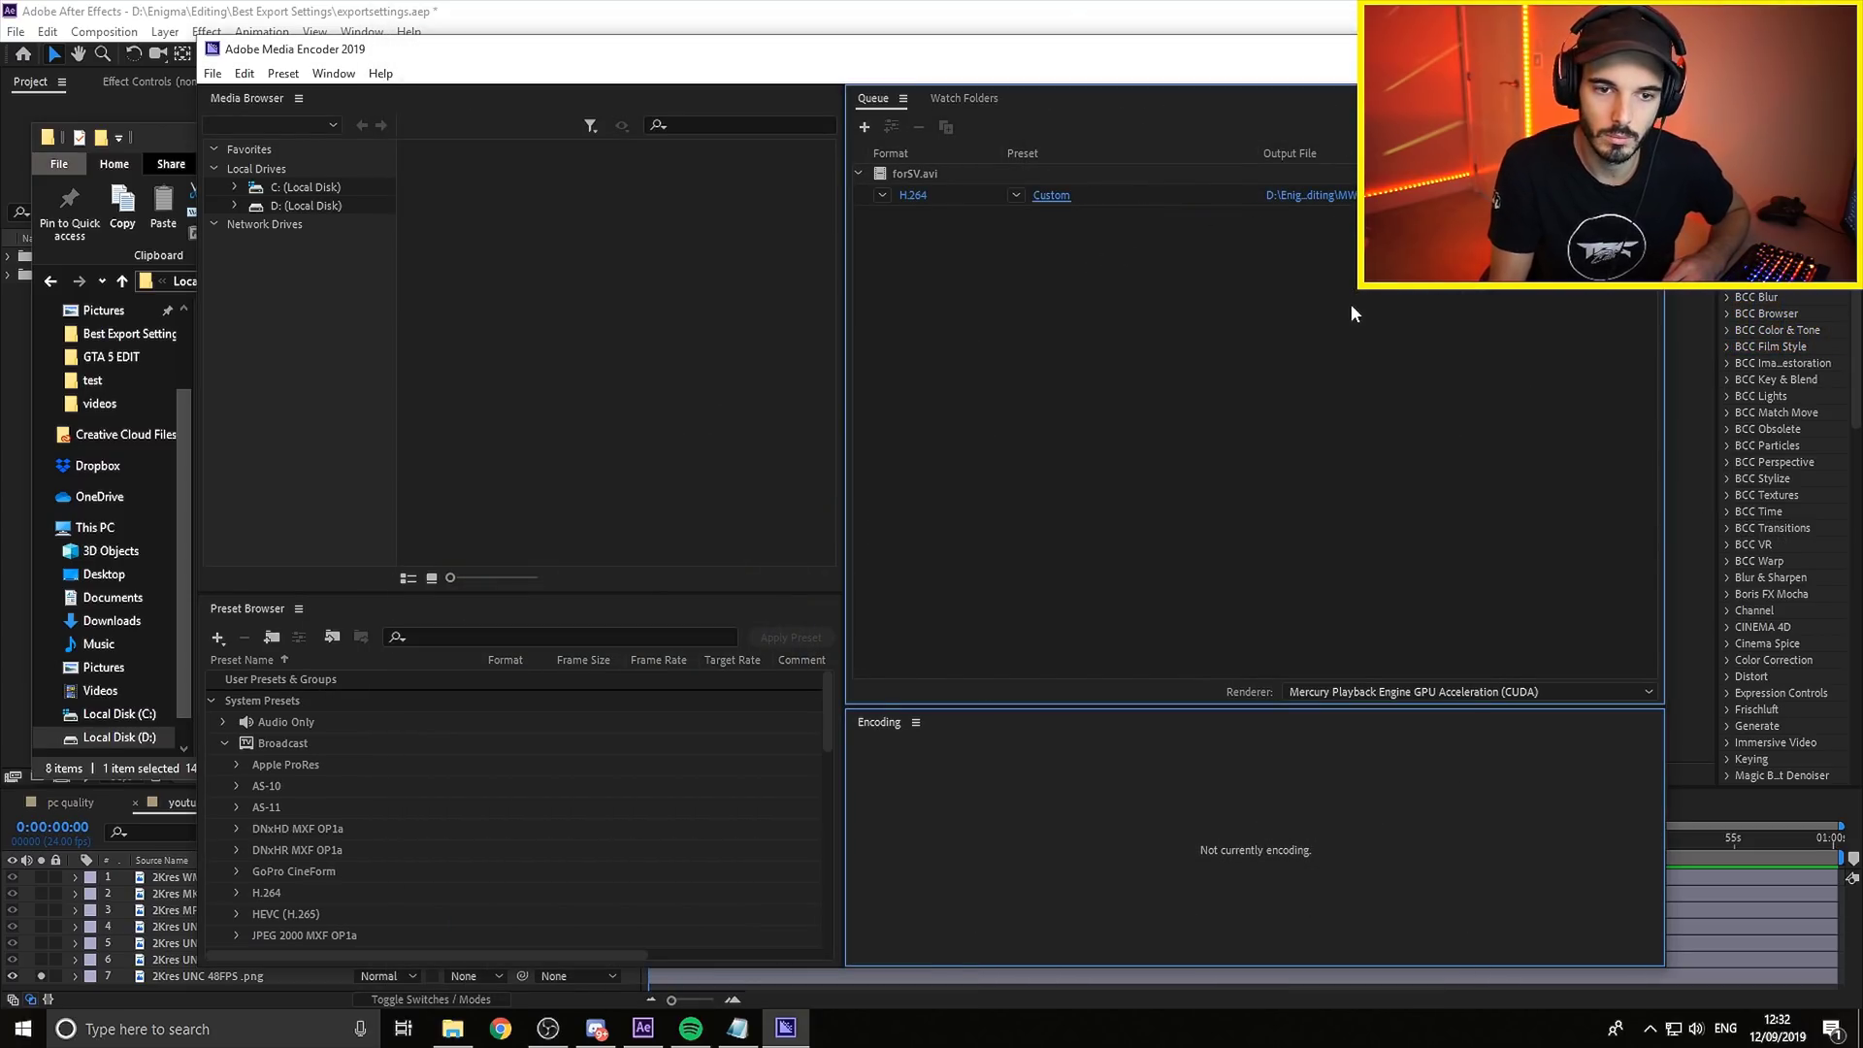